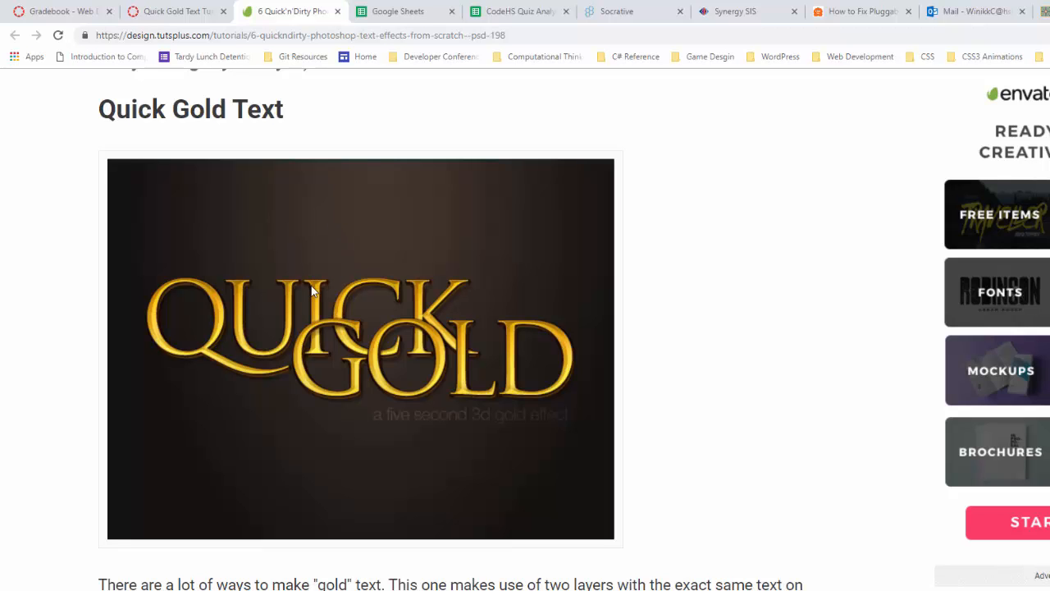
# Review the Quick Gold Text section of the tutorial page, including the finished artwork and the two-layer text example
pyautogui.scroll(-4, 312, 292)
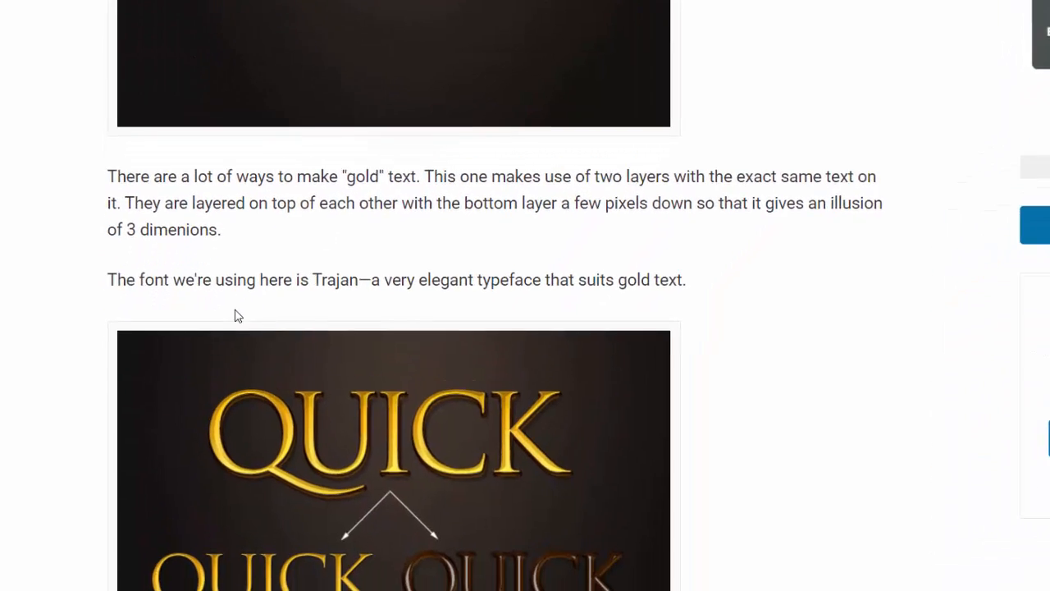
pyautogui.scroll(-2, 238, 313)
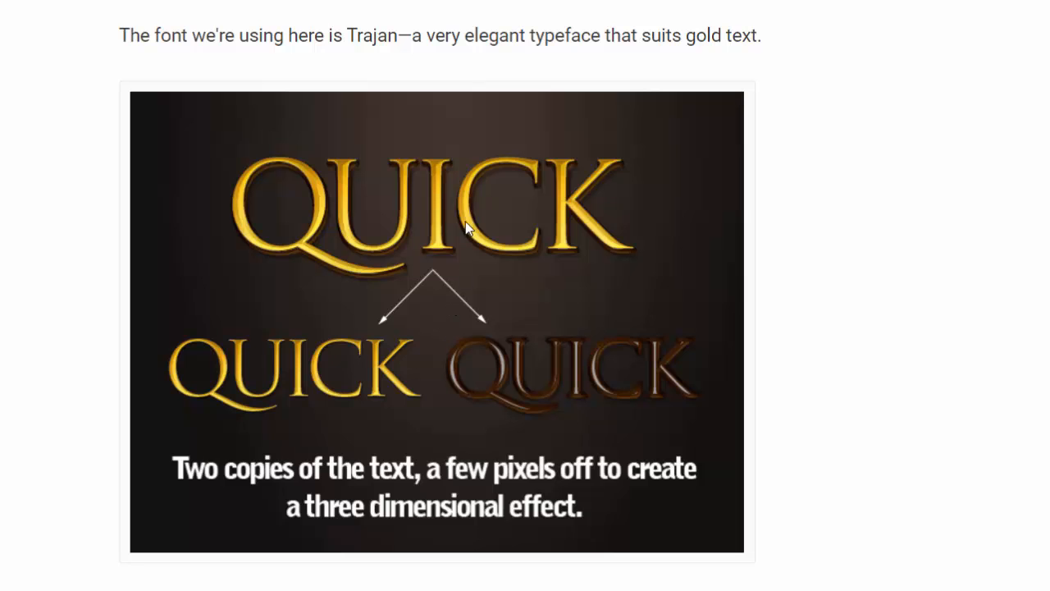
pyautogui.scroll(4, 509, 223)
pyautogui.scroll(1, 417, 141)
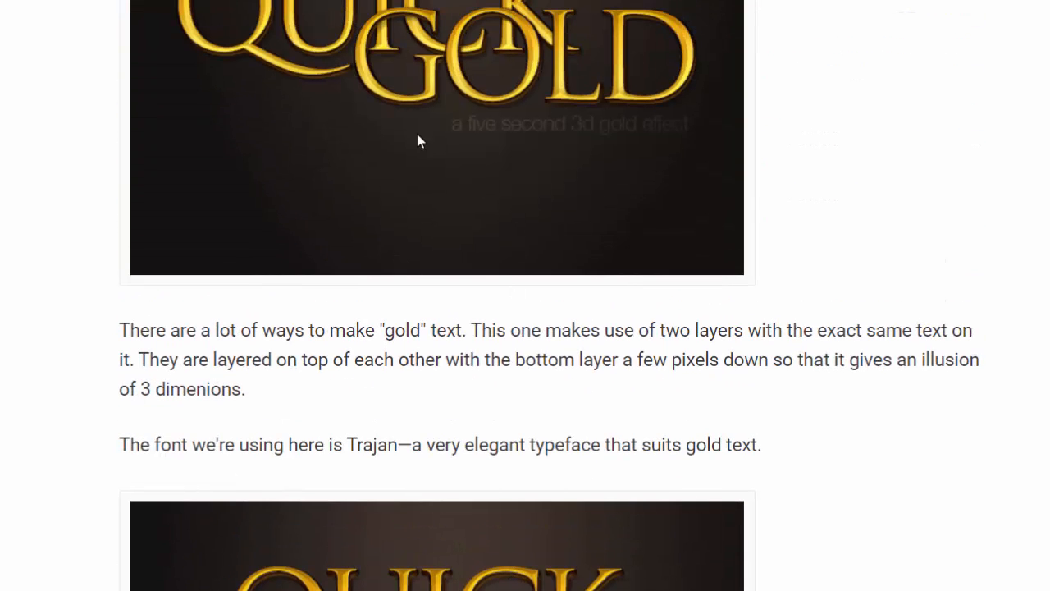
pyautogui.scroll(1, 406, 107)
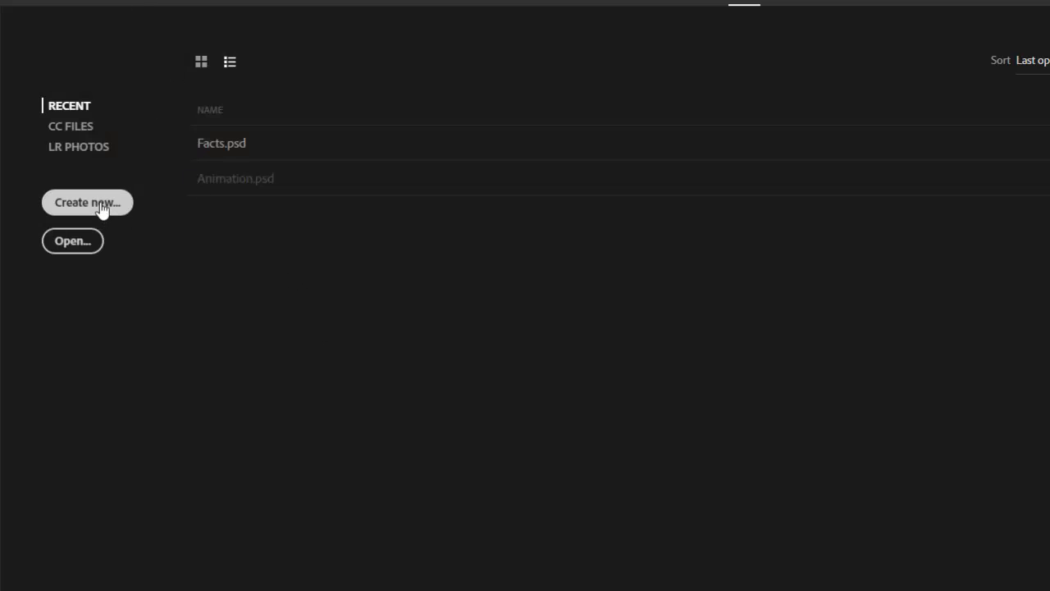
# In Photoshop, create a new document named Quick Gold from the Web Most Common preset, 1366 x 768 px at 72 ppi
pyautogui.click(102, 208)
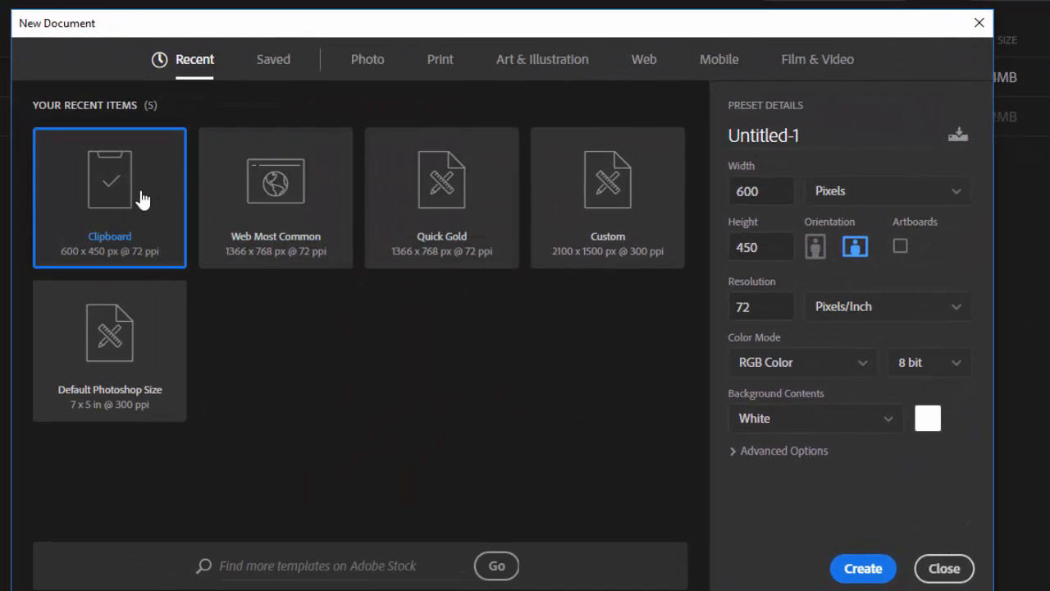
pyautogui.click(637, 66)
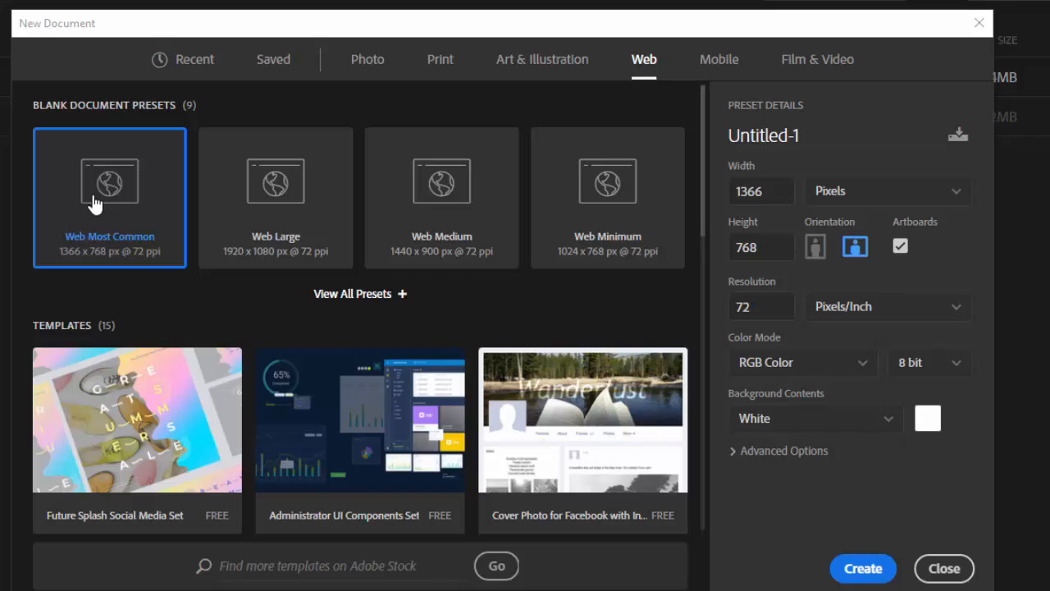
pyautogui.click(728, 145)
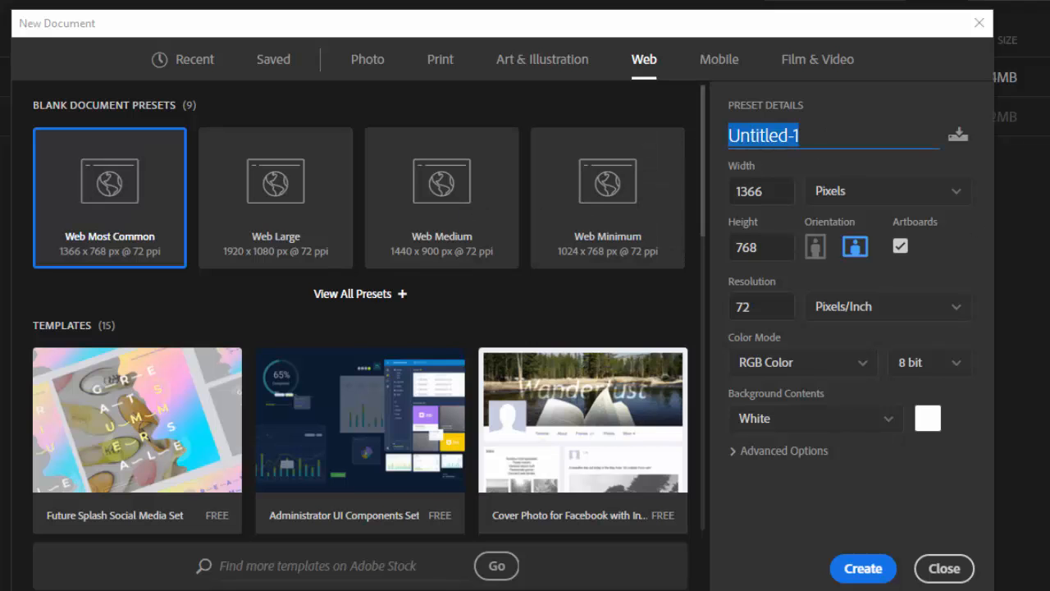
pyautogui.write('Quick ')
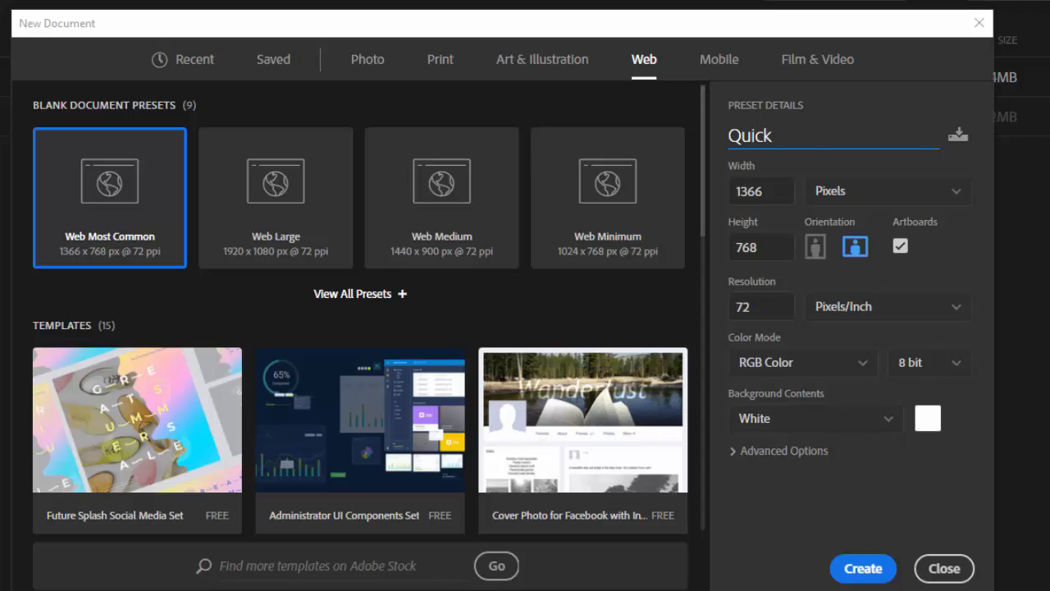
pyautogui.write('Gold')
pyautogui.click(849, 566)
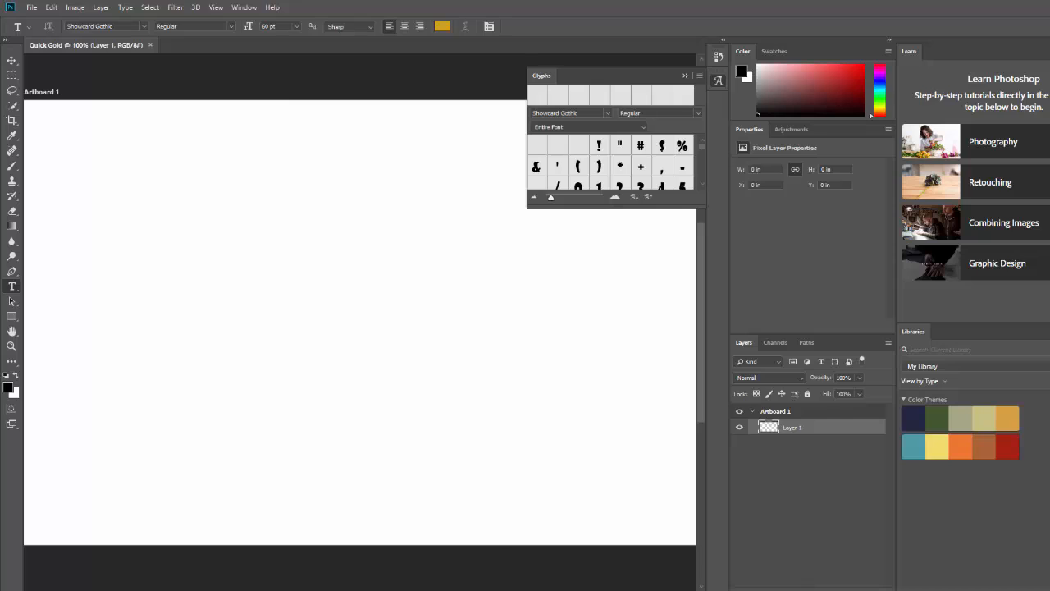
# Copy the finished Quick Gold image from the tutorial page in the browser and paste it onto the Photoshop artboard as a reference
pyautogui.hotkey('alt', 'Tab')
pyautogui.rightClick(331, 187)
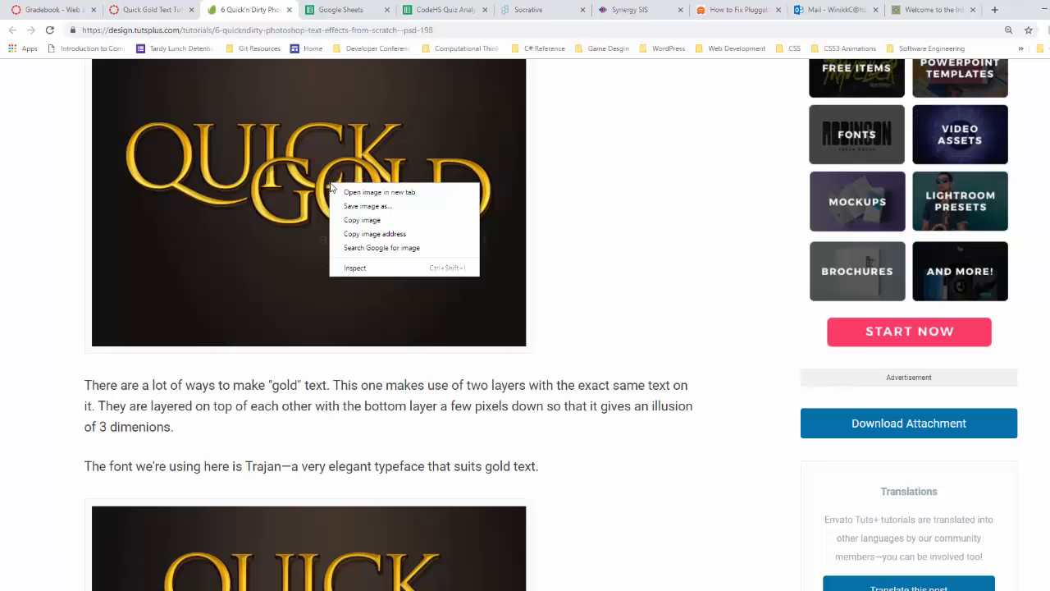
pyautogui.click(362, 220)
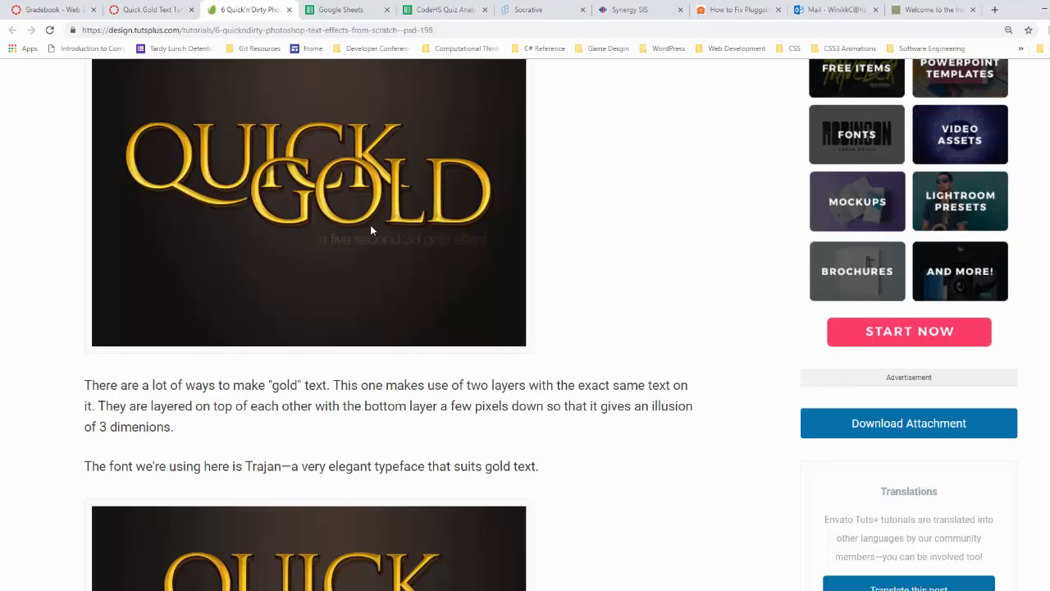
pyautogui.hotkey('alt', 'Tab')
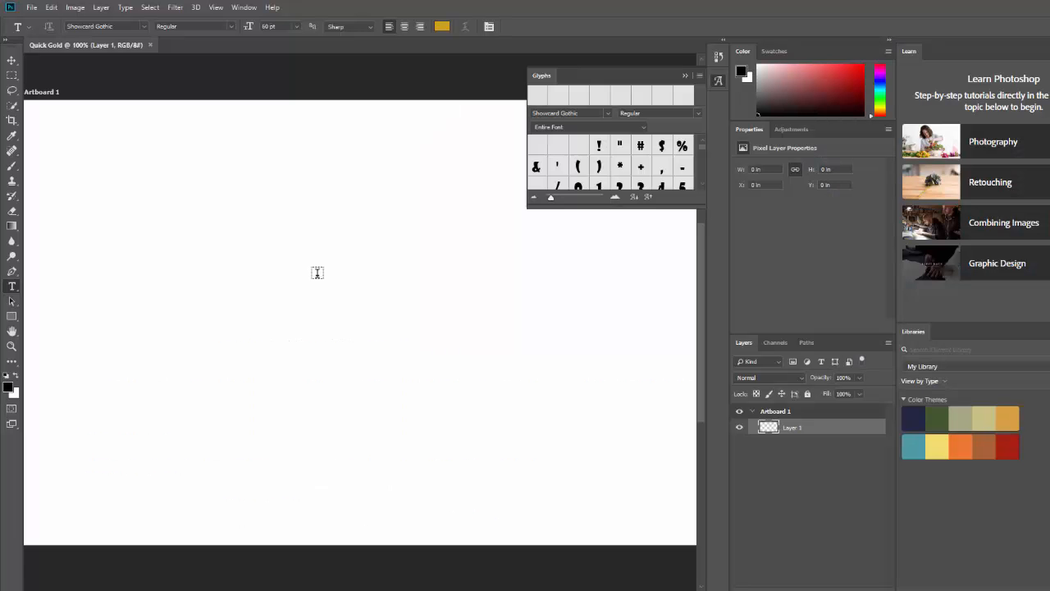
pyautogui.rightClick(272, 213)
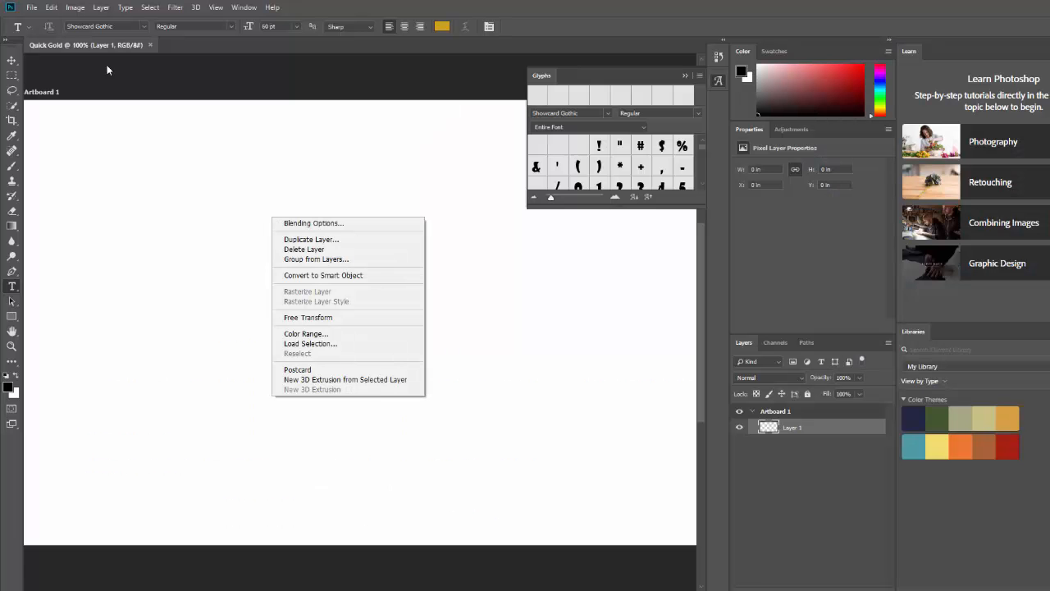
pyautogui.click(197, 197)
pyautogui.hotkey('ctrl', 'v')
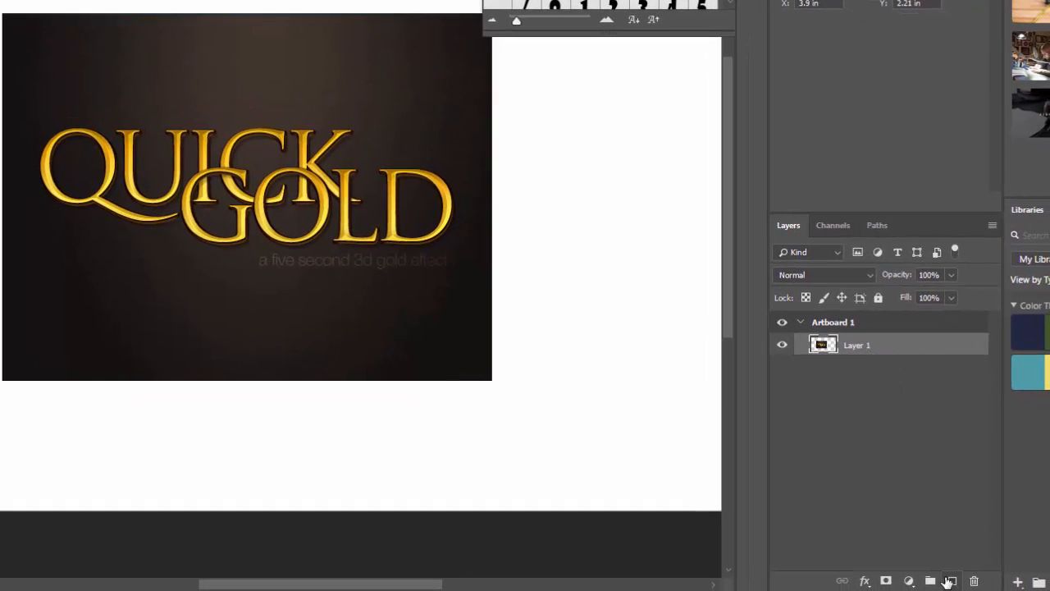
# Add a new empty layer beneath the pasted reference image and rename it background
pyautogui.click(949, 581)
pyautogui.moveTo(891, 343); pyautogui.dragTo(898, 366)
pyautogui.doubleClick(860, 369)
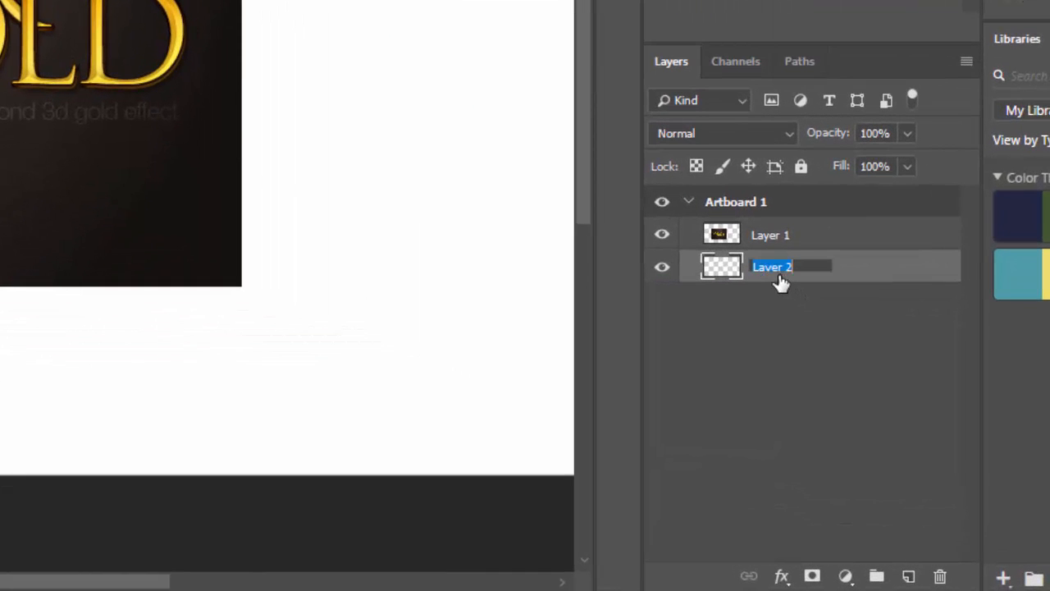
pyautogui.write('background')
pyautogui.click(755, 416)
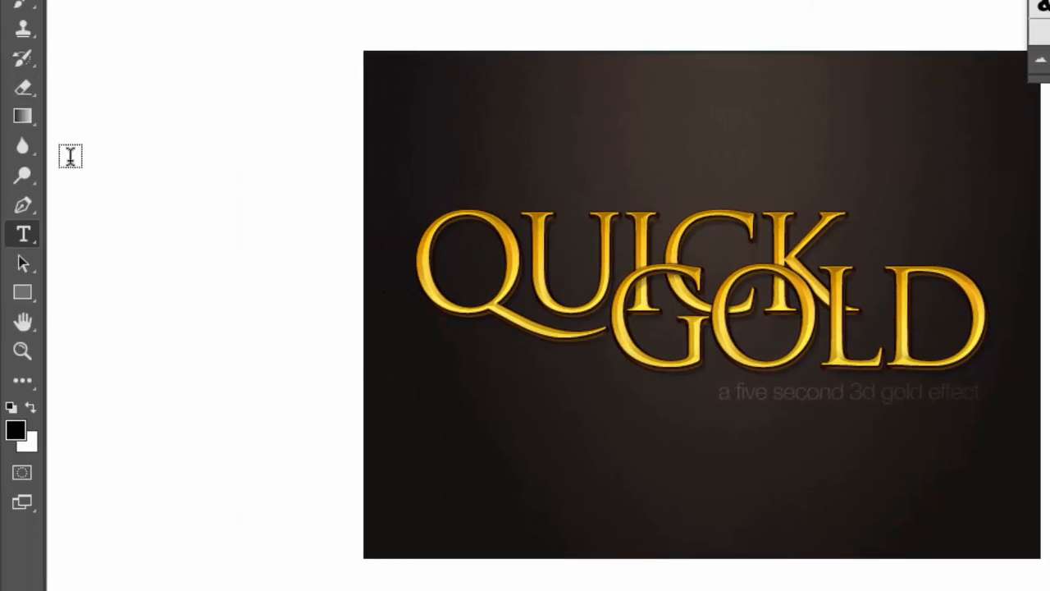
# Set the foreground color to the dark brown 41372d, sampled from the lighter area above the lettering in the reference image
pyautogui.click(15, 430)
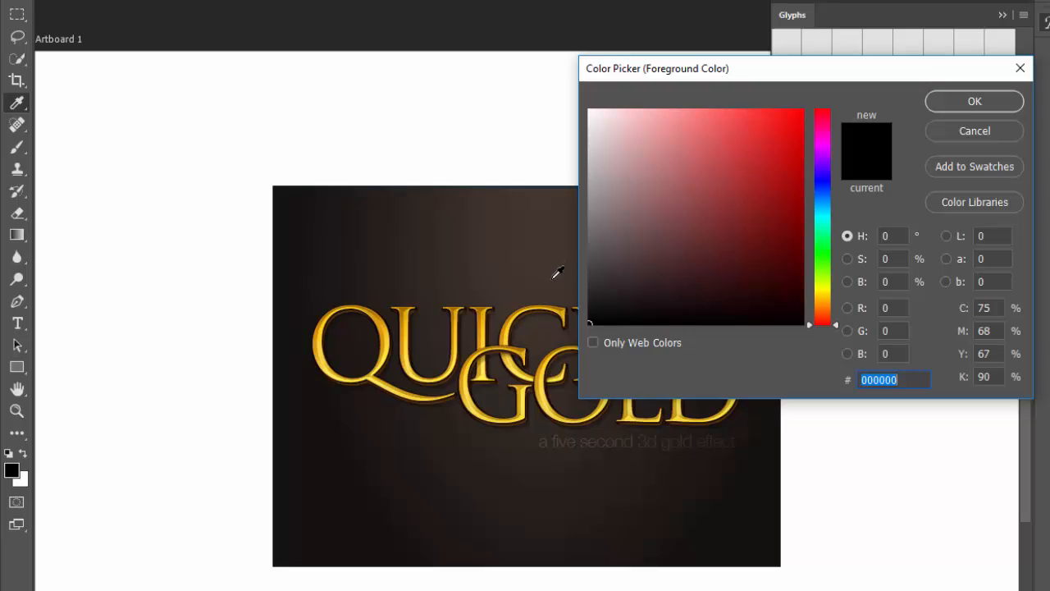
pyautogui.click(546, 273)
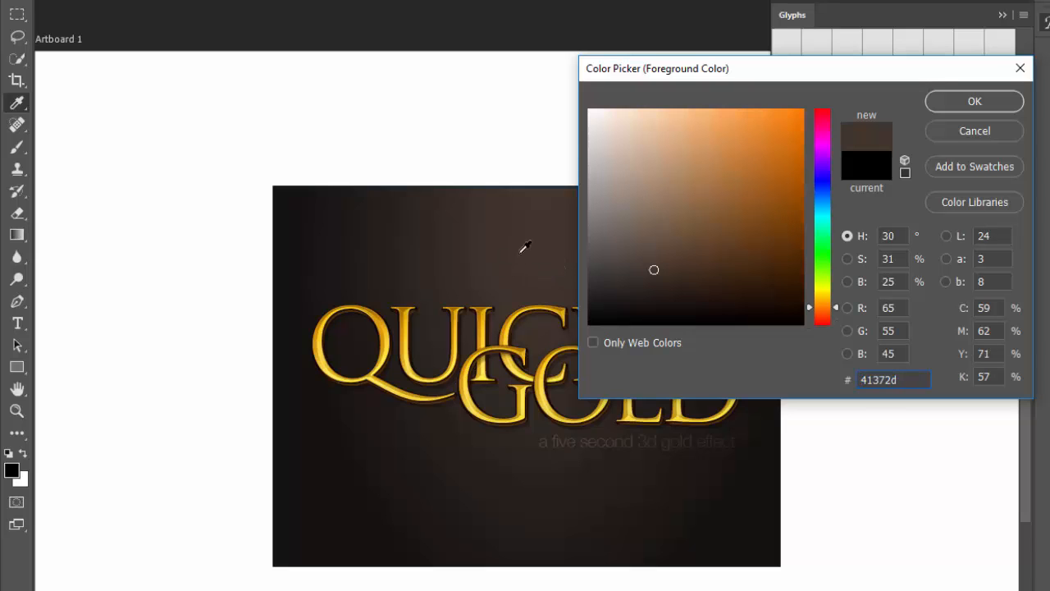
pyautogui.click(904, 381)
pyautogui.moveTo(905, 381); pyautogui.dragTo(797, 380)
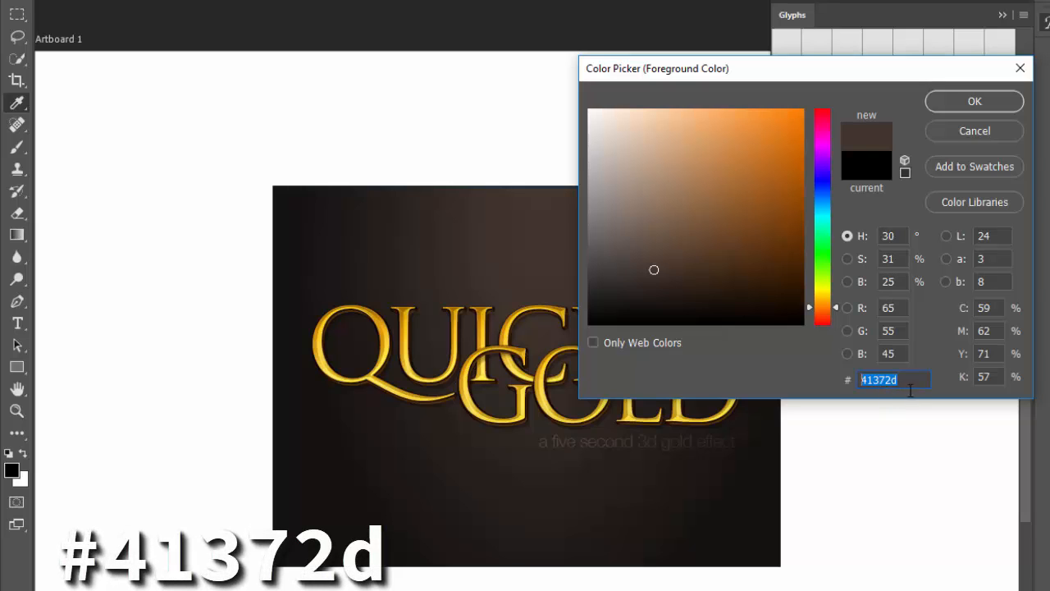
pyautogui.click(965, 105)
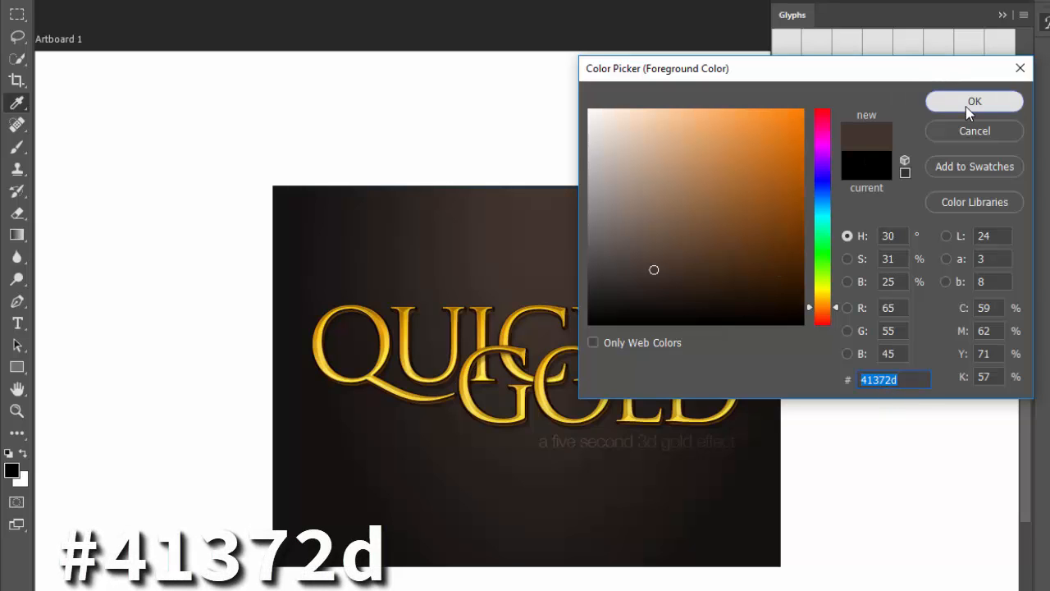
# Set the background color to the near-black 131210, sampled from the lower-left corner of the reference image
pyautogui.click(23, 481)
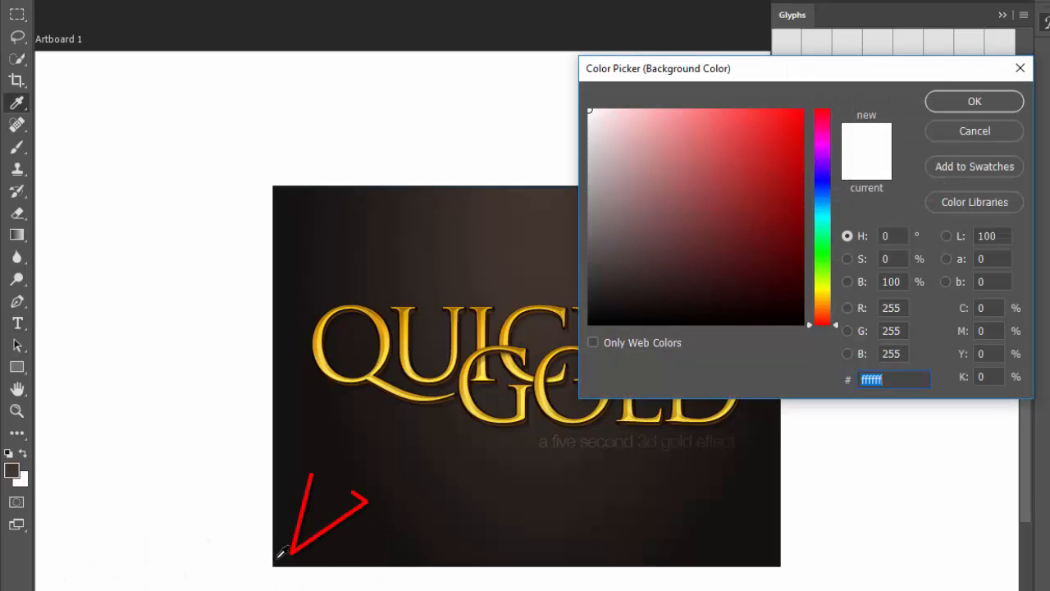
pyautogui.click(274, 561)
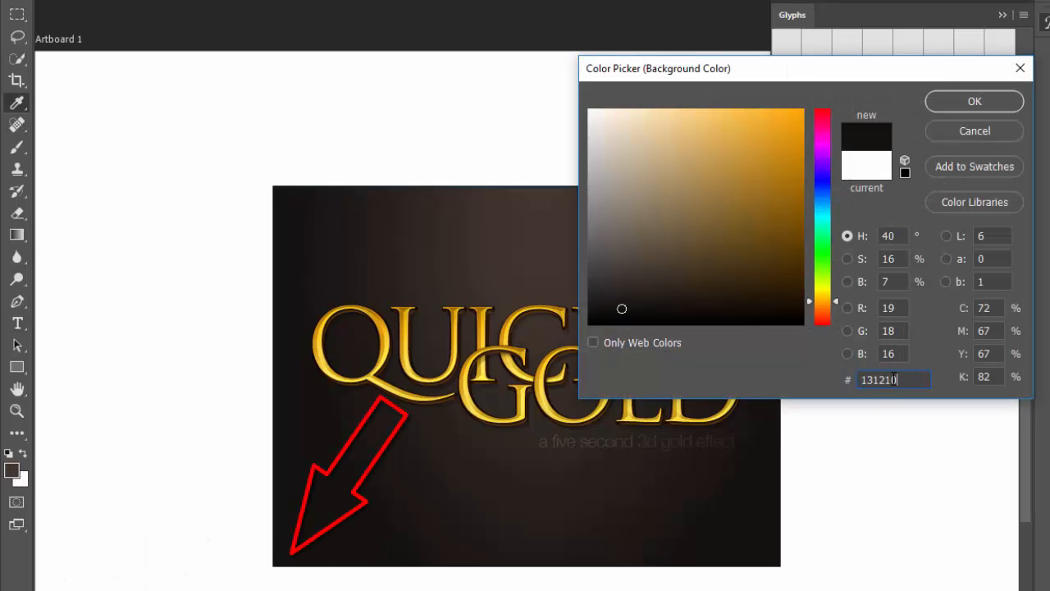
pyautogui.moveTo(895, 378); pyautogui.dragTo(840, 375)
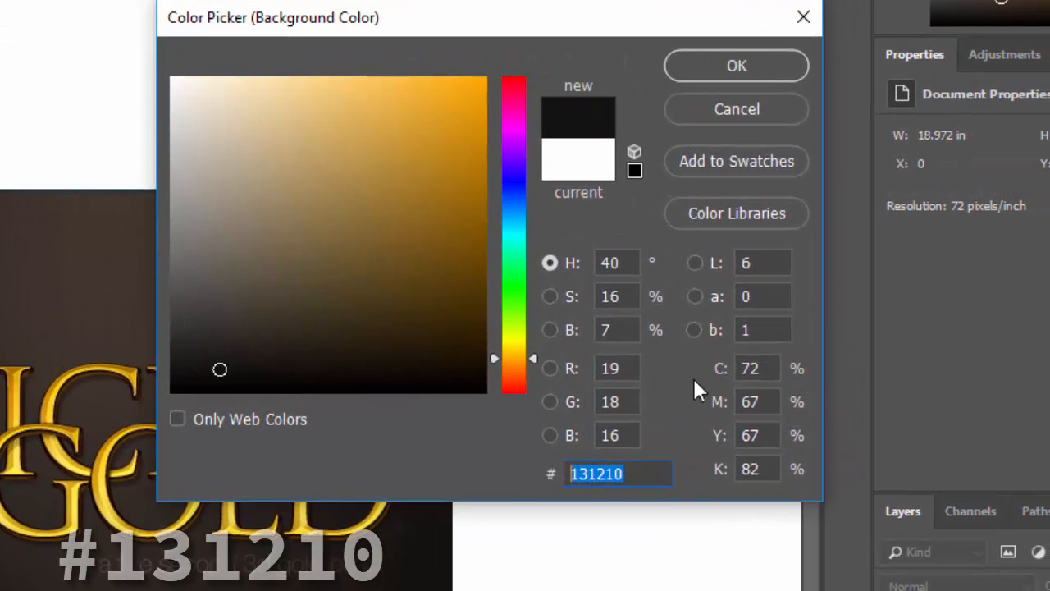
pyautogui.click(758, 67)
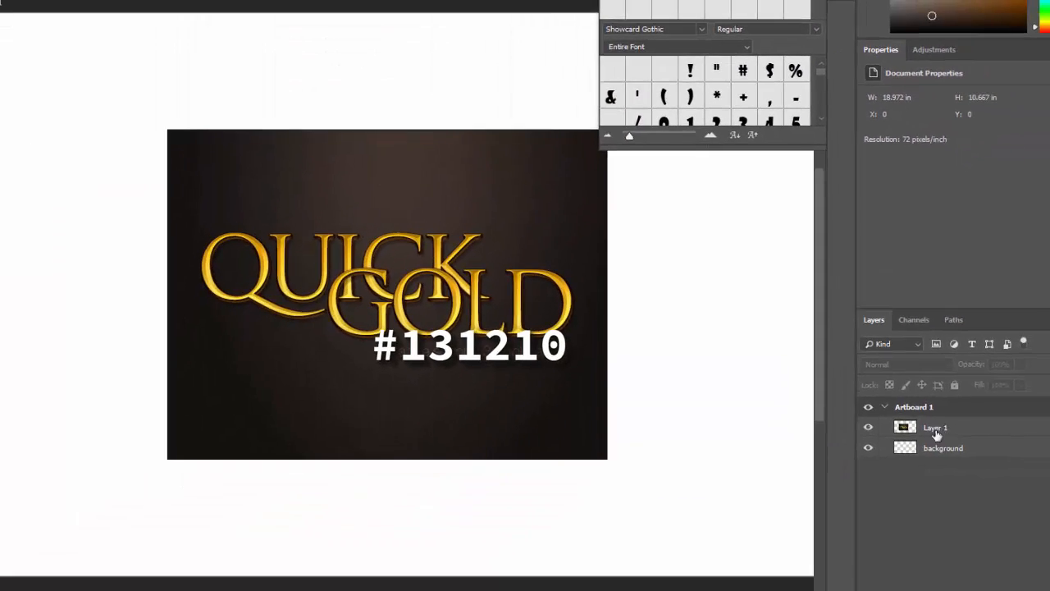
# Hide the reference image layer and fill the background layer with a radial foreground-to-background gradient, drawn outward from the artboard's upper middle
pyautogui.click(868, 427)
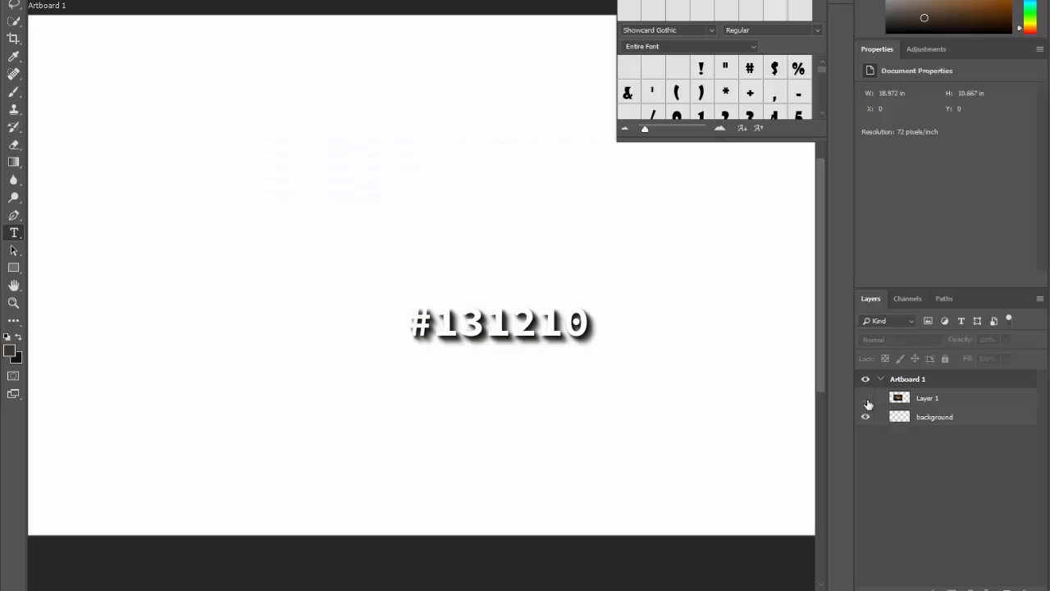
pyautogui.click(933, 417)
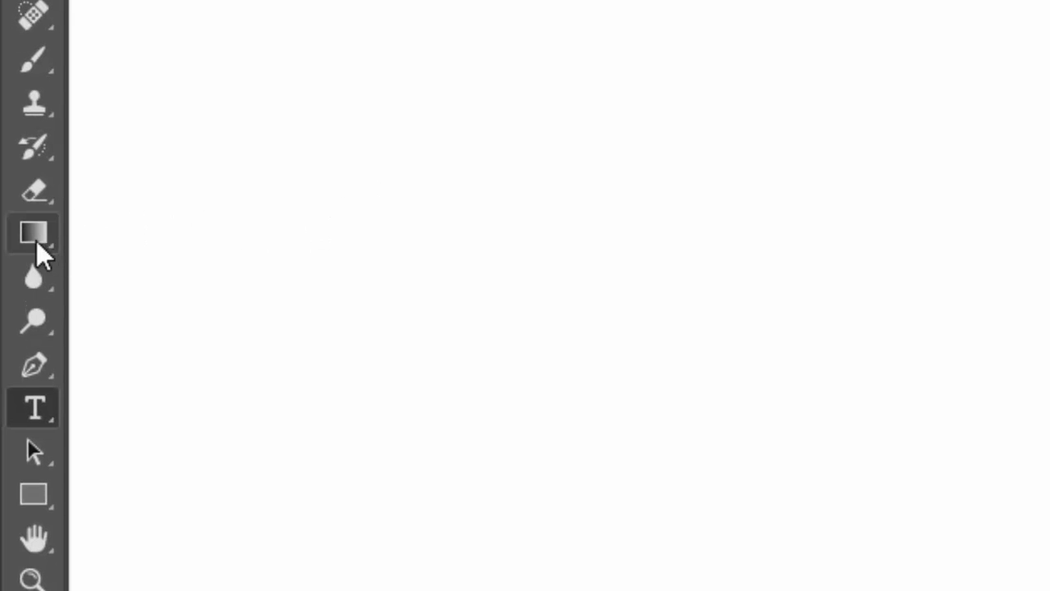
pyautogui.click(36, 240)
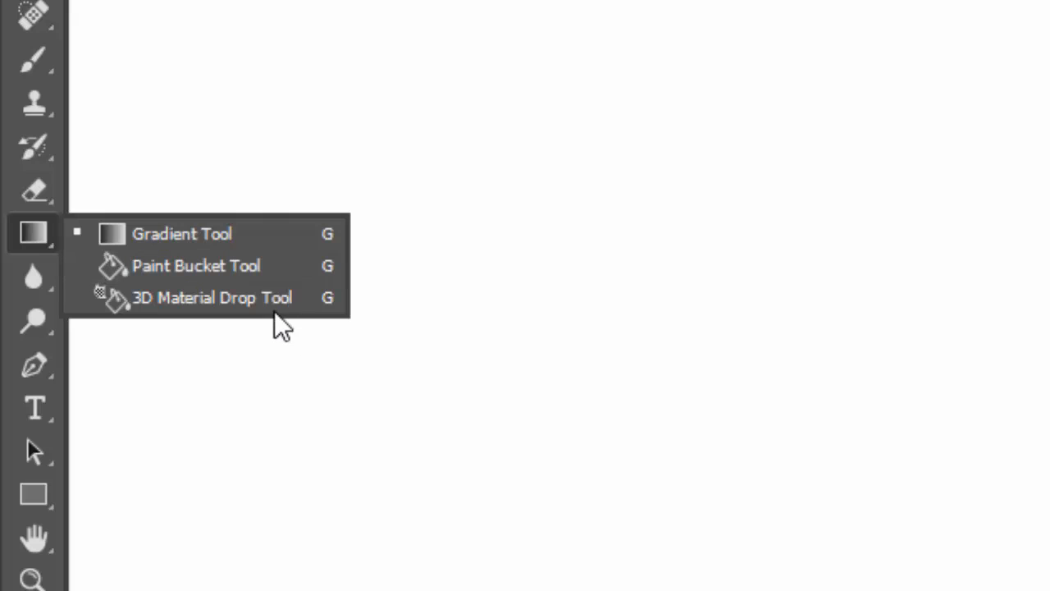
pyautogui.click(124, 235)
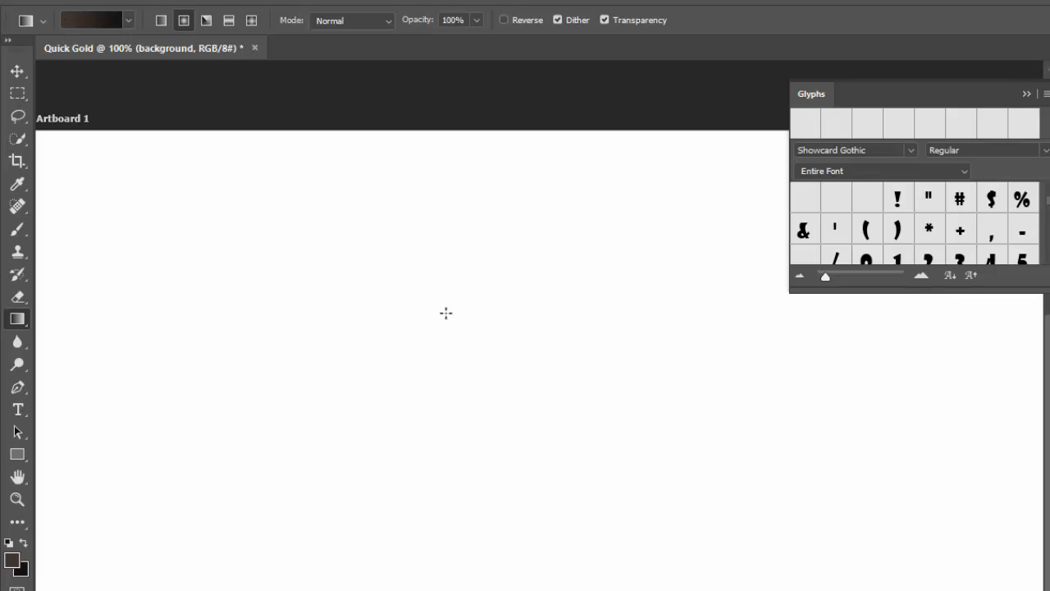
pyautogui.moveTo(451, 278)
pyautogui.mouseDown()
pyautogui.moveTo(519, 375)
pyautogui.moveTo(669, 429)
pyautogui.mouseUp()
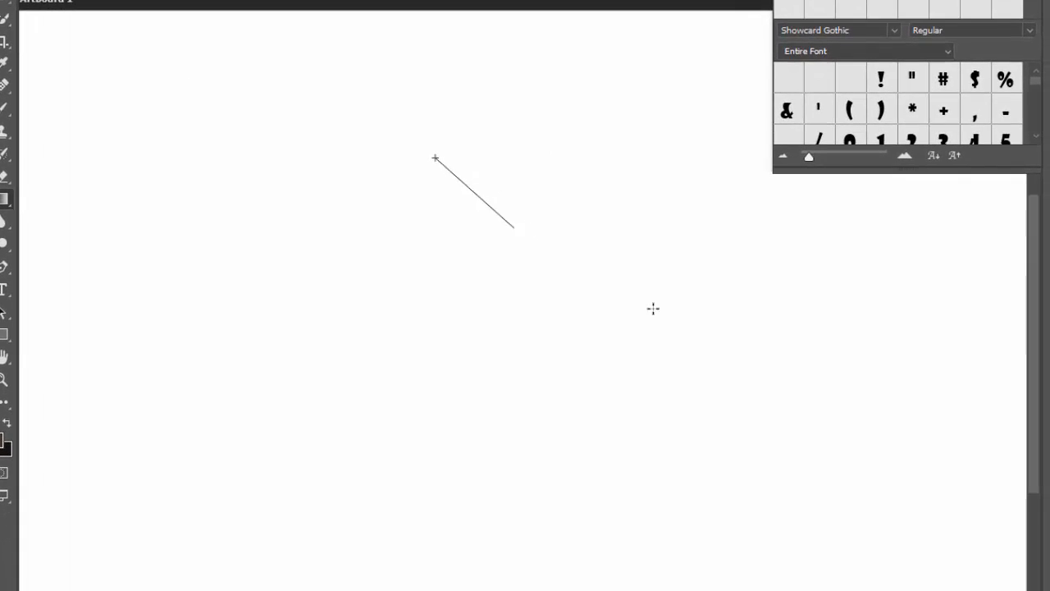
pyautogui.moveTo(653, 308); pyautogui.dragTo(81, 581)
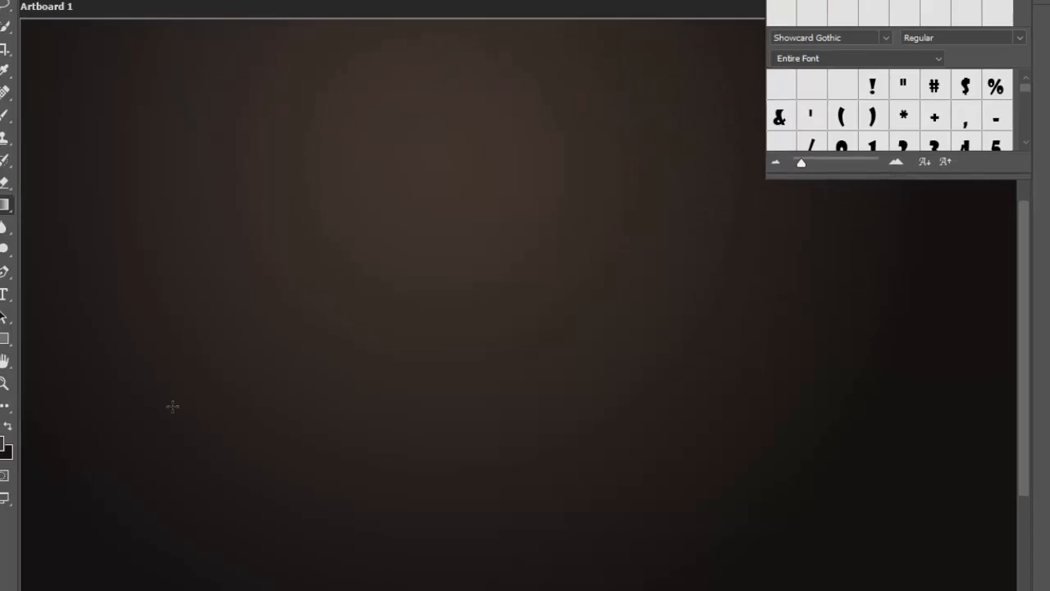
# Add the horizontal text "Hundred" in Perpetua Titling MT Light on the left half of the artboard
pyautogui.click(4, 295)
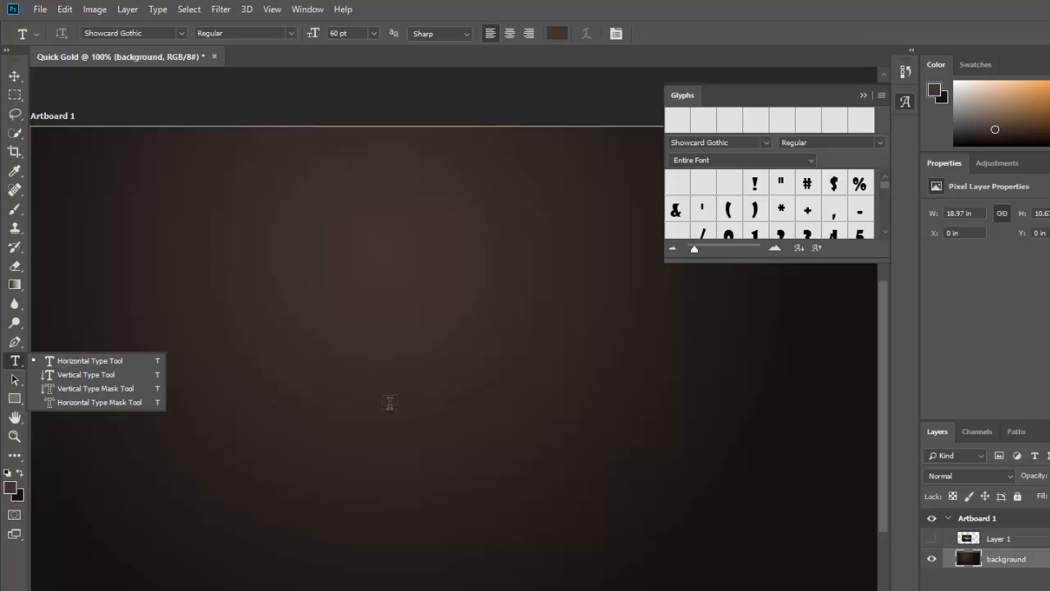
pyautogui.click(161, 35)
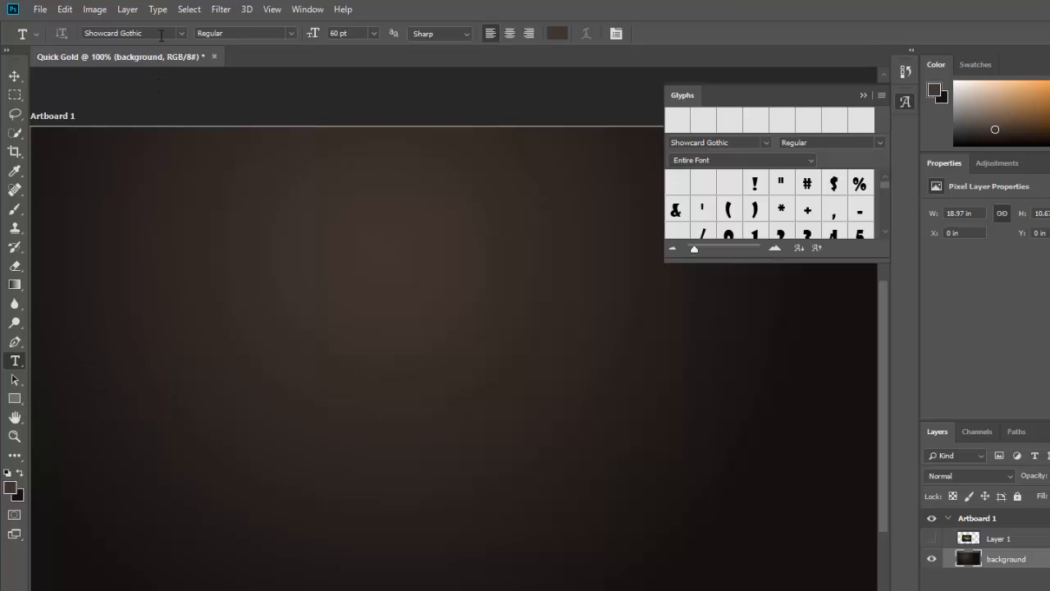
pyautogui.click(184, 33)
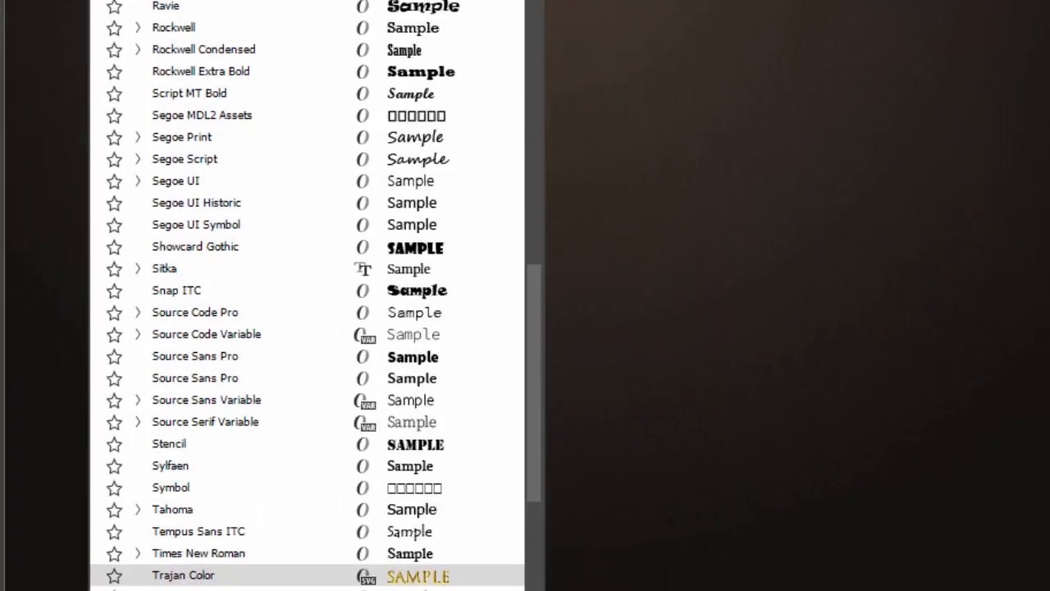
pyautogui.scroll(-1, 443, 435)
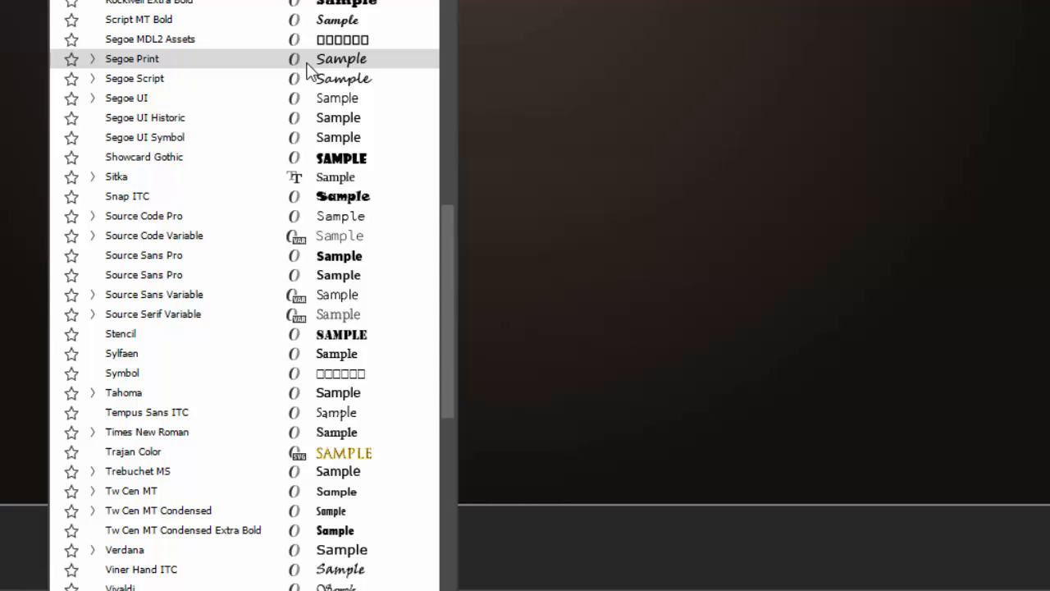
pyautogui.scroll(5, 310, 72)
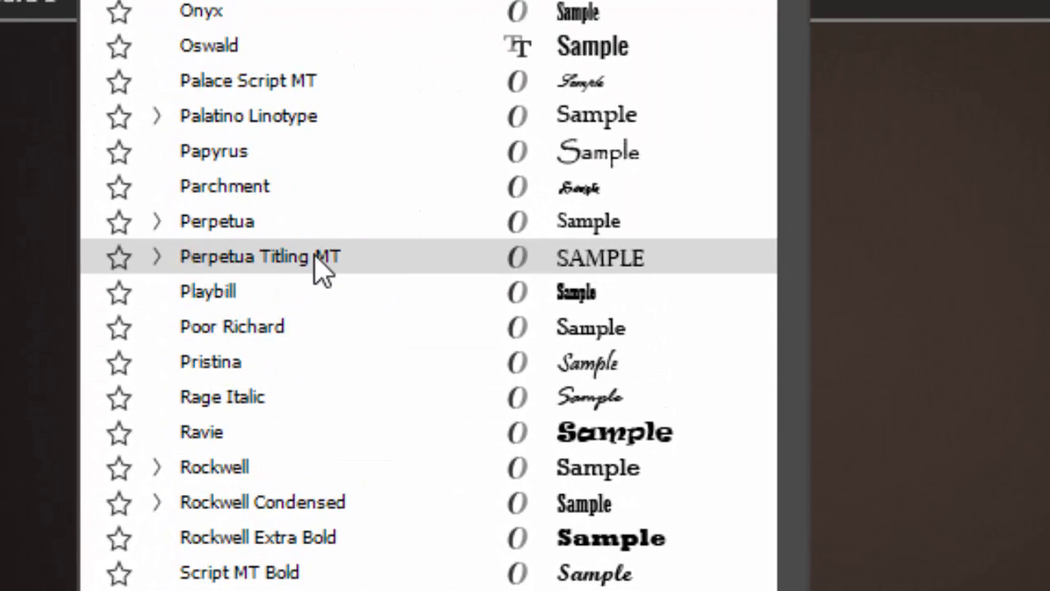
pyautogui.click(320, 261)
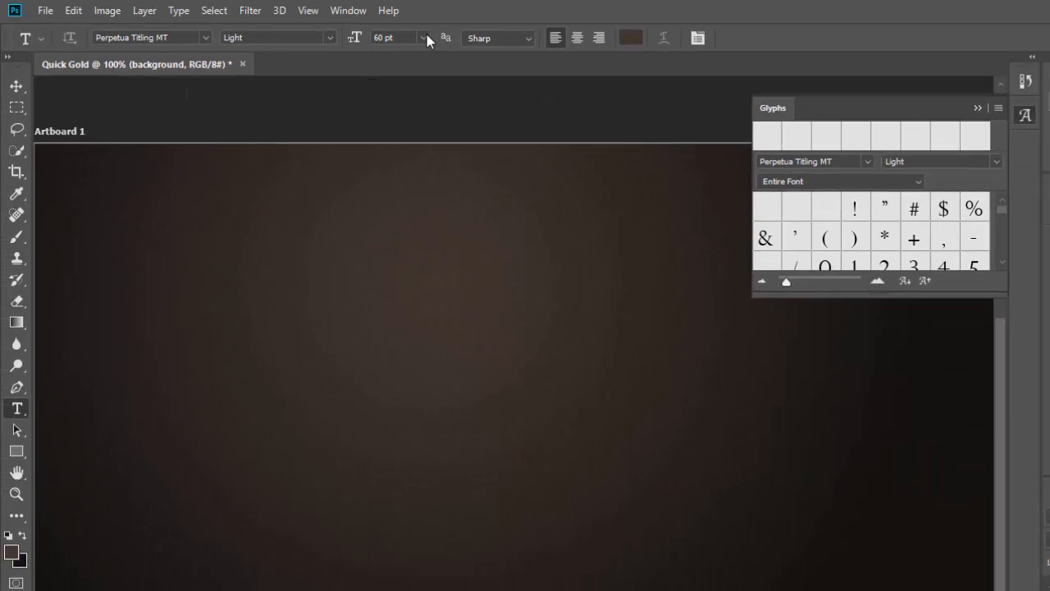
pyautogui.click(259, 371)
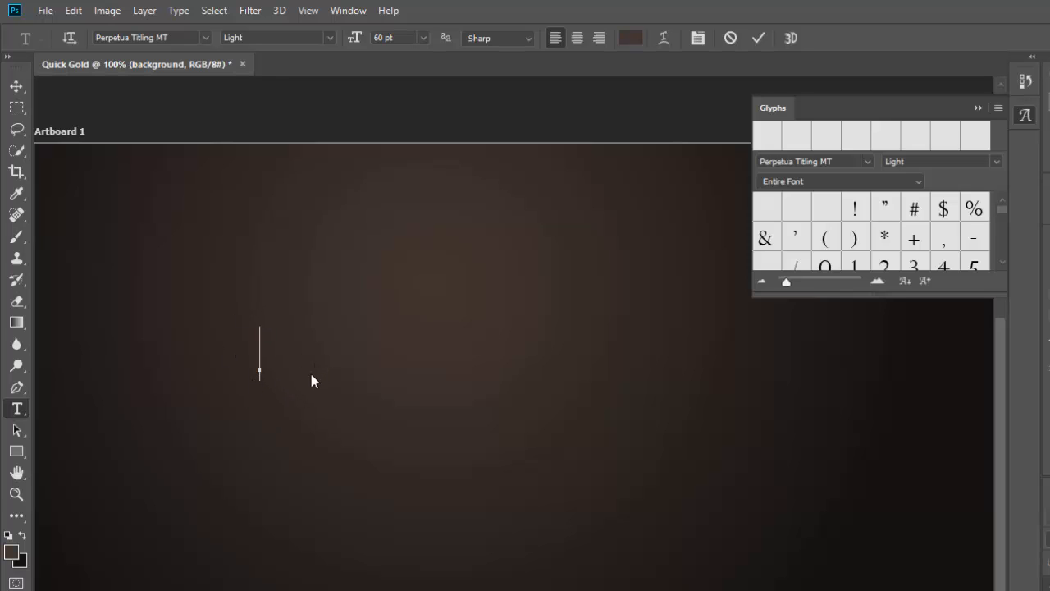
pyautogui.write('FINE GOLD')
# Change the color of the Hundred text to the golden yellow e4ab12
pyautogui.tripleClick(383, 355)
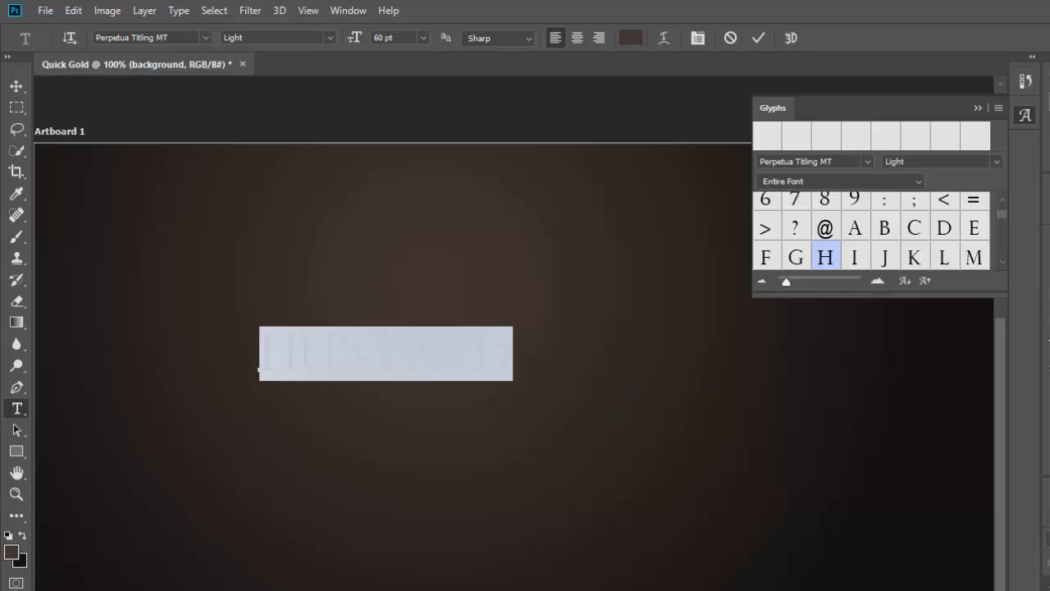
pyautogui.hotkey('ctrl', 'h')
pyautogui.click(631, 37)
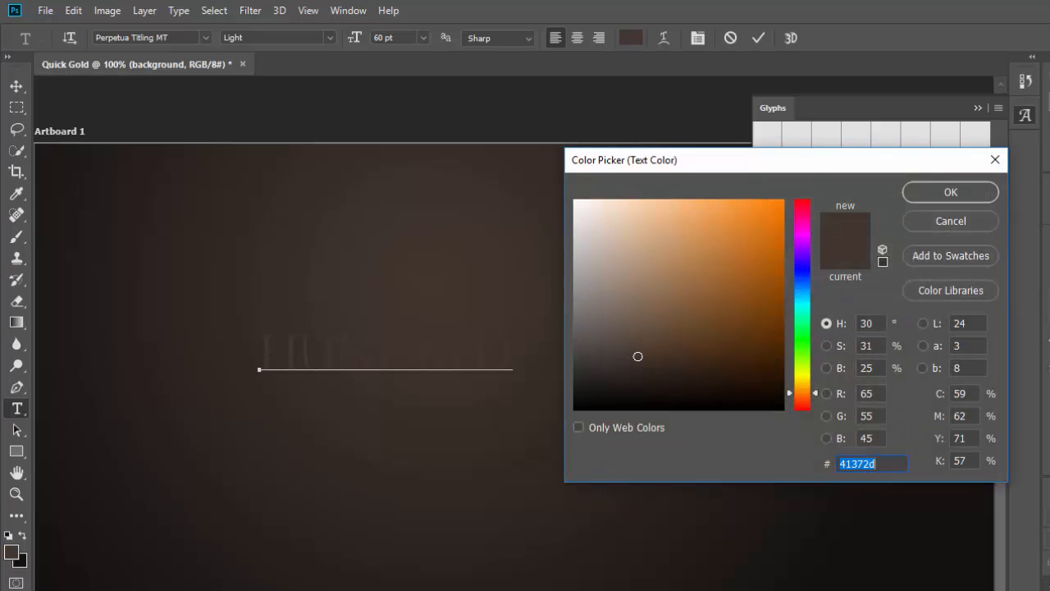
pyautogui.click(804, 382)
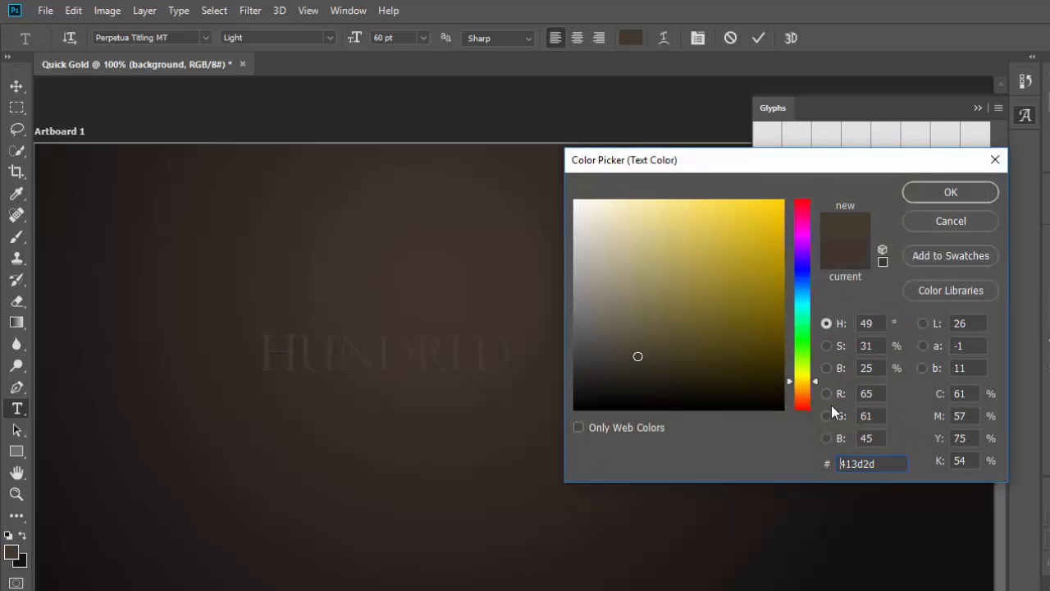
pyautogui.click(809, 385)
pyautogui.click(767, 221)
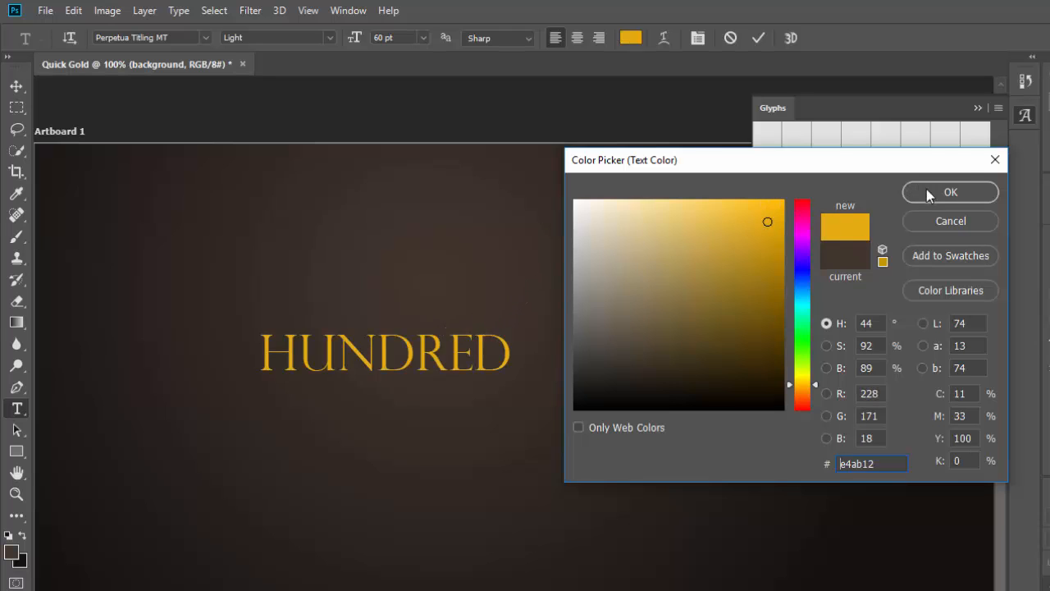
pyautogui.click(950, 192)
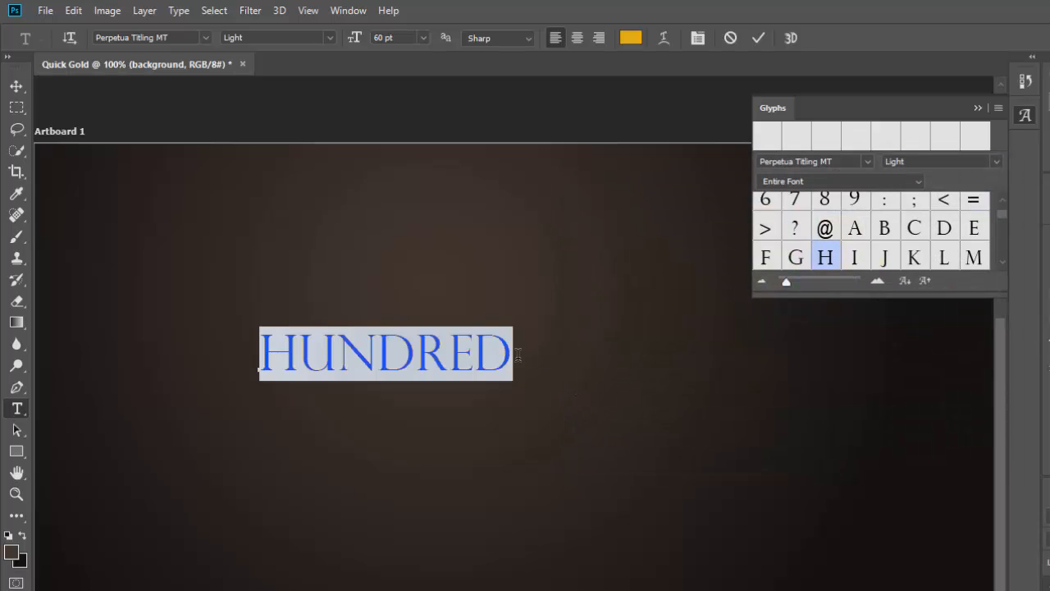
pyautogui.hotkey('ctrl', 'h')
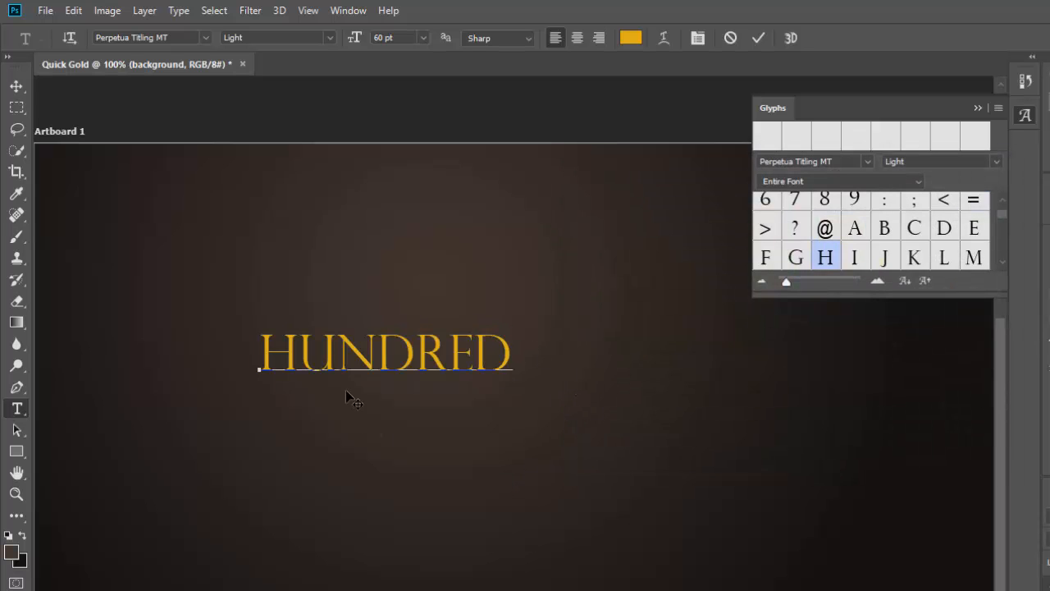
# Set the font size of the whole Hundred text to 125 pt
pyautogui.doubleClick(322, 345)
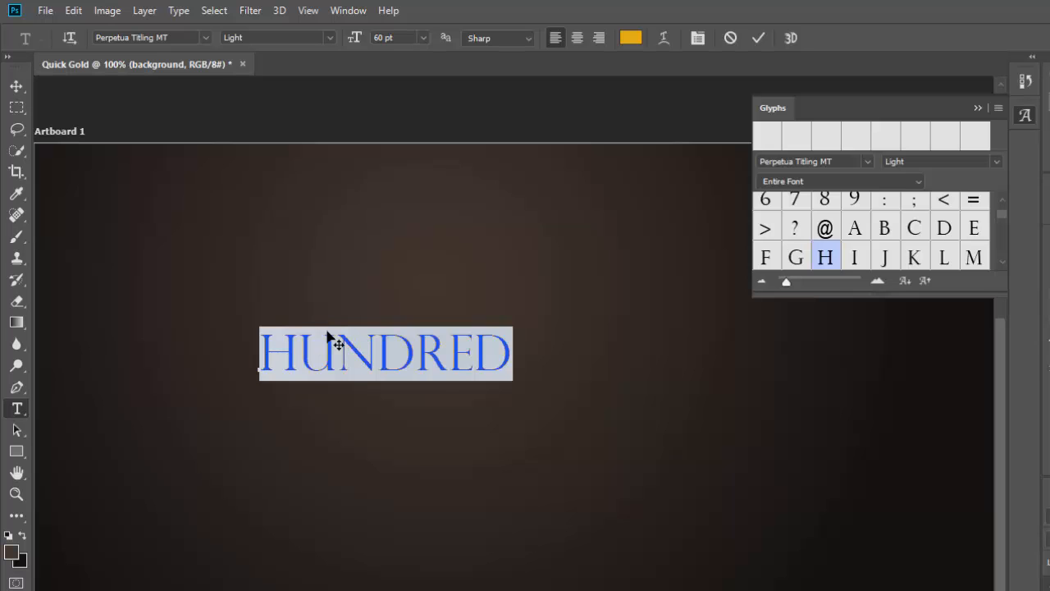
pyautogui.click(390, 338)
pyautogui.doubleClick(393, 334)
pyautogui.click(424, 38)
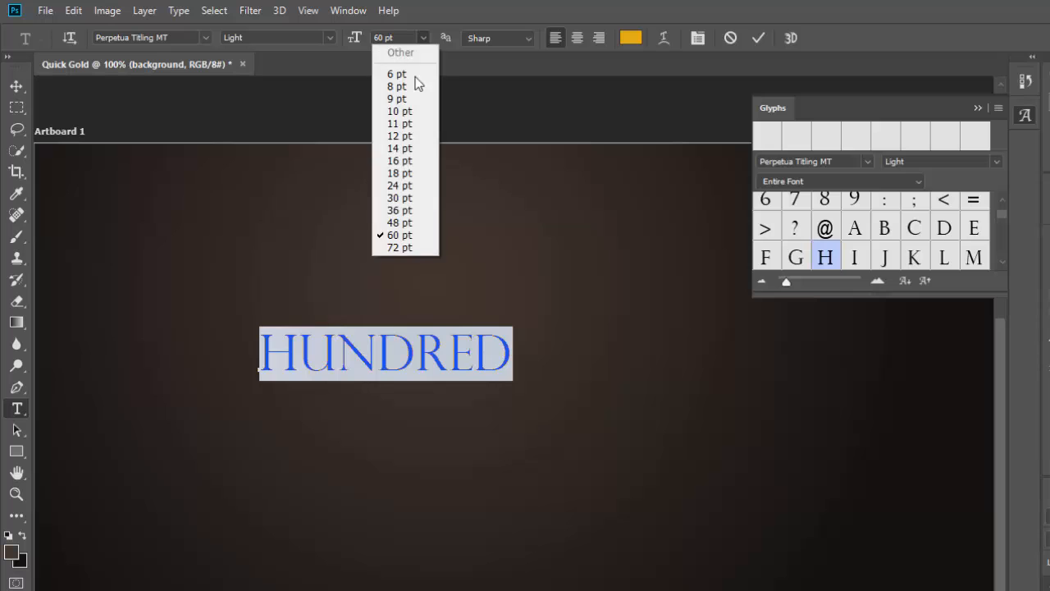
pyautogui.click(388, 246)
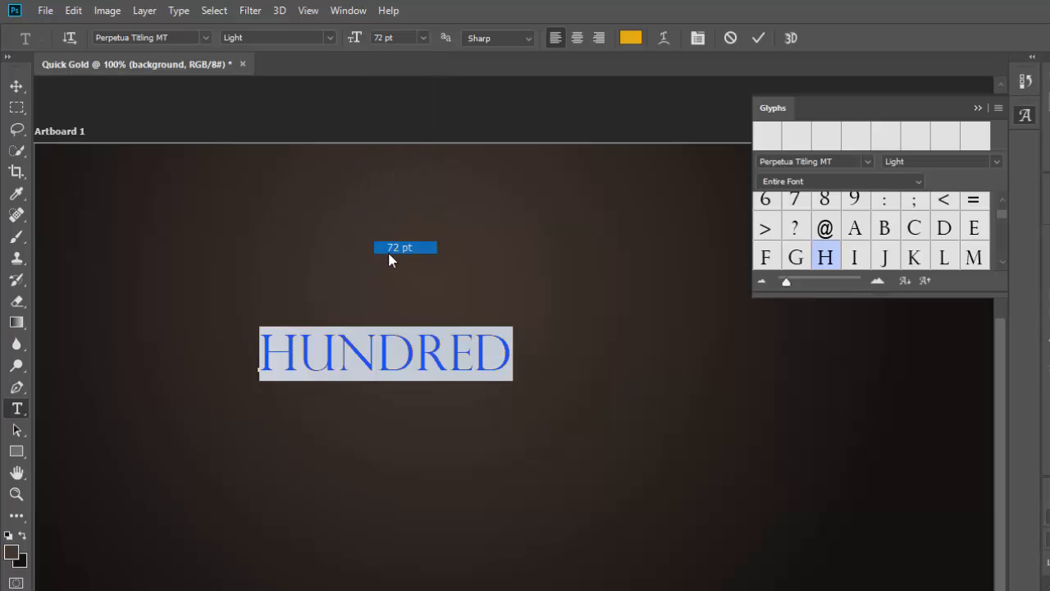
pyautogui.click(385, 39)
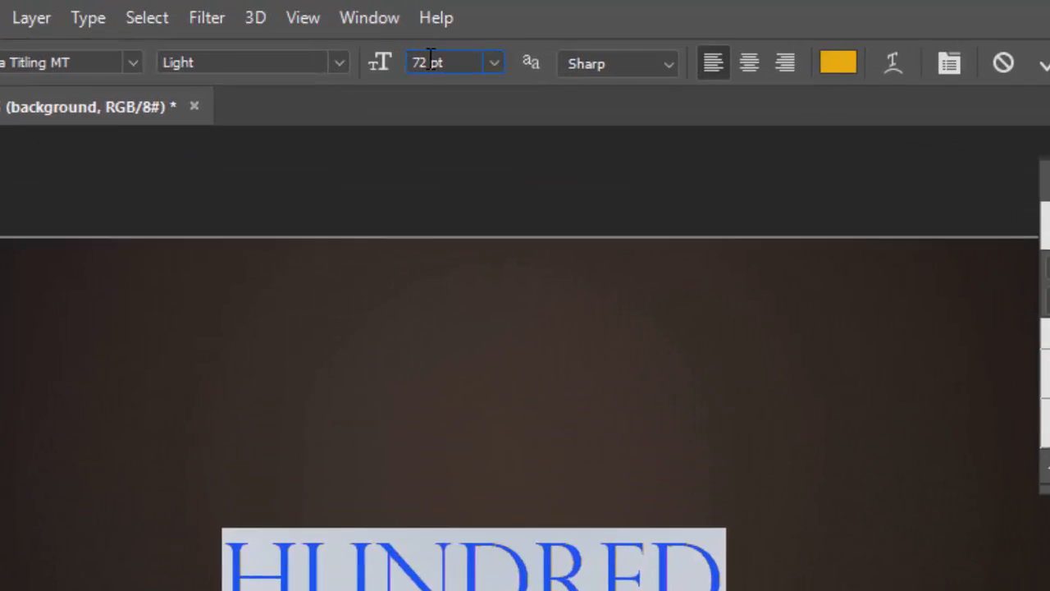
pyautogui.moveTo(431, 62); pyautogui.dragTo(385, 65)
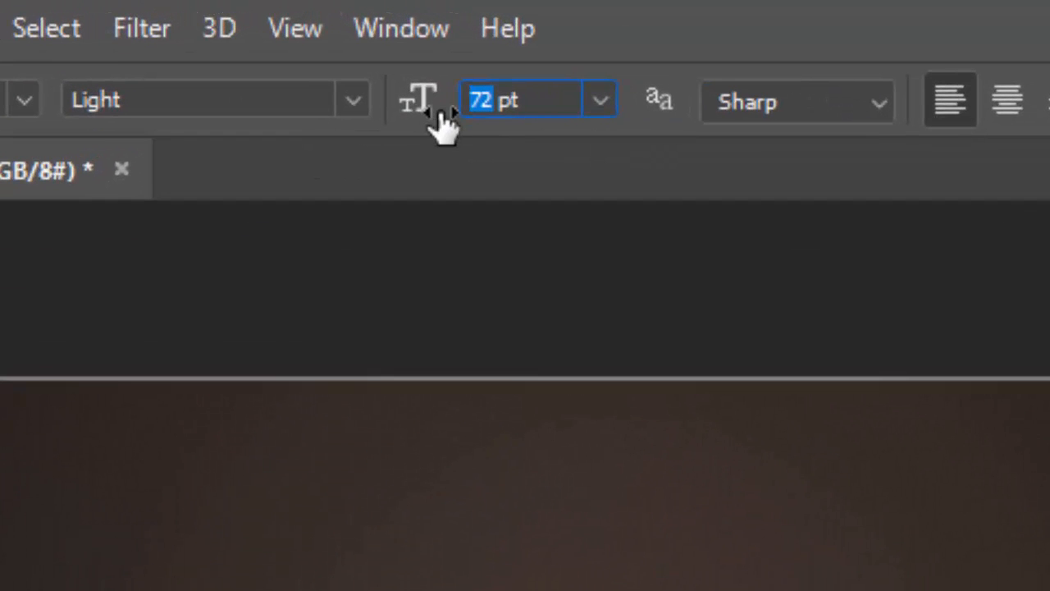
pyautogui.write('125')
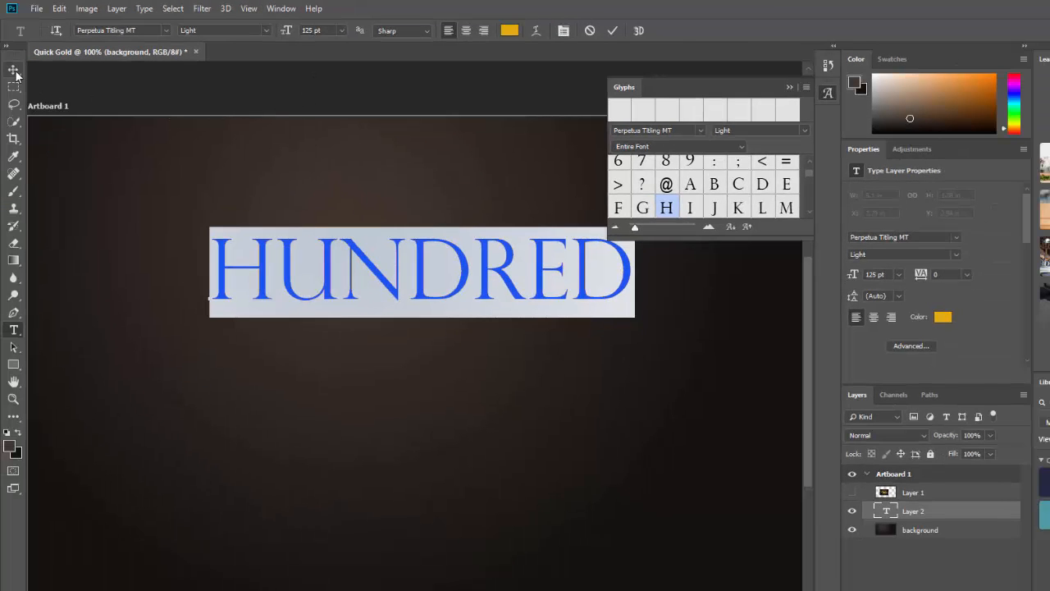
# Move the Hundred text toward the artboard's left edge, to about X 0.98 in and Y 2.16 in
pyautogui.click(14, 71)
pyautogui.moveTo(276, 236); pyautogui.dragTo(148, 239)
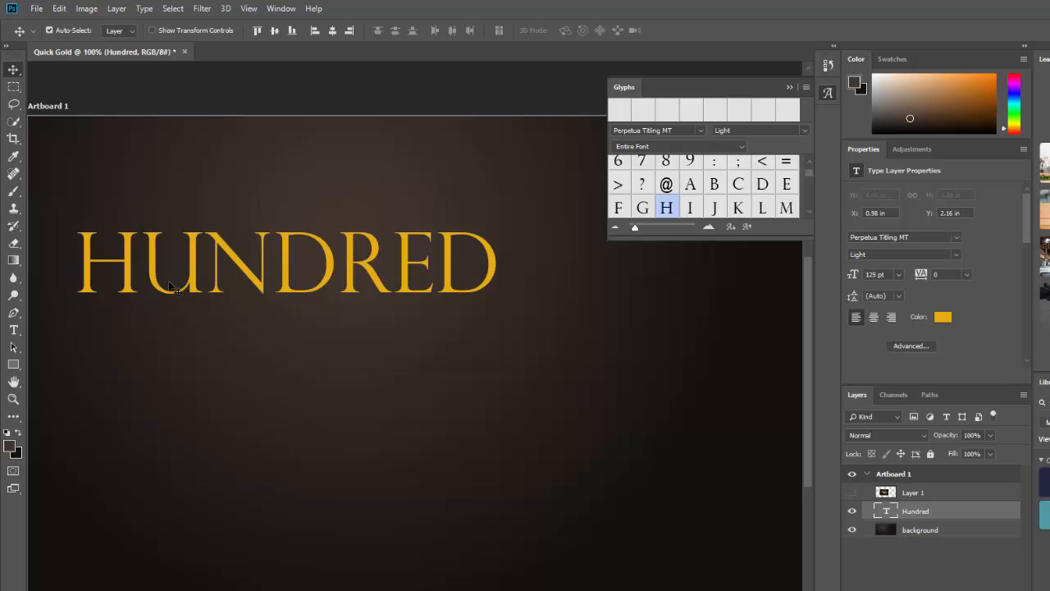
pyautogui.rightClick(925, 515)
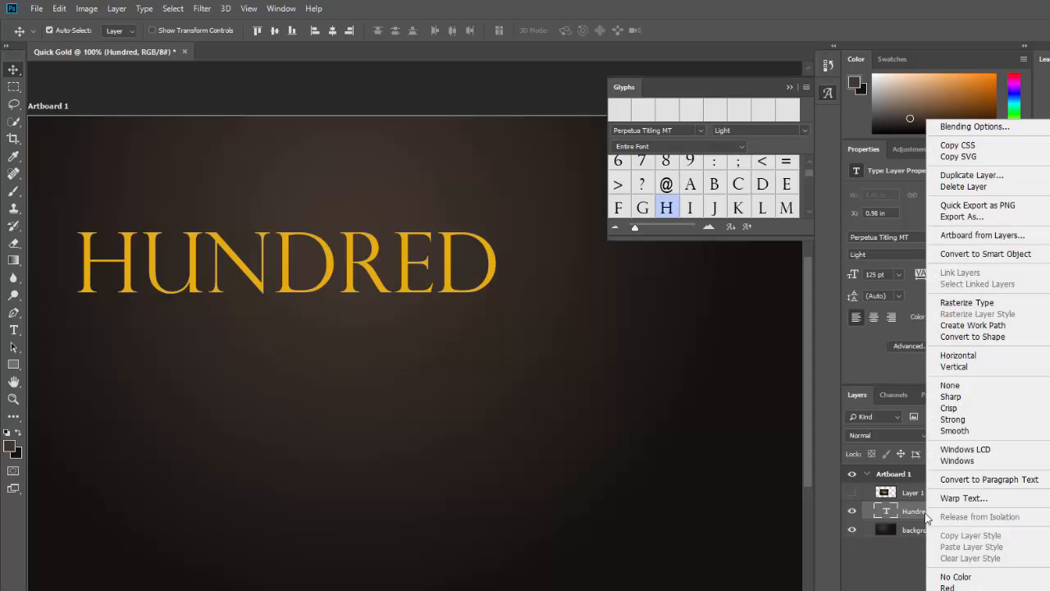
pyautogui.click(907, 588)
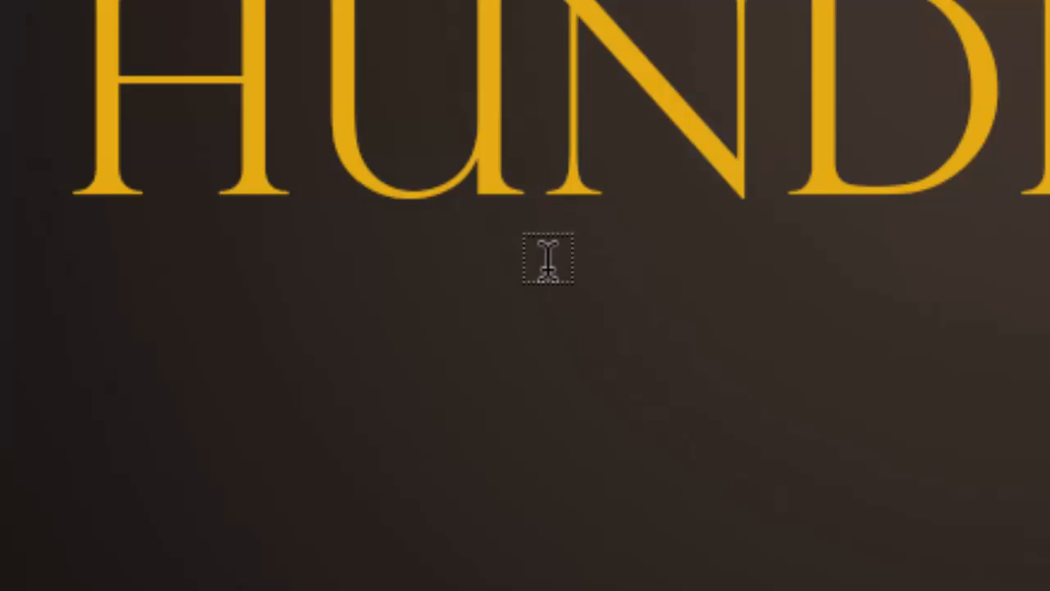
# Add the text "Visions" below Hundred on its own separate text layer
pyautogui.click(502, 129)
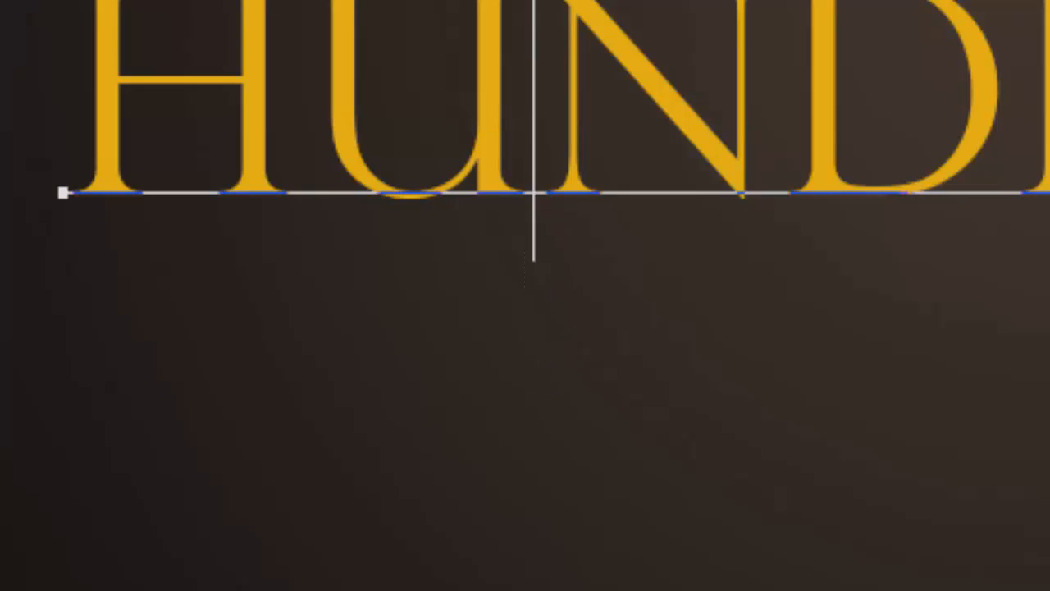
pyautogui.click(610, 466)
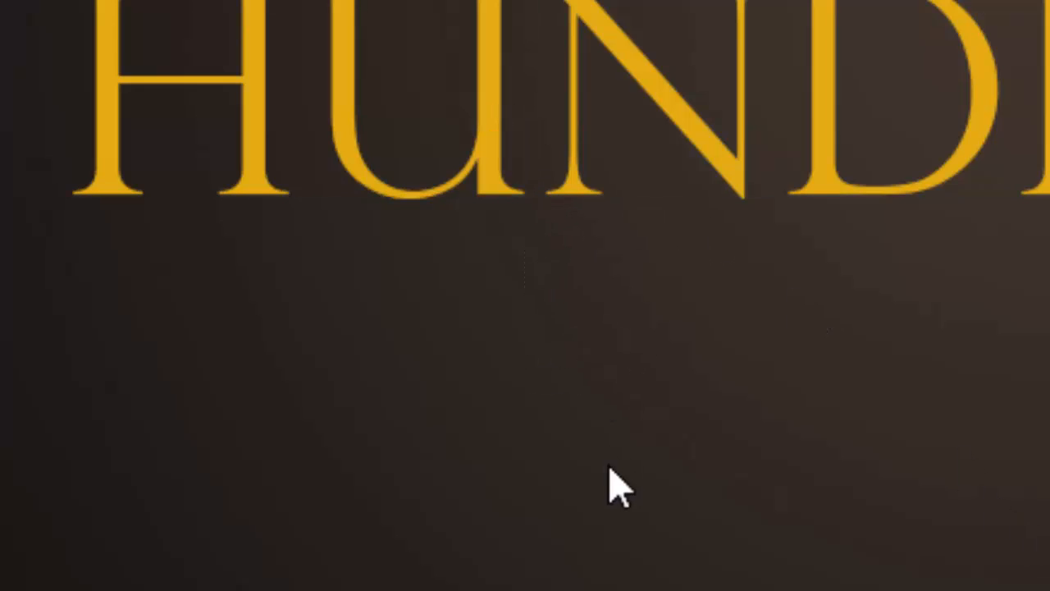
pyautogui.click(432, 380)
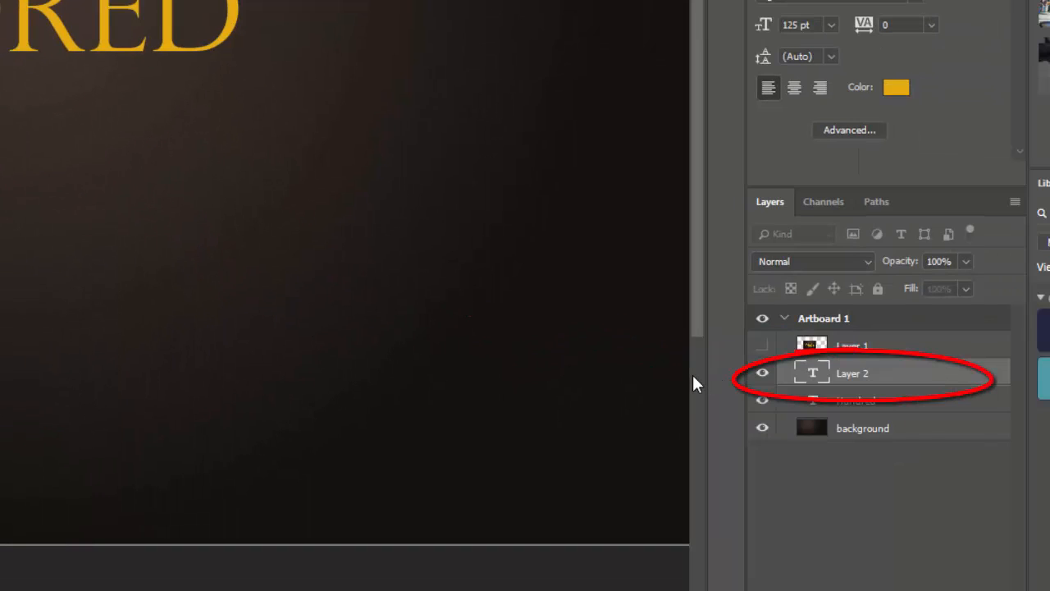
pyautogui.write('VISIONS')
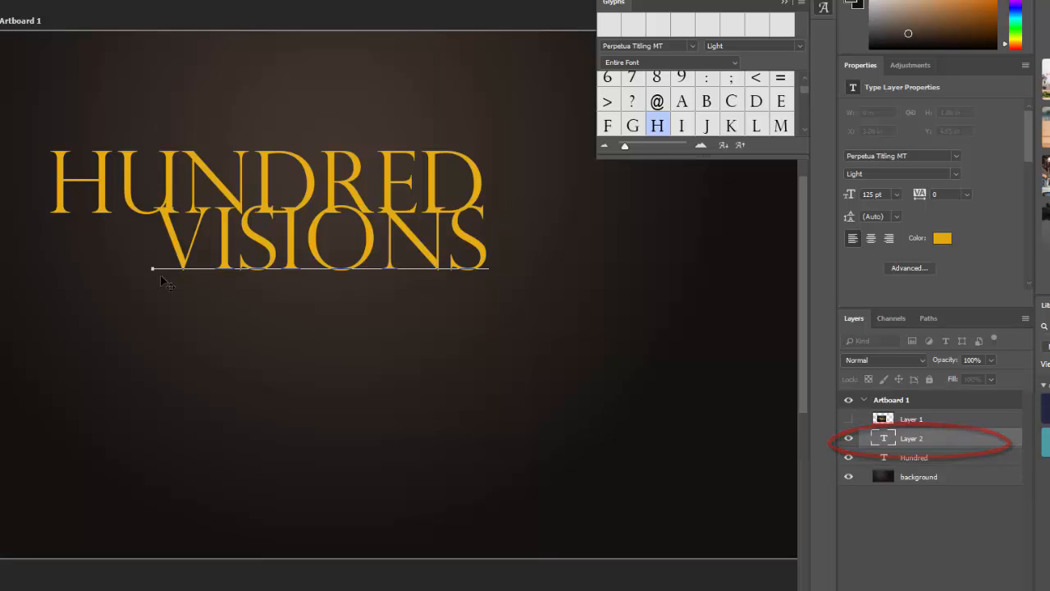
# Position the Visions text so it overlaps the lower right of Hundred, at about X 3.73 in and Y 3.13 in
pyautogui.click(16, 0)
pyautogui.moveTo(233, 250); pyautogui.dragTo(217, 244)
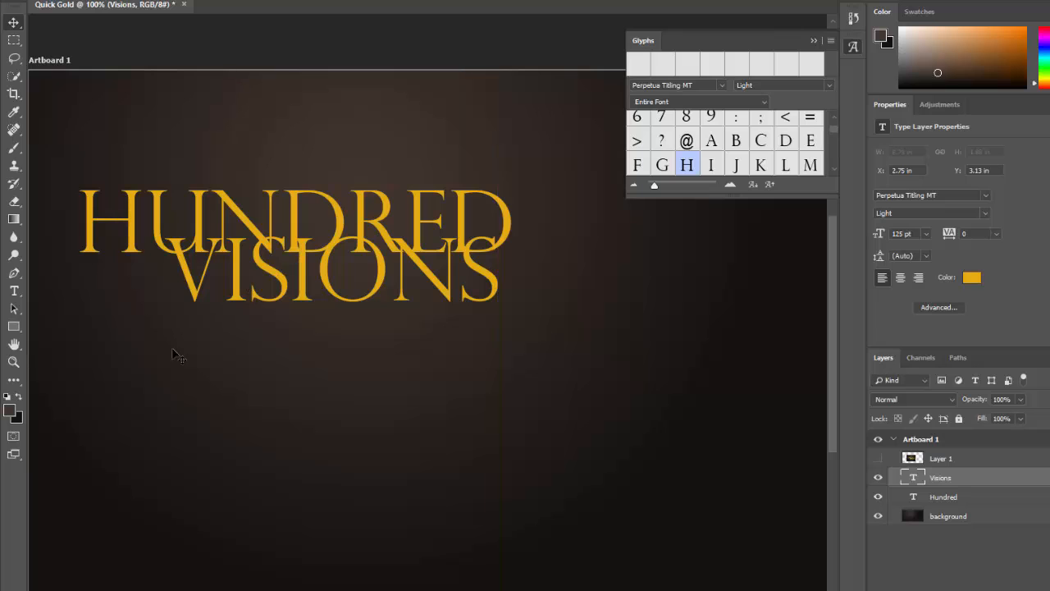
pyautogui.moveTo(313, 285); pyautogui.dragTo(355, 283)
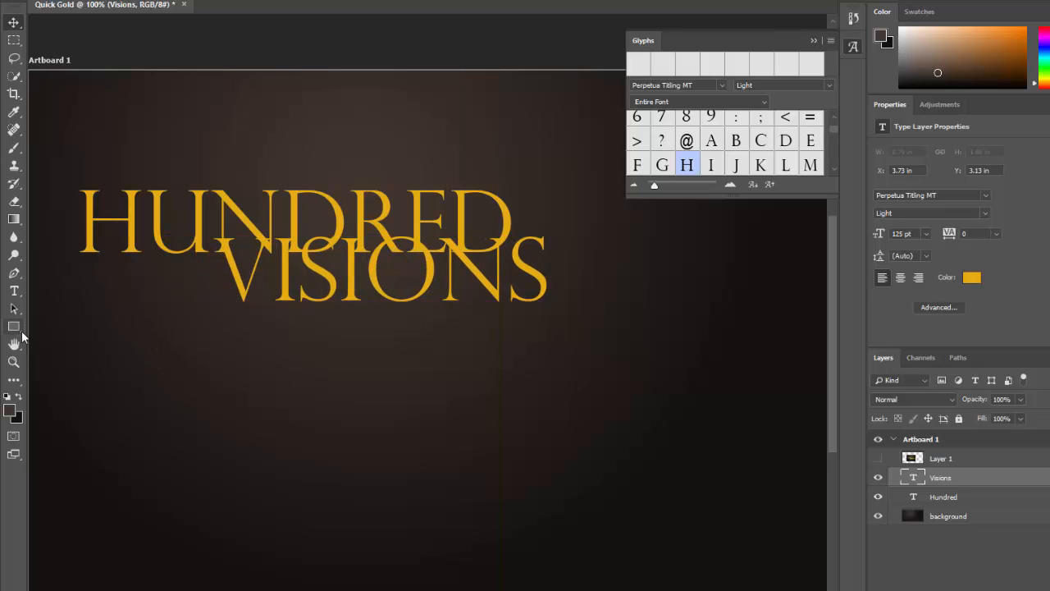
# Add the text "Guy" on a third text layer, starting below the end of Visions
pyautogui.click(14, 290)
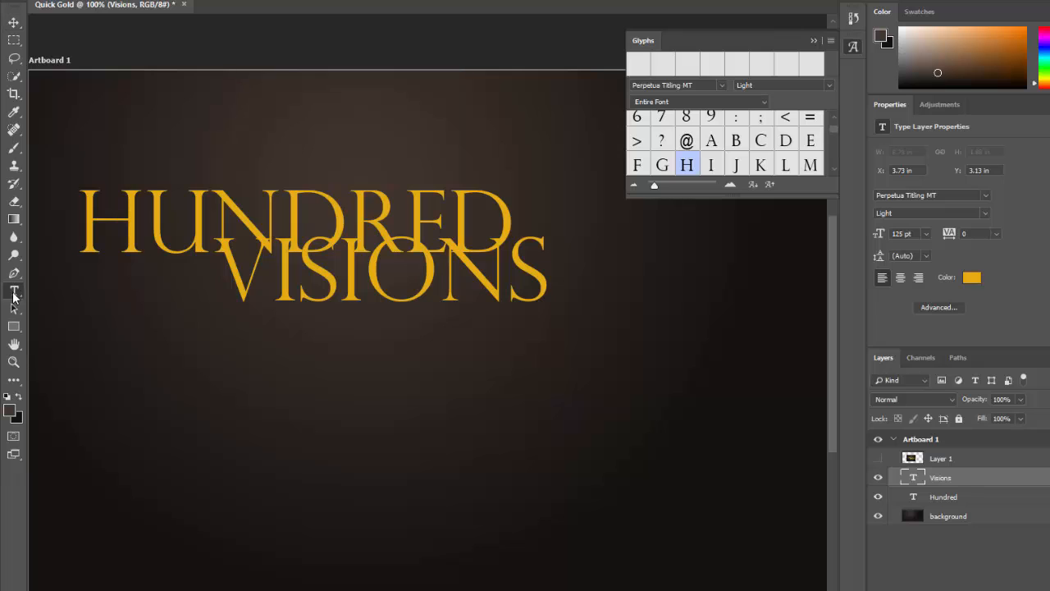
pyautogui.click(518, 343)
pyautogui.write('GUY')
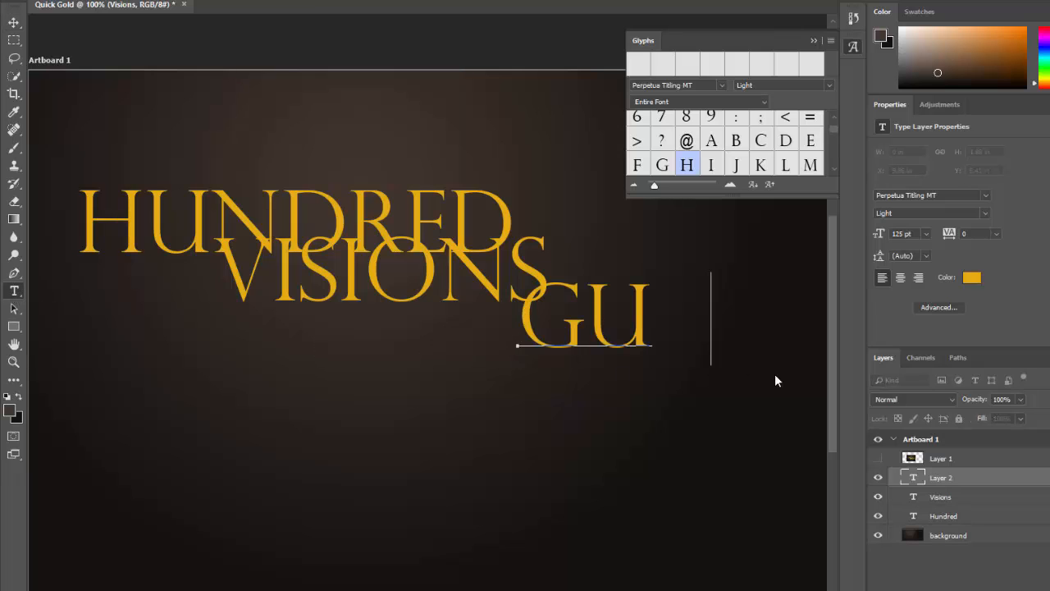
# Position the Guy text so it overlaps the lower right of Visions, at about X 8 in and Y 4.09 in
pyautogui.click(14, 22)
pyautogui.moveTo(515, 329); pyautogui.dragTo(448, 334)
pyautogui.click(698, 404)
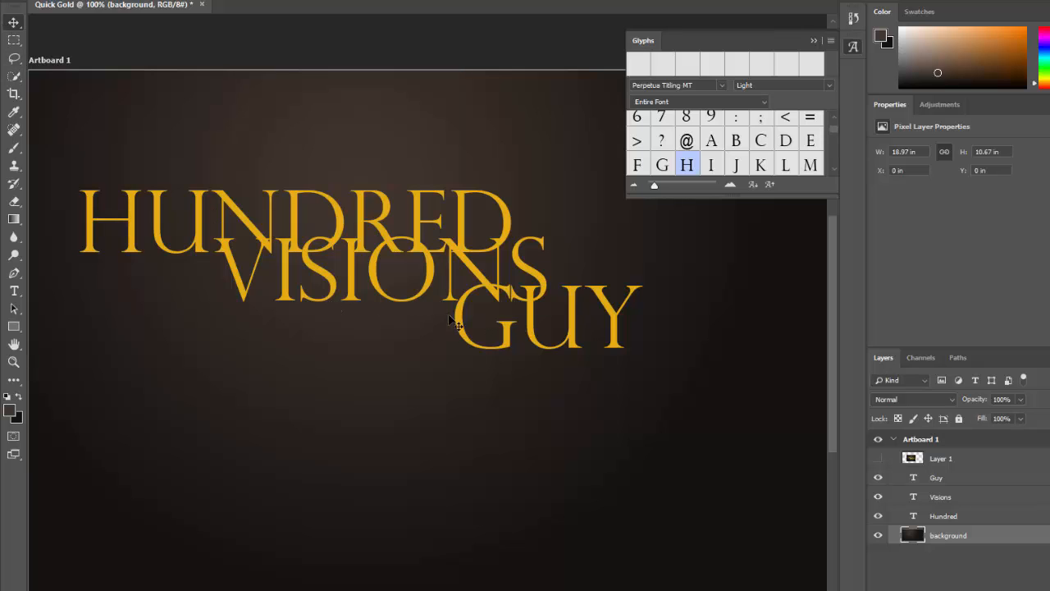
pyautogui.moveTo(461, 324); pyautogui.dragTo(432, 324)
pyautogui.moveTo(433, 323); pyautogui.dragTo(433, 324)
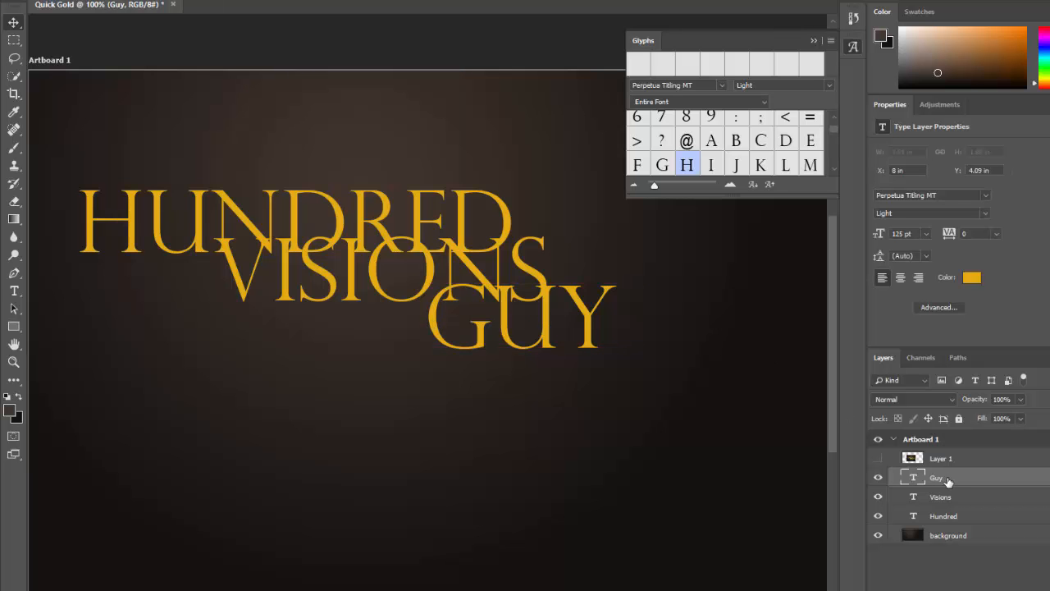
pyautogui.click(950, 517)
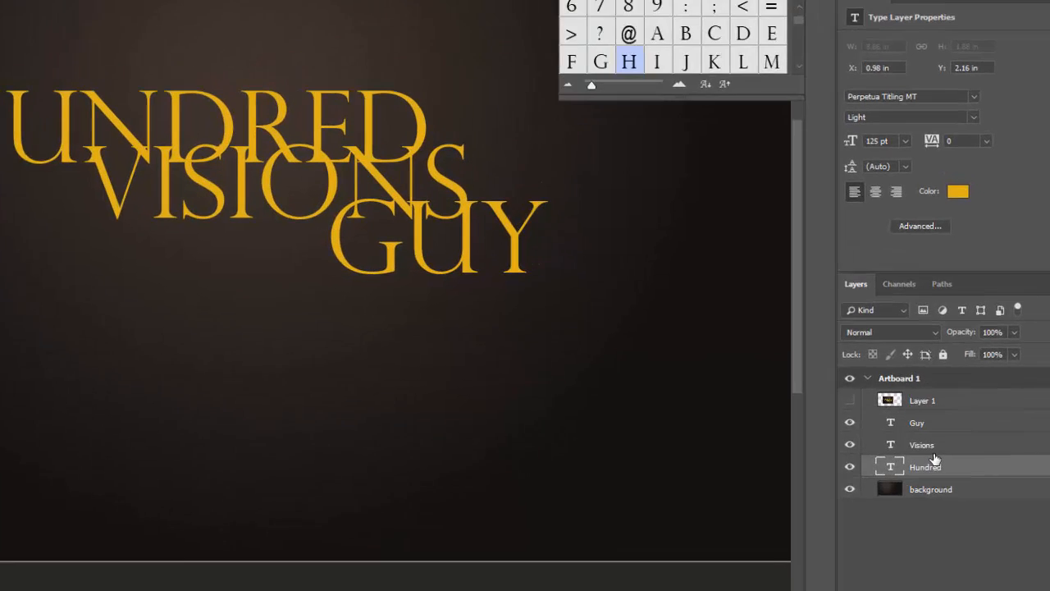
pyautogui.click(944, 497)
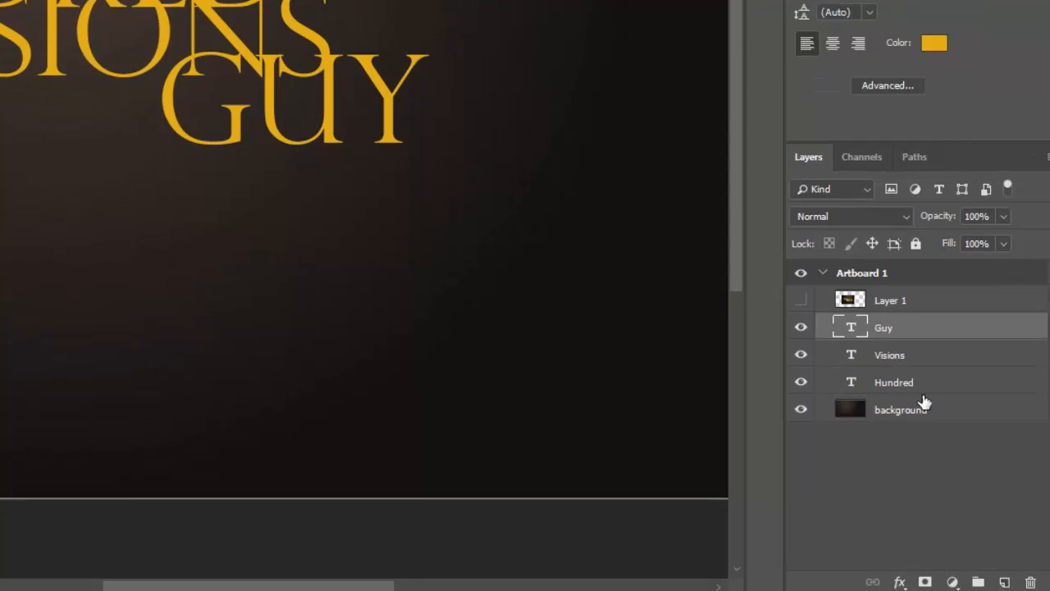
pyautogui.click(926, 414)
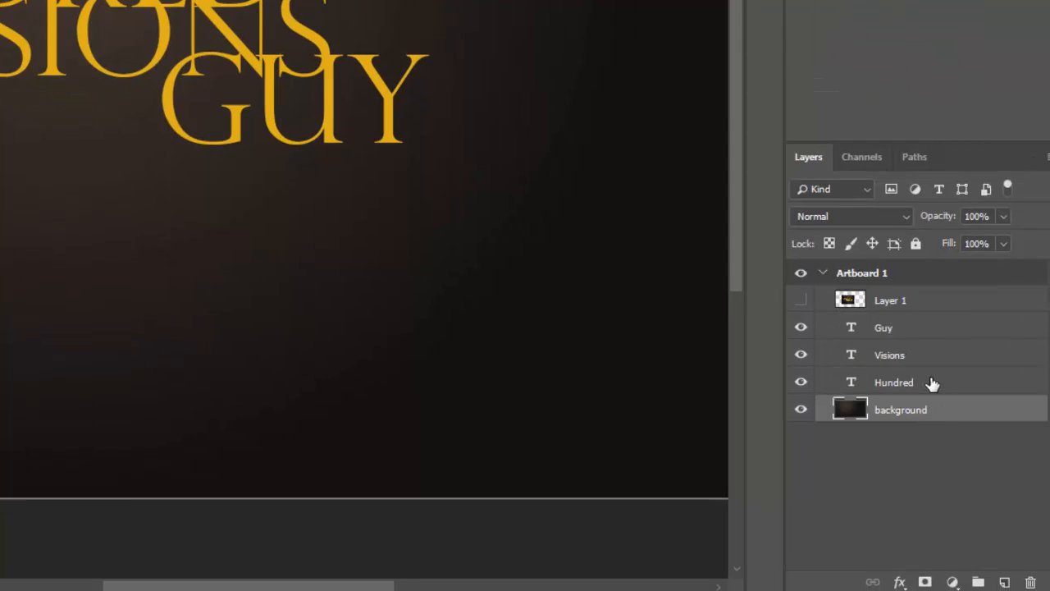
# Review the text layers and briefly show the Quick Gold reference image on Layer 1, hiding it again after comparing
pyautogui.click(929, 382)
pyautogui.click(926, 356)
pyautogui.click(918, 331)
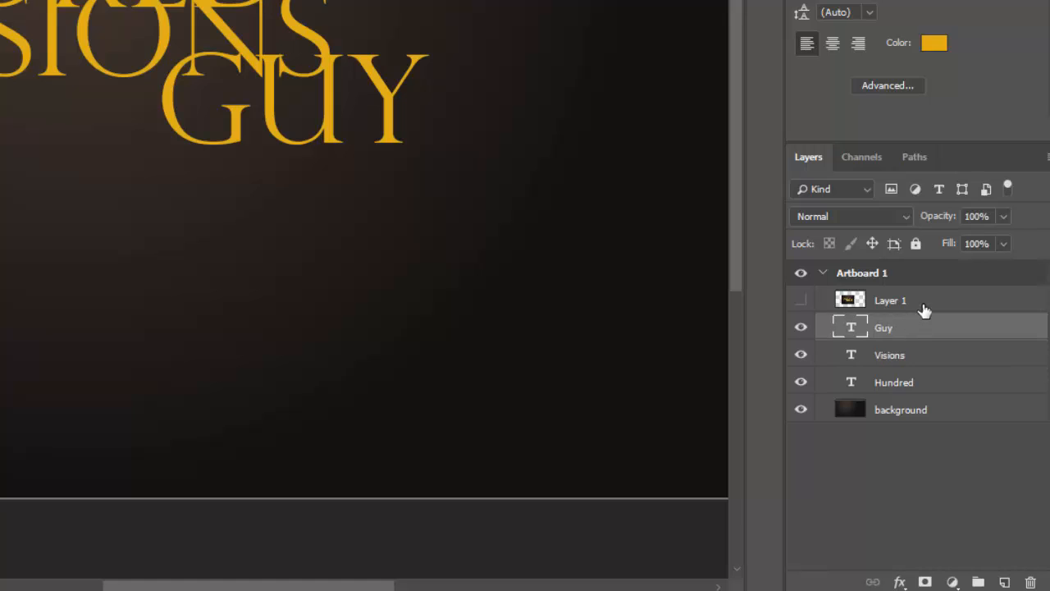
pyautogui.click(922, 303)
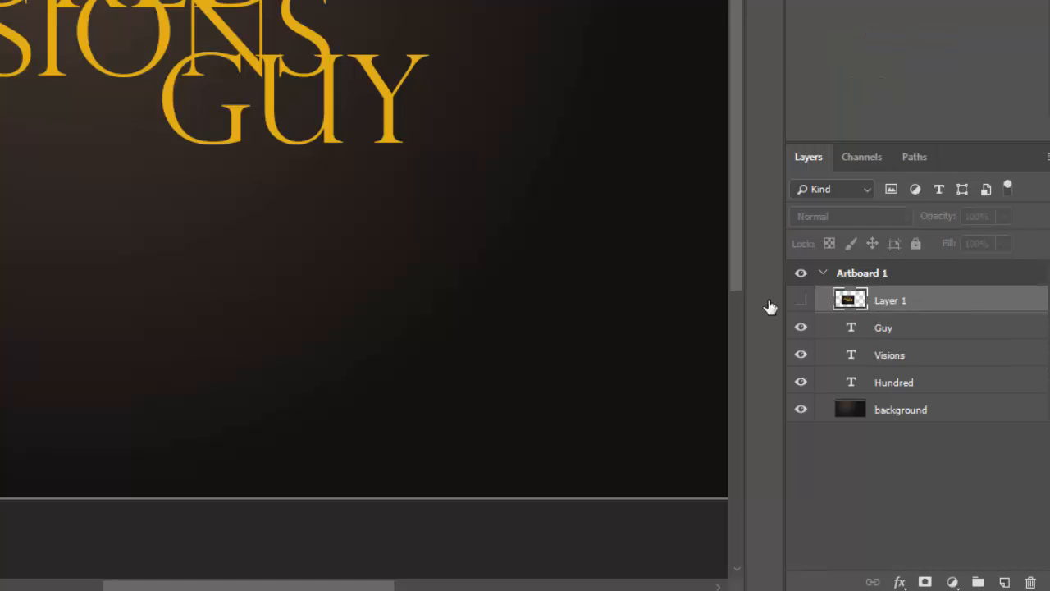
pyautogui.click(798, 302)
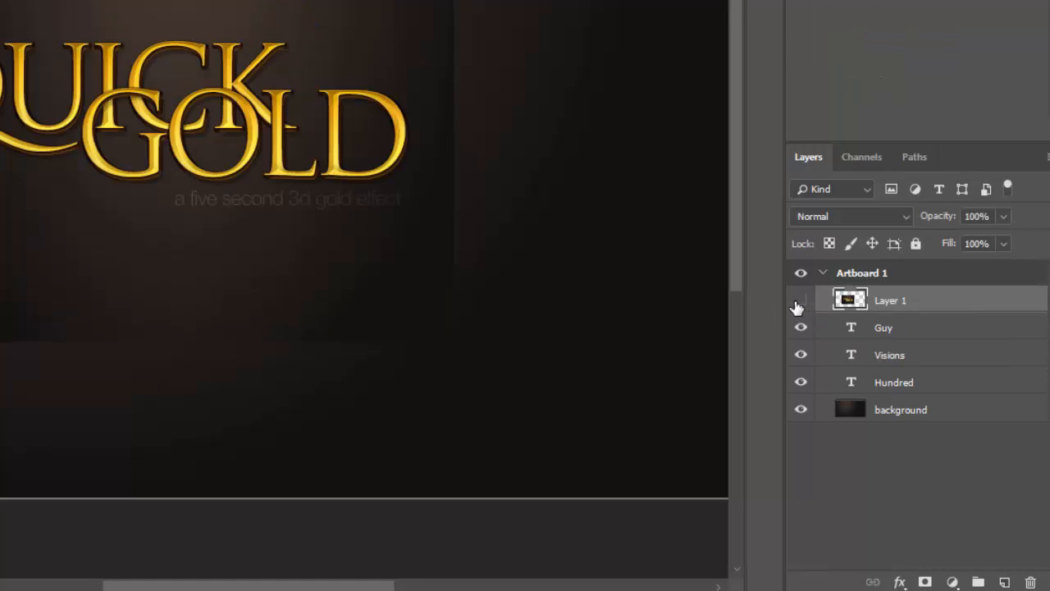
pyautogui.click(799, 302)
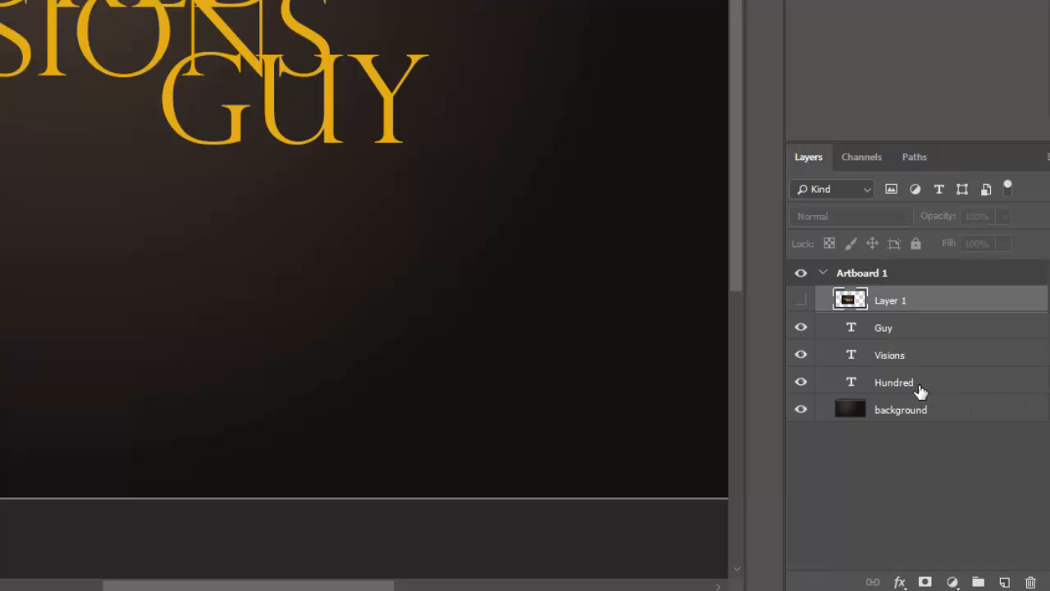
# Duplicate the Hundred text layer as "Hundred copy" and place the copy directly beneath the original Hundred layer
pyautogui.click(919, 391)
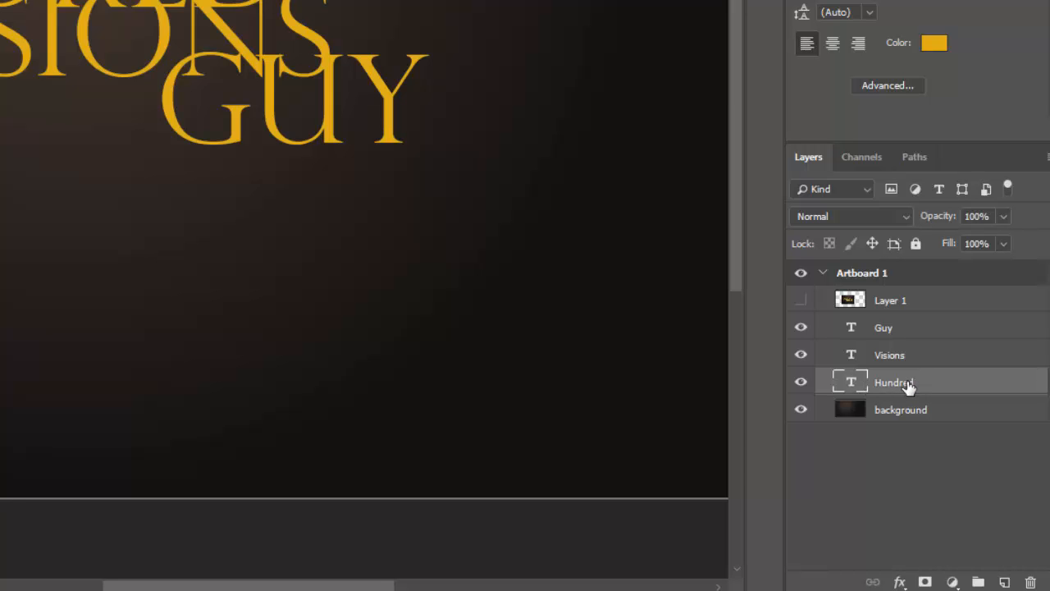
pyautogui.rightClick(908, 386)
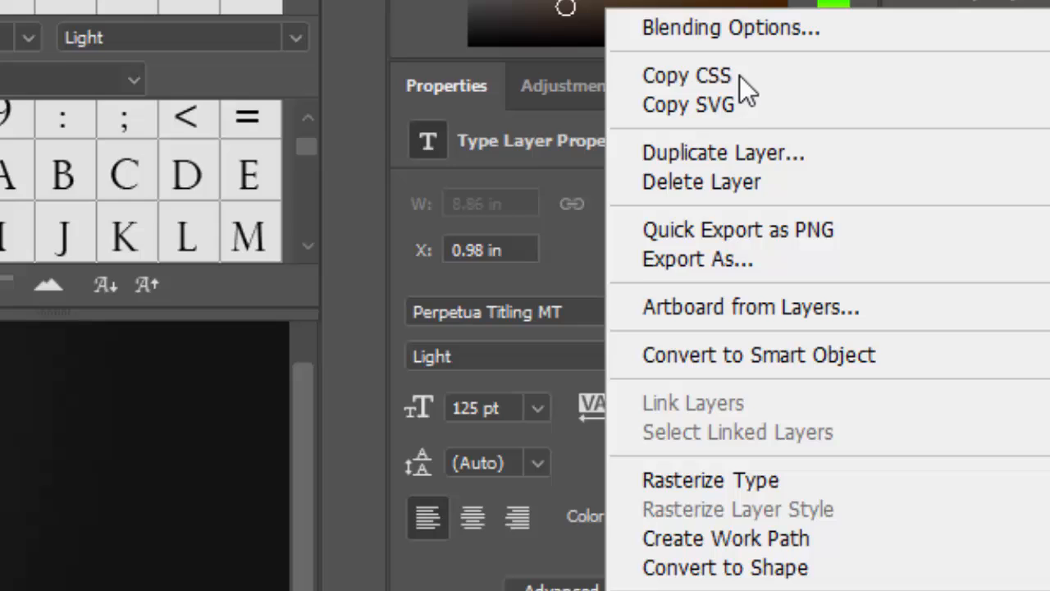
pyautogui.click(758, 152)
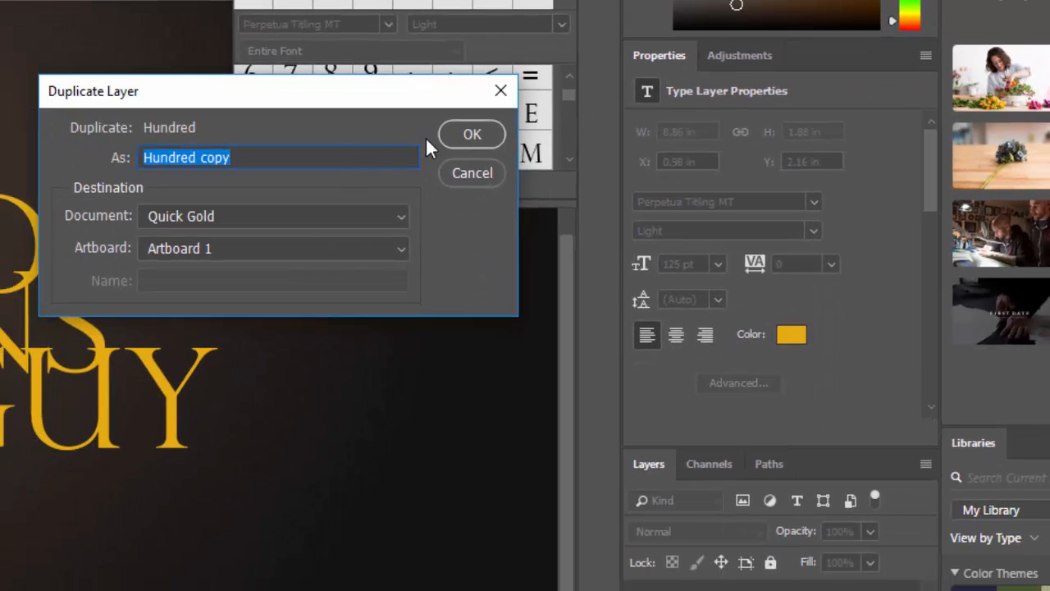
pyautogui.click(473, 135)
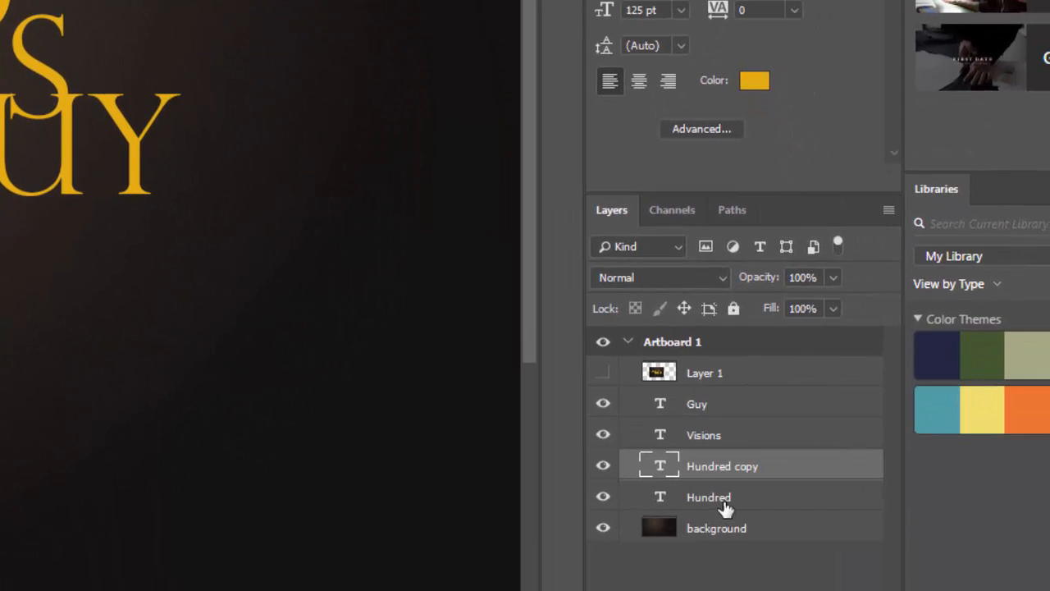
pyautogui.moveTo(726, 523)
pyautogui.mouseDown()
pyautogui.moveTo(727, 476)
pyautogui.moveTo(744, 516)
pyautogui.mouseUp()
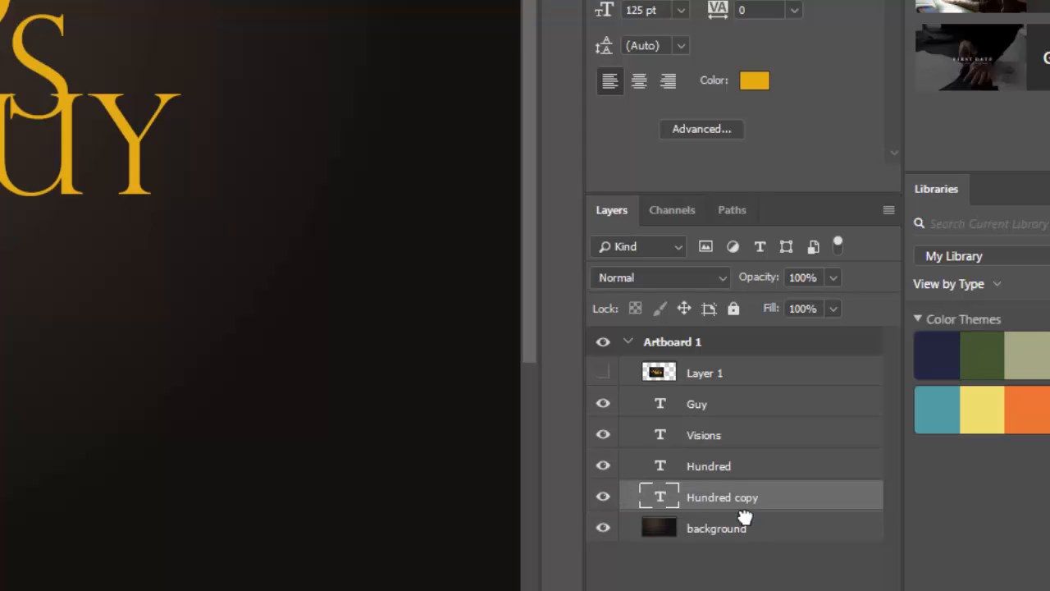
pyautogui.click(710, 482)
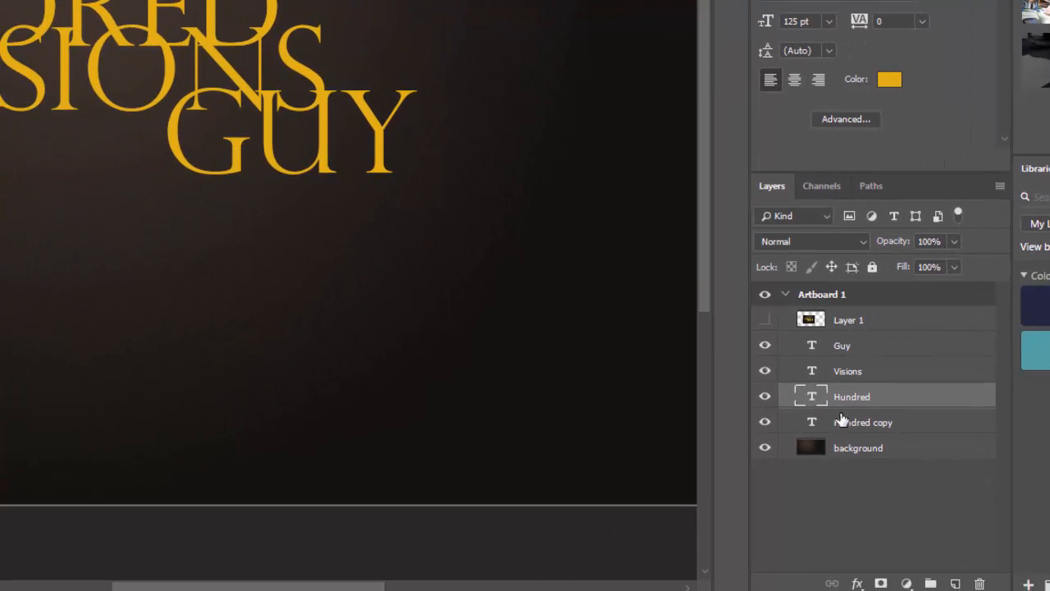
pyautogui.click(851, 434)
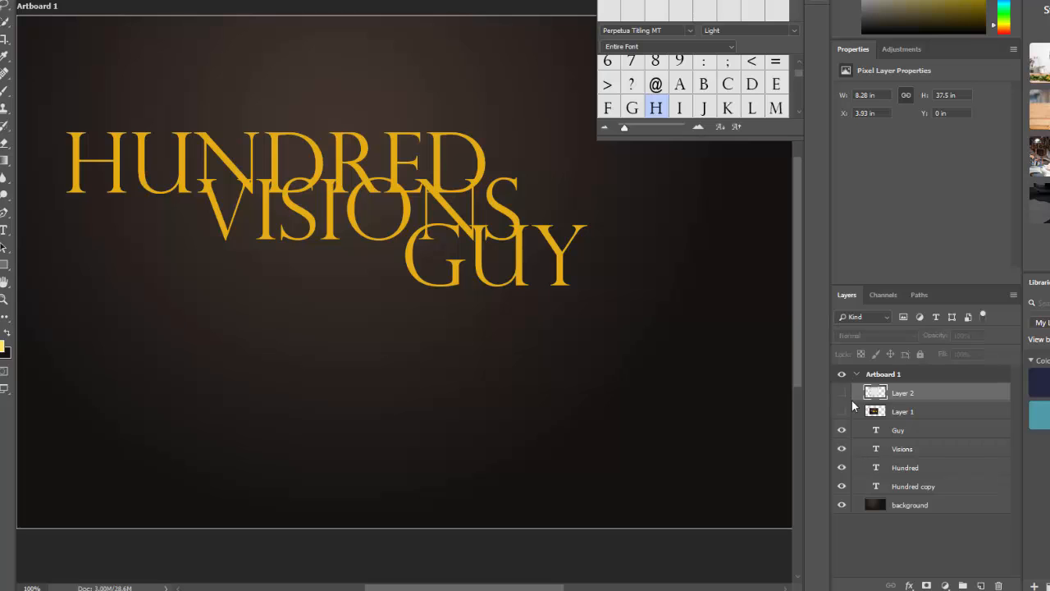
# Show the Layer 2 settings reference and examine the Color Overlay and Inner Shadow settings on the tutorial page in Chrome, returning to Photoshop
pyautogui.click(842, 393)
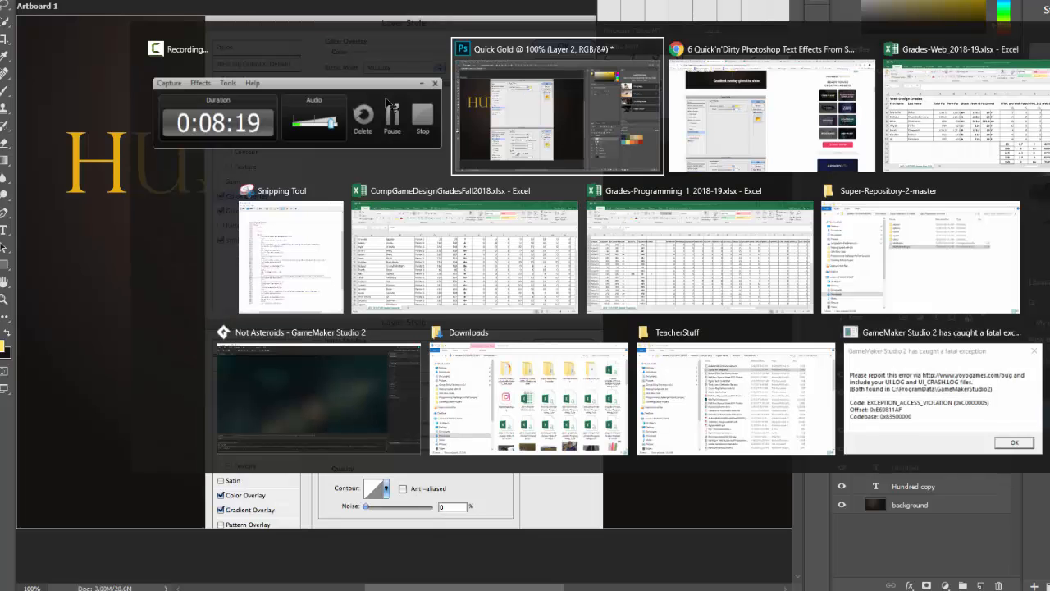
pyautogui.hotkey('alt', 'Tab')
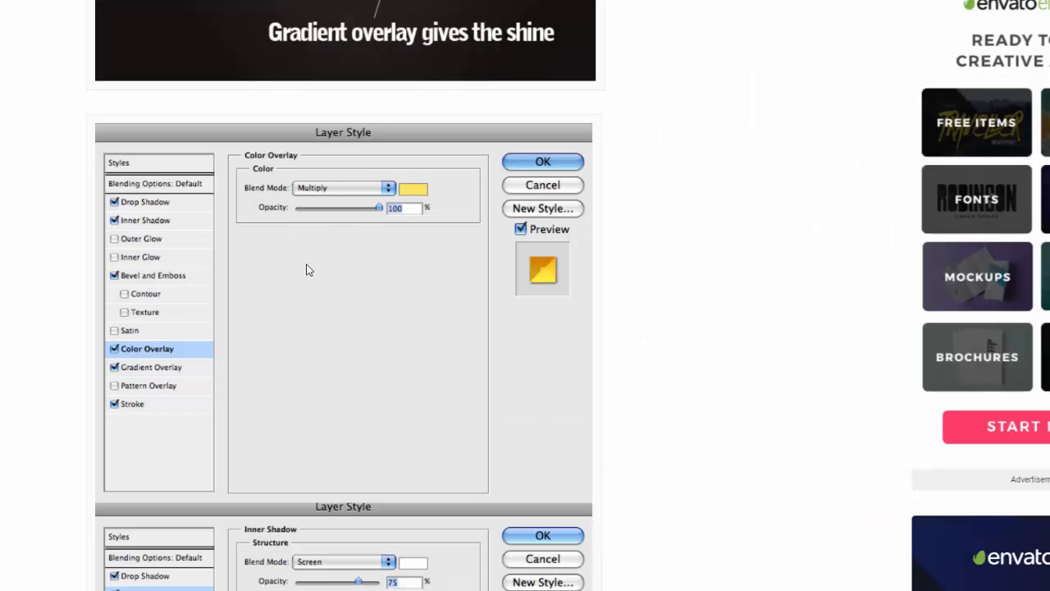
pyautogui.scroll(-2, 335, 253)
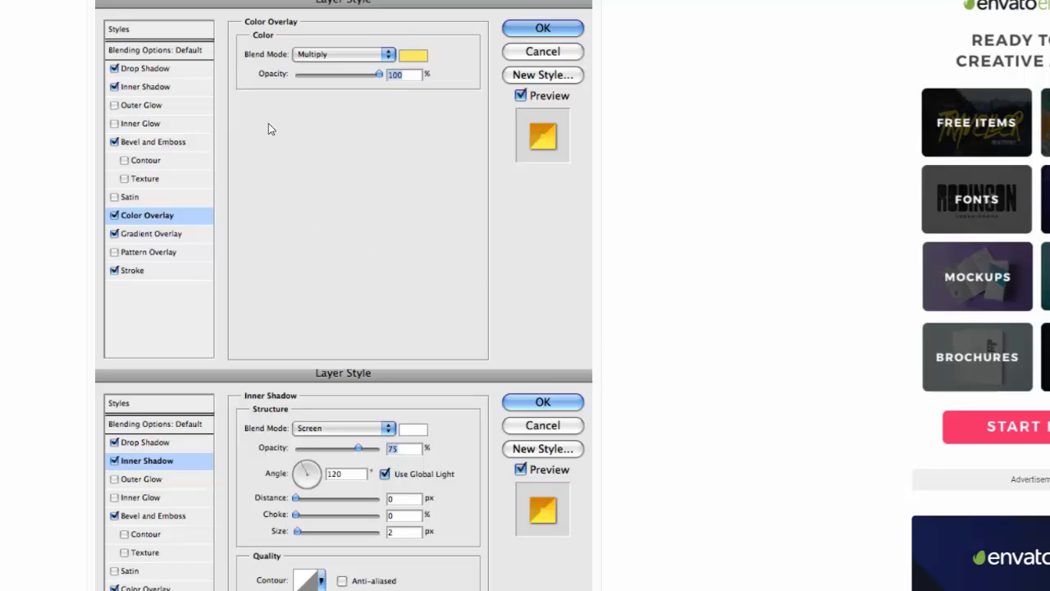
pyautogui.hotkey('alt', 'Tab')
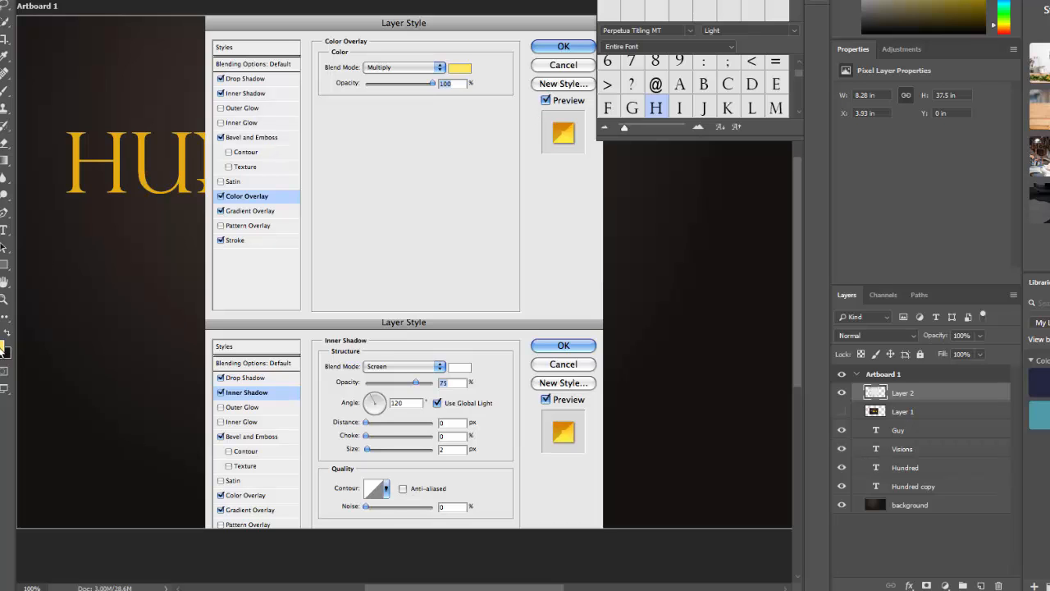
# Check the hex code of the yellow foreground color for the overlay, and hide the Layer 2 settings reference
pyautogui.click(4, 347)
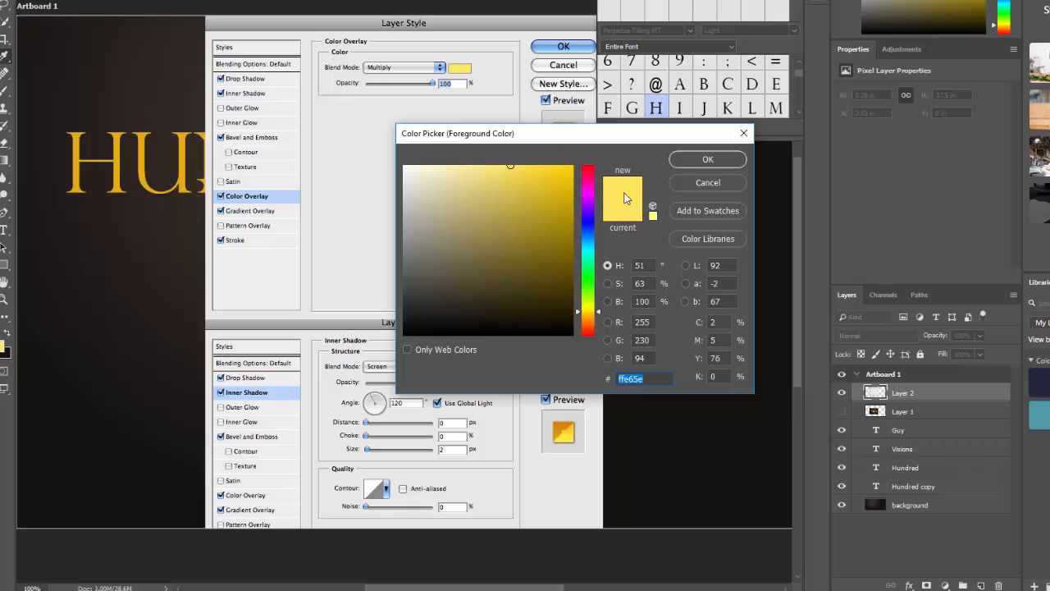
pyautogui.click(656, 379)
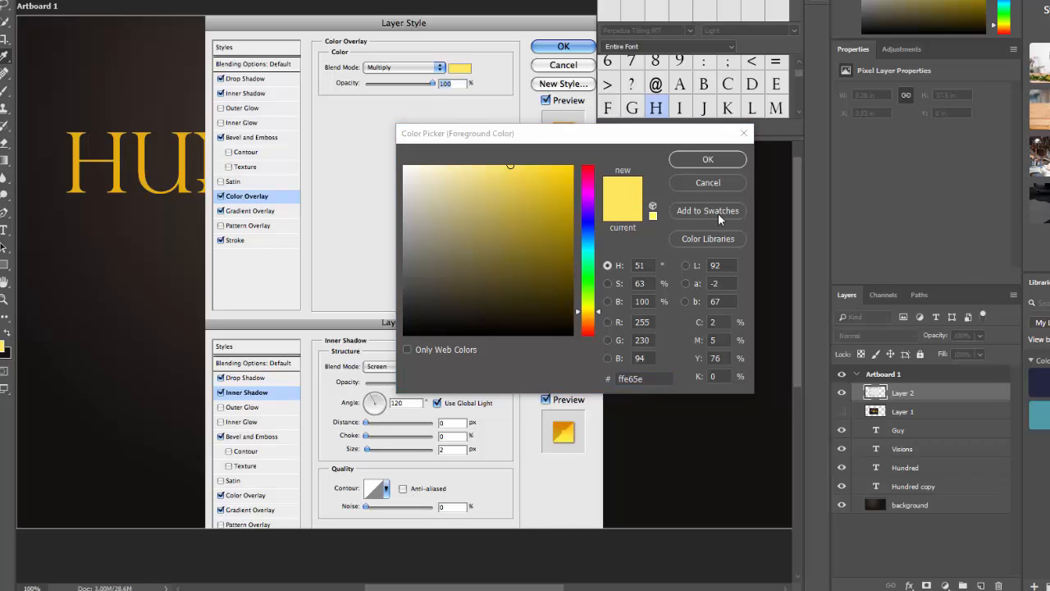
pyautogui.click(728, 162)
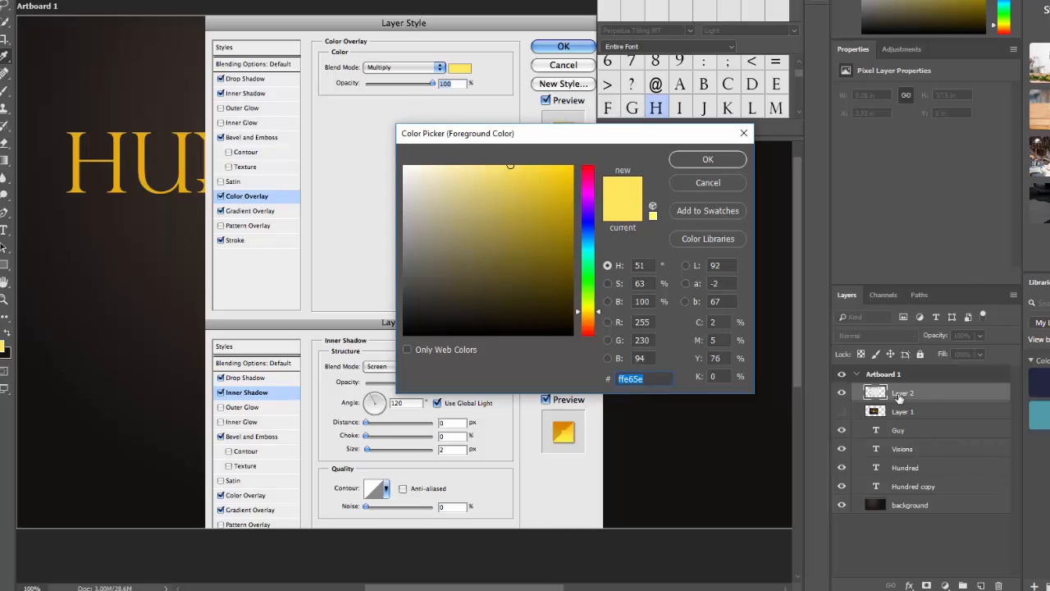
pyautogui.click(706, 161)
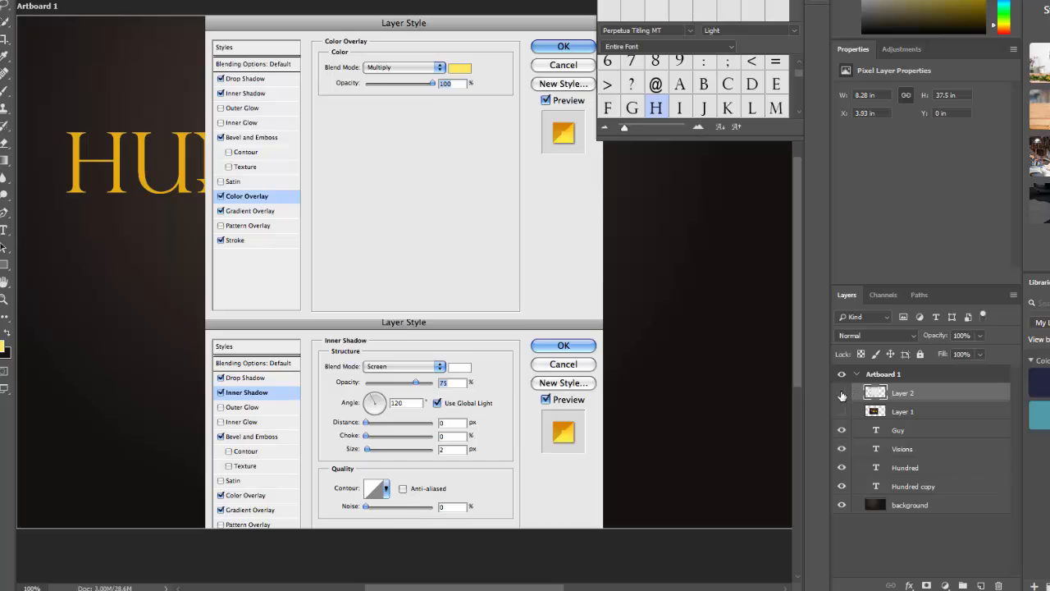
pyautogui.click(842, 393)
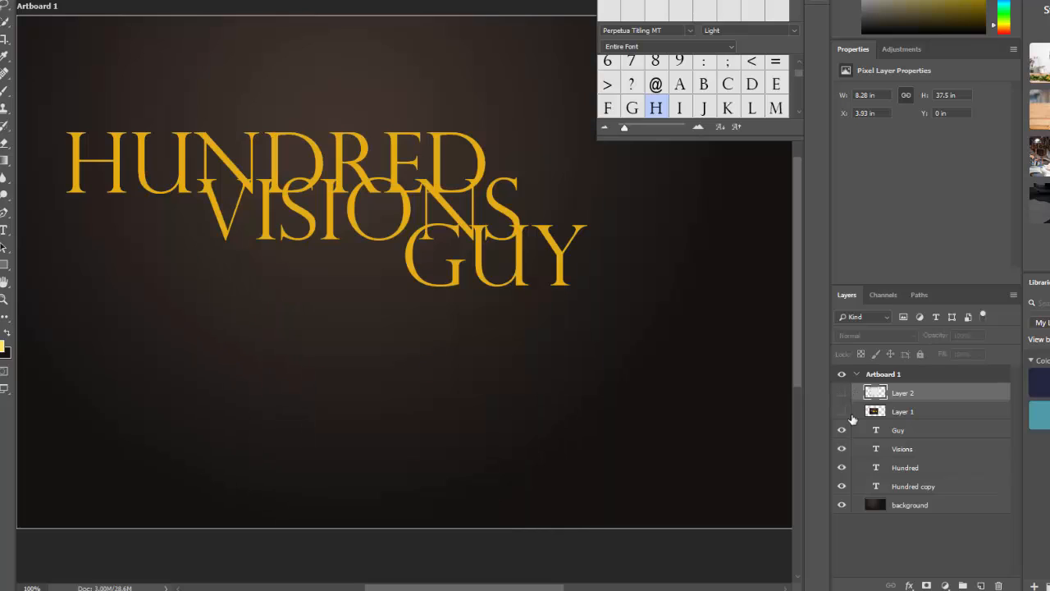
pyautogui.click(916, 470)
pyautogui.rightClick(917, 470)
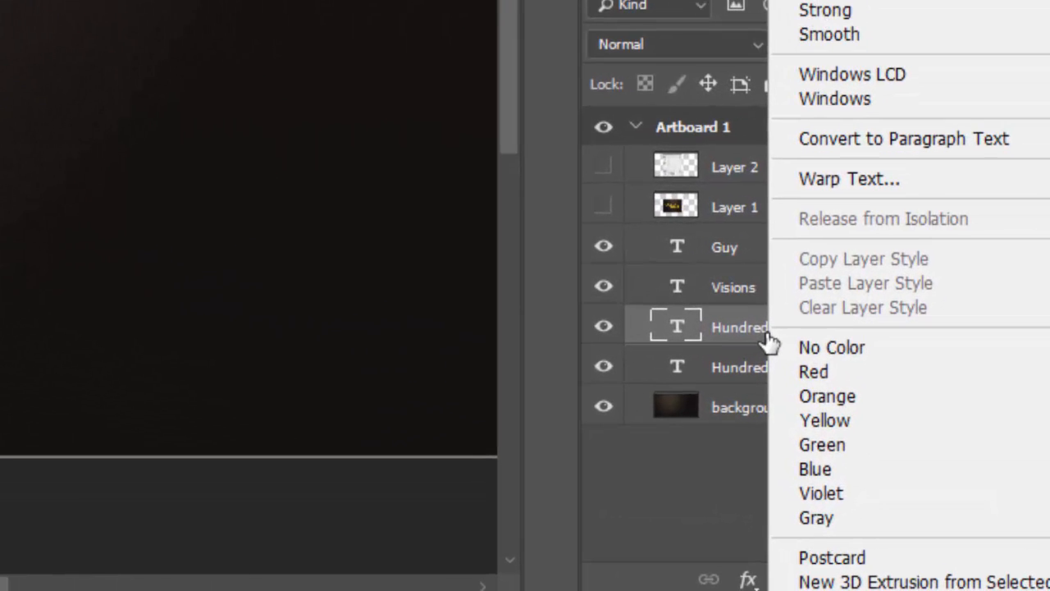
pyautogui.click(750, 326)
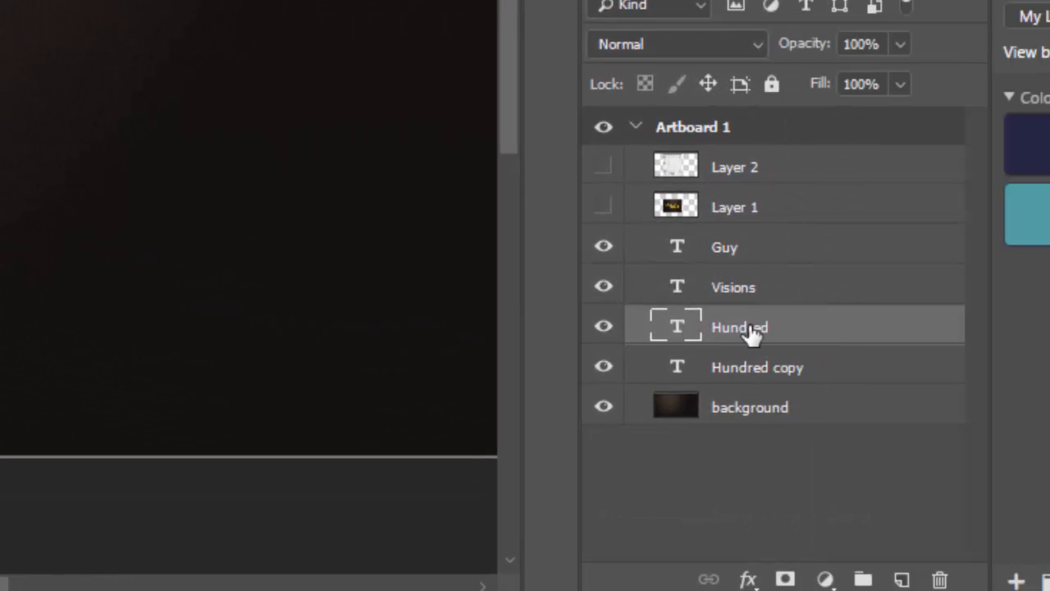
pyautogui.rightClick(749, 328)
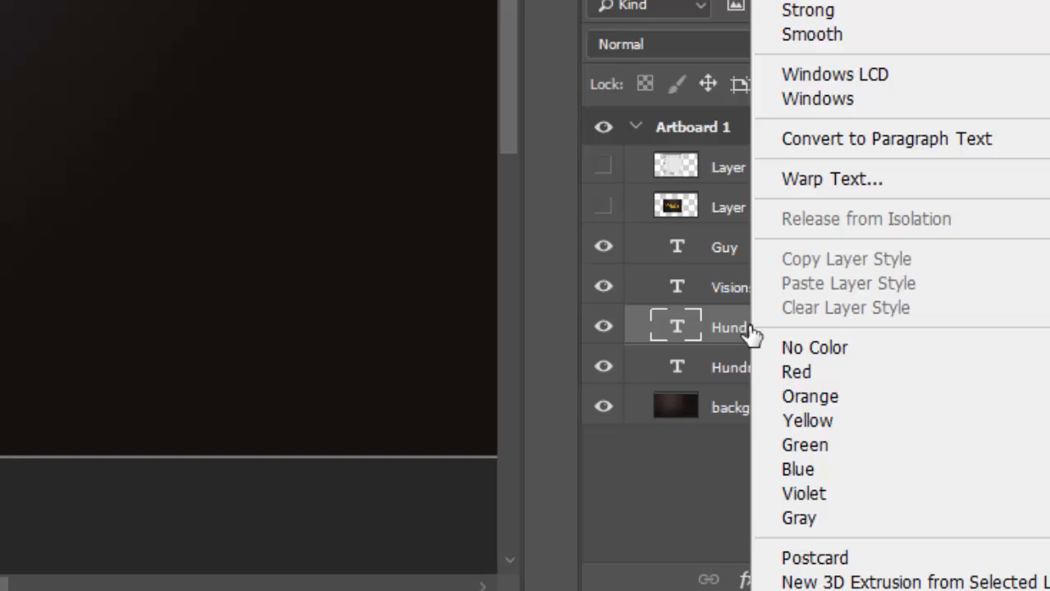
# Add a Color Overlay to the Hundred text layer with color #ffe65e and the Multiply blend mode
pyautogui.click(749, 326)
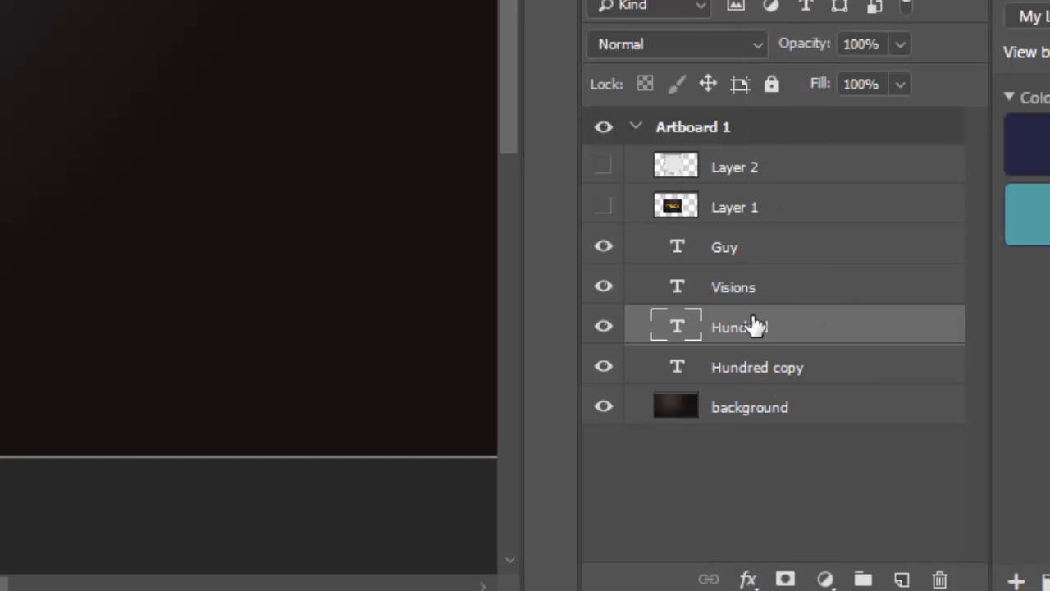
pyautogui.click(748, 579)
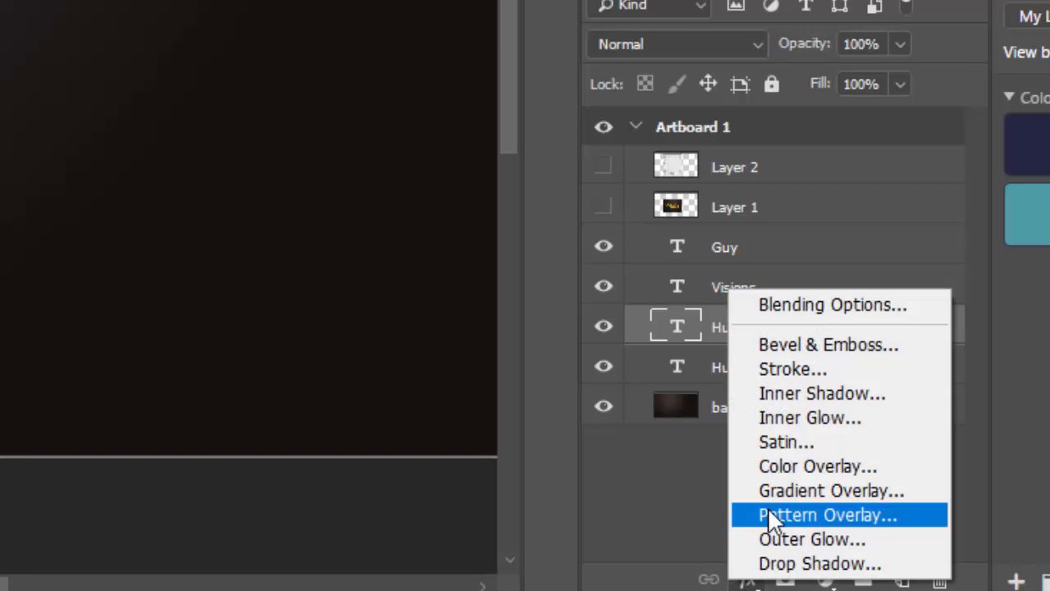
pyautogui.click(804, 461)
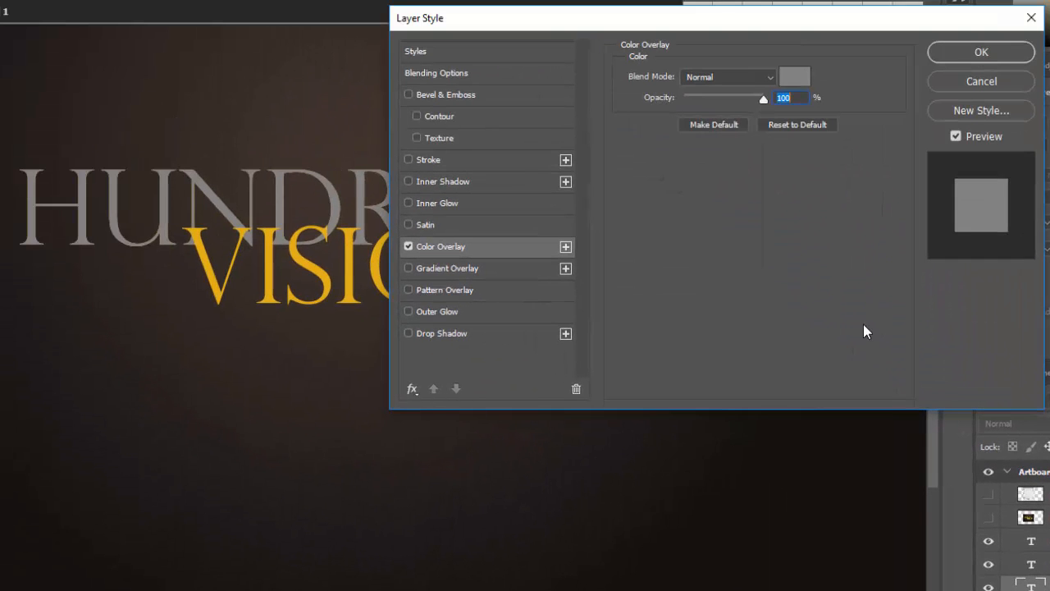
pyautogui.click(797, 78)
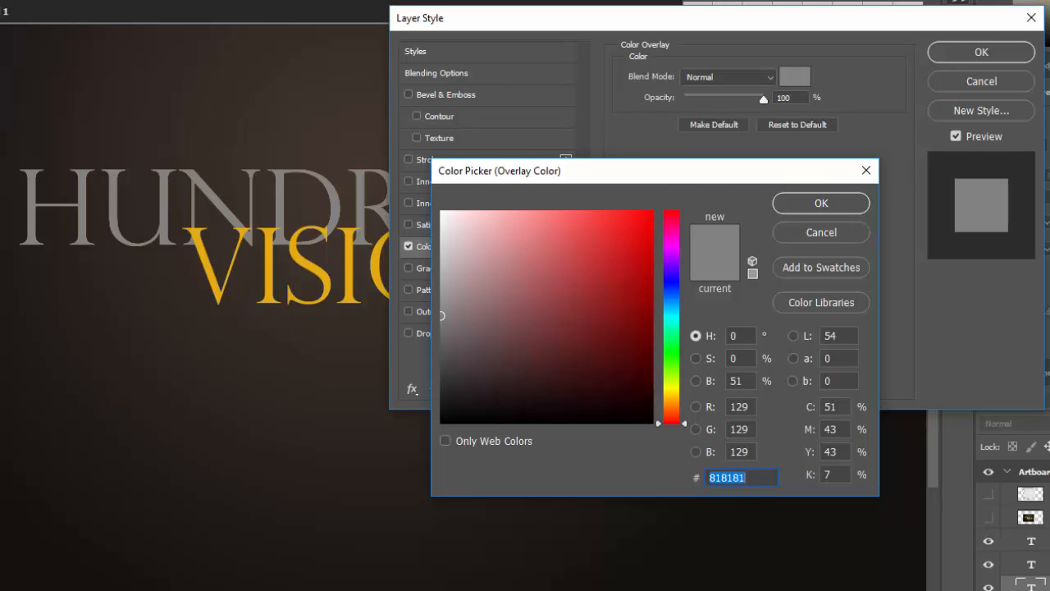
pyautogui.write('ffe65e')
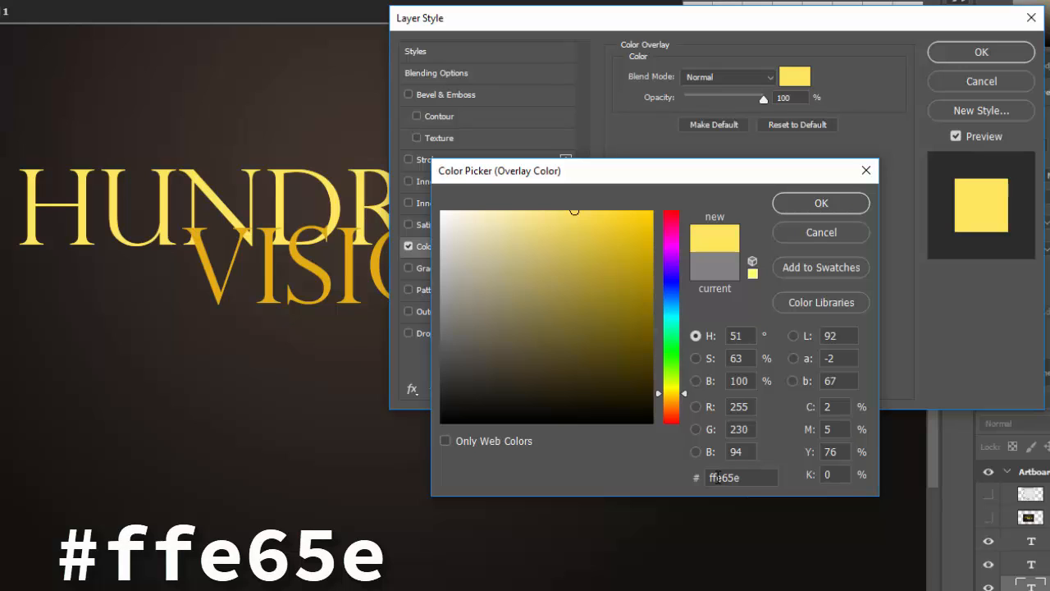
pyautogui.click(821, 205)
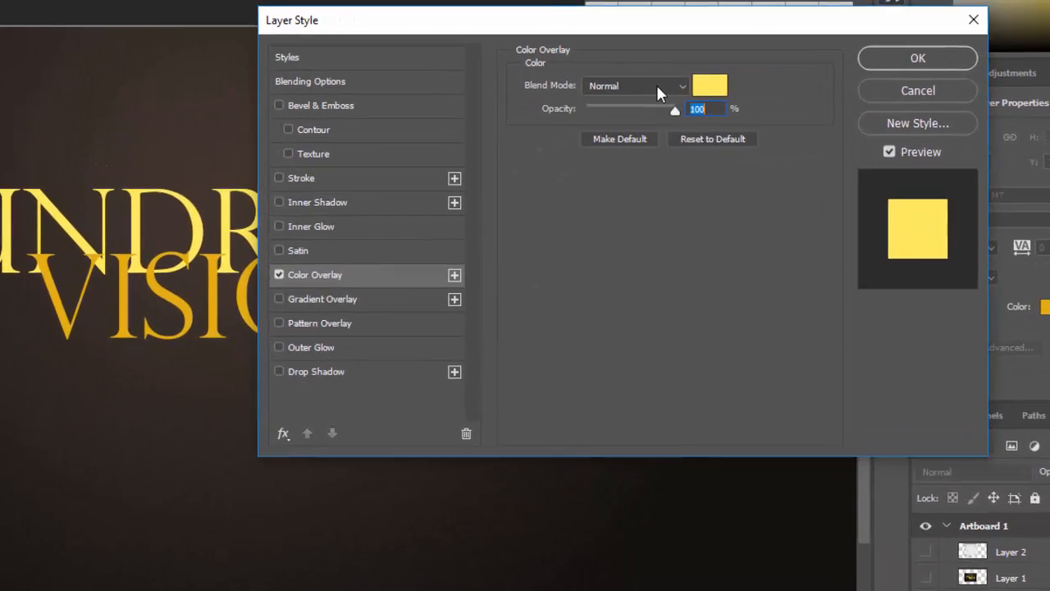
pyautogui.click(679, 83)
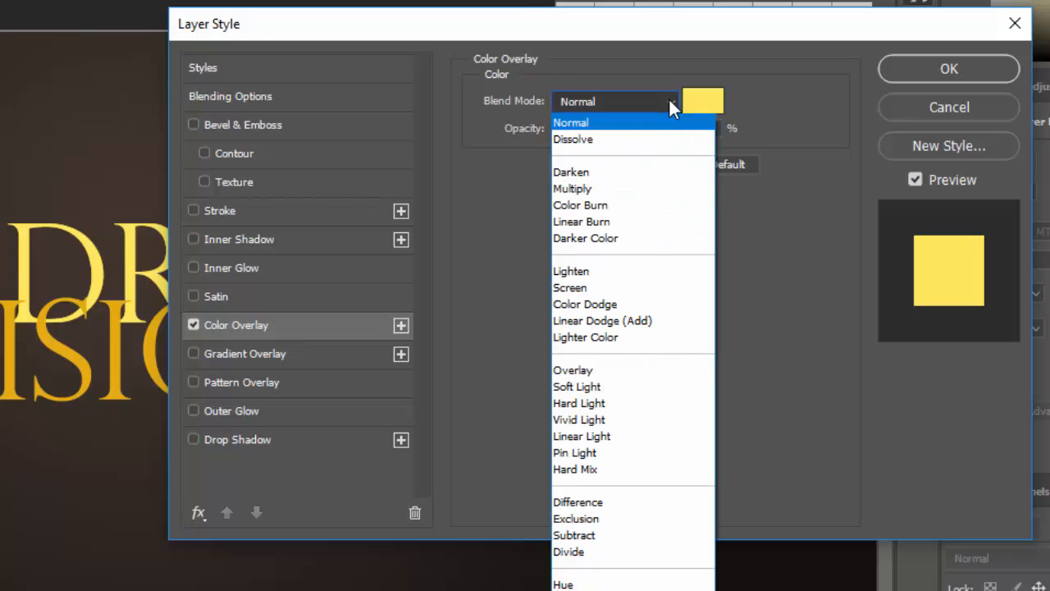
pyautogui.click(623, 188)
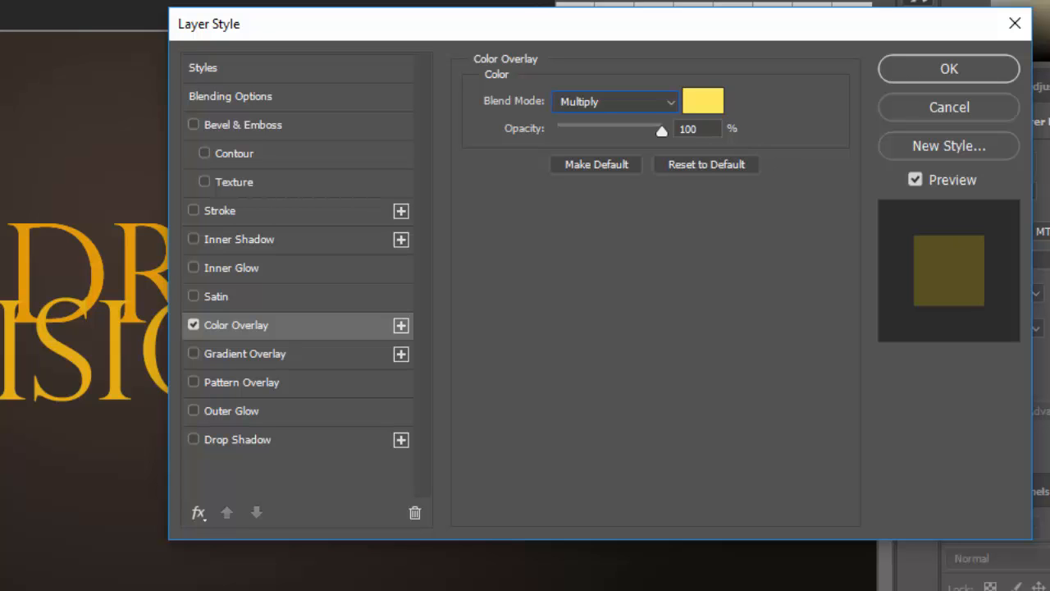
# Enable an Inner Shadow on the Hundred layer with white color #ffffff and the Screen blend mode
pyautogui.click(221, 235)
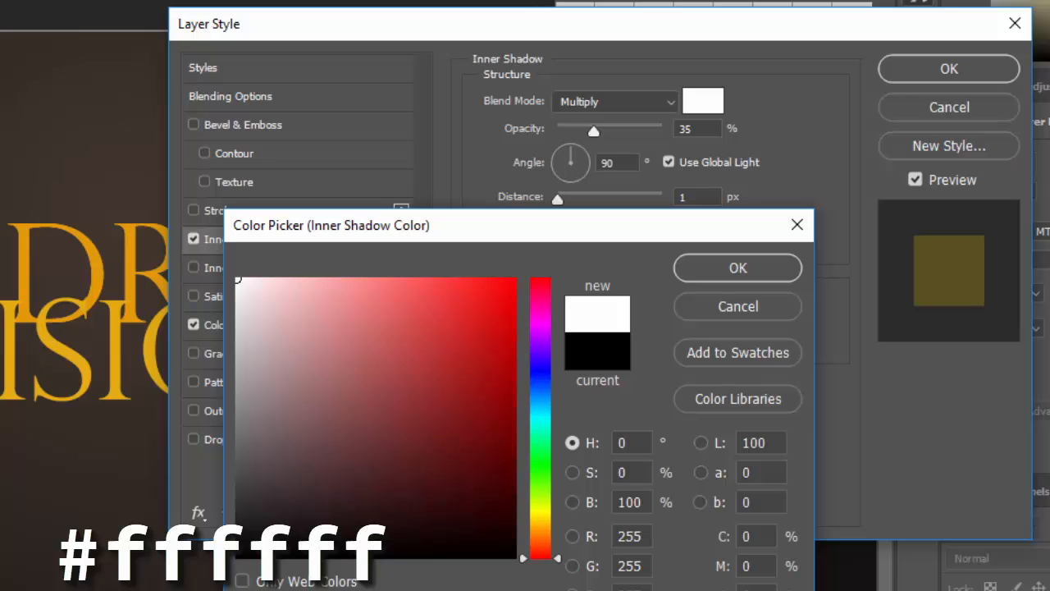
pyautogui.click(755, 274)
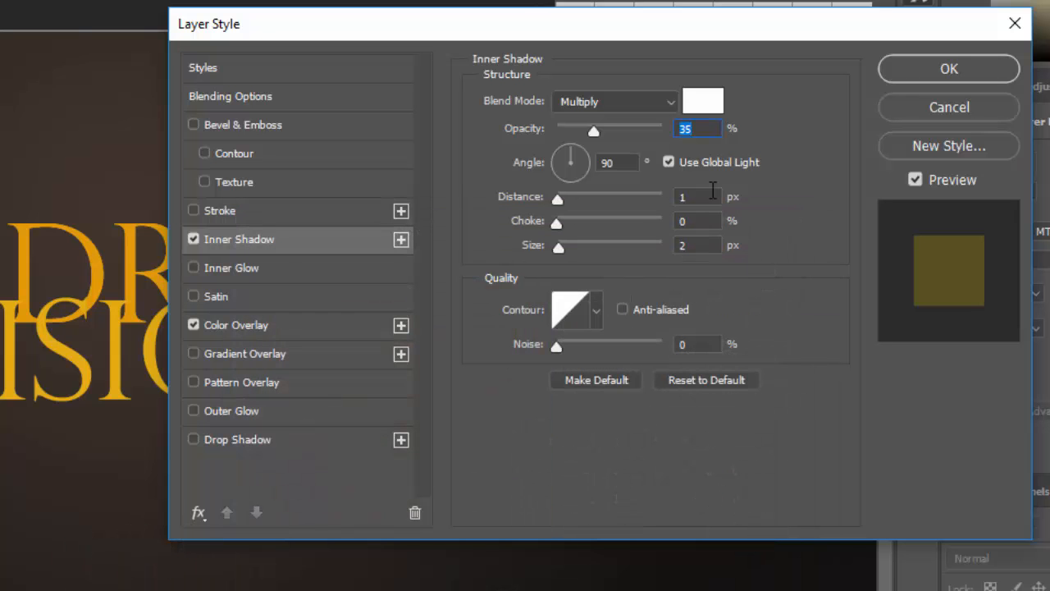
pyautogui.click(657, 101)
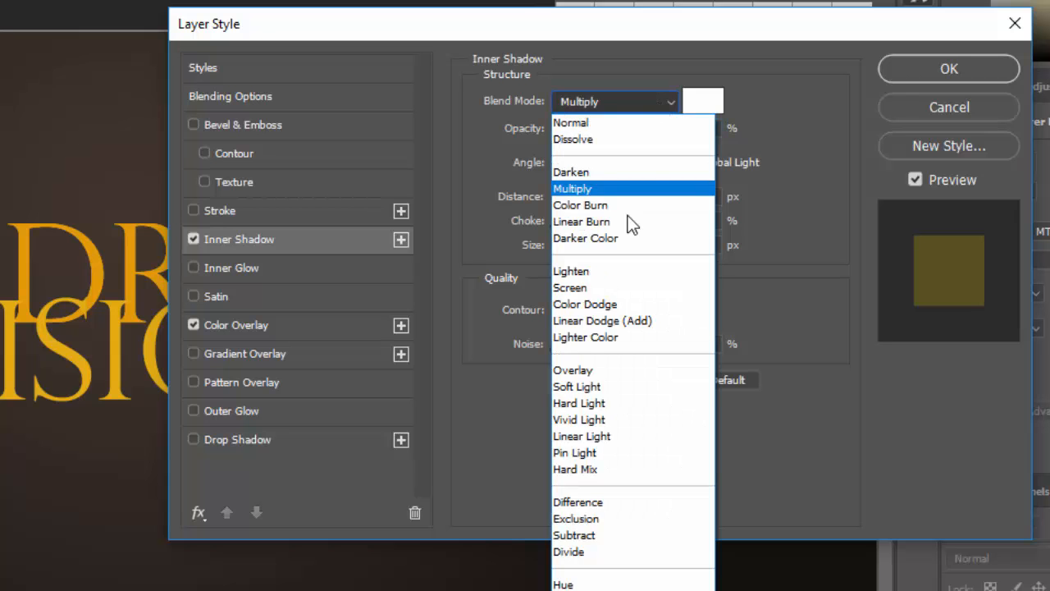
pyautogui.click(617, 288)
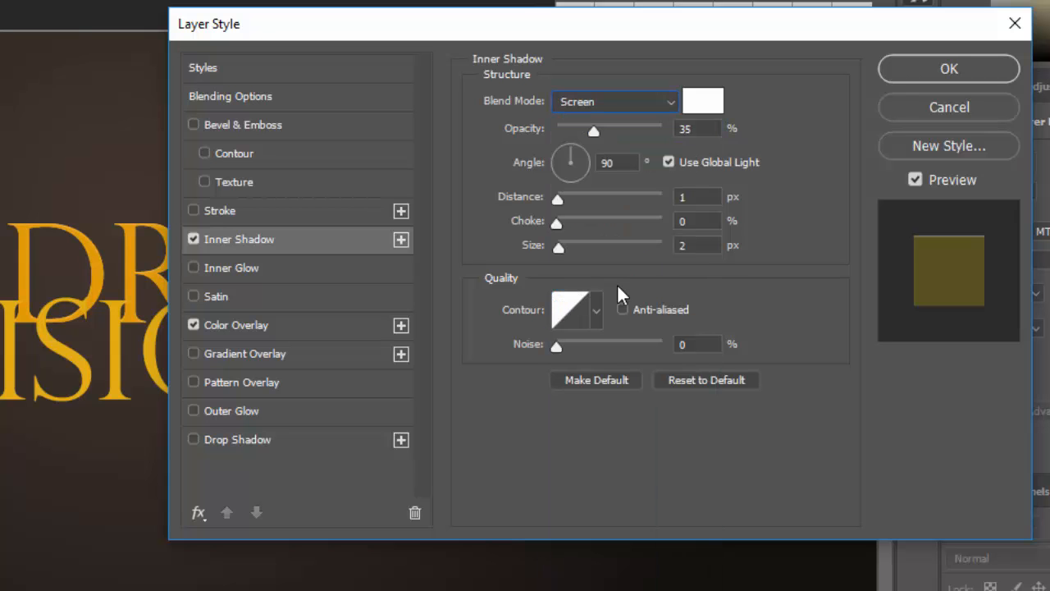
# Set the Hundred layer's Inner Shadow to 75% opacity, a 120° angle and a distance of 0 px
pyautogui.click(666, 129)
pyautogui.write('75')
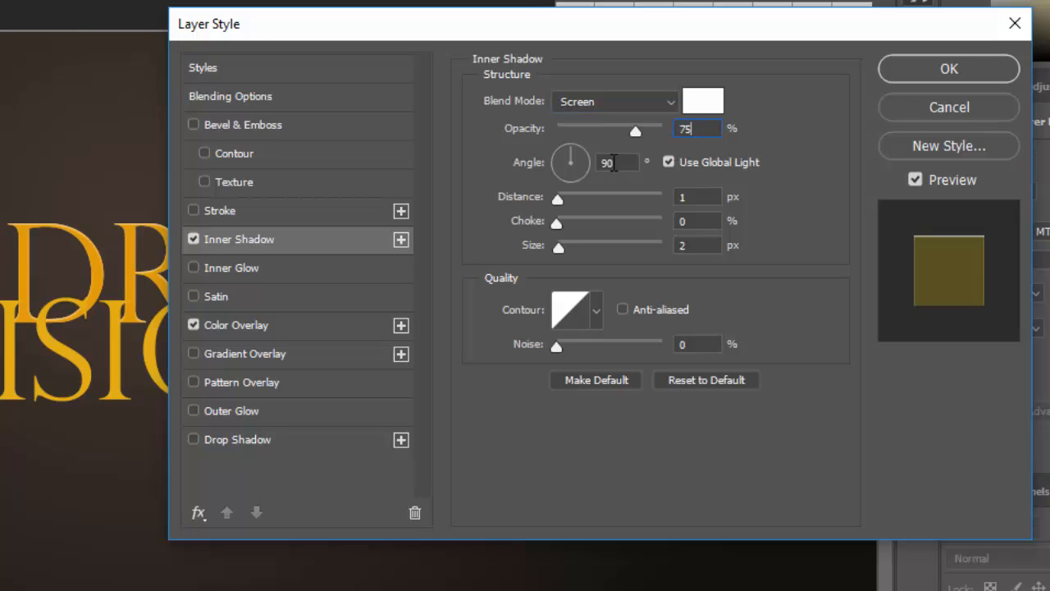
pyautogui.moveTo(613, 163); pyautogui.dragTo(594, 164)
pyautogui.write('120')
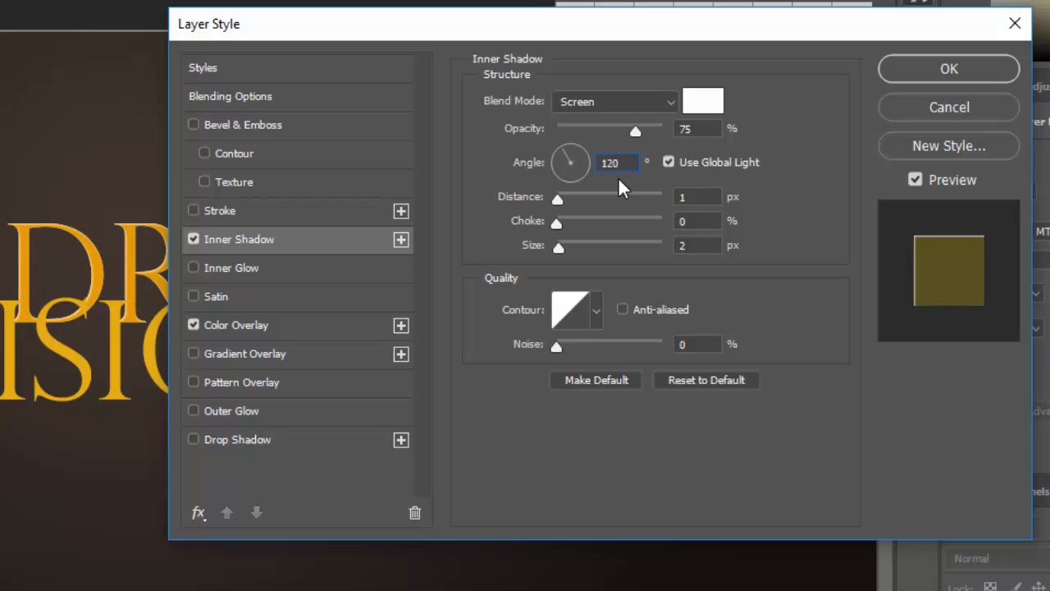
pyautogui.doubleClick(713, 190)
pyautogui.write('0')
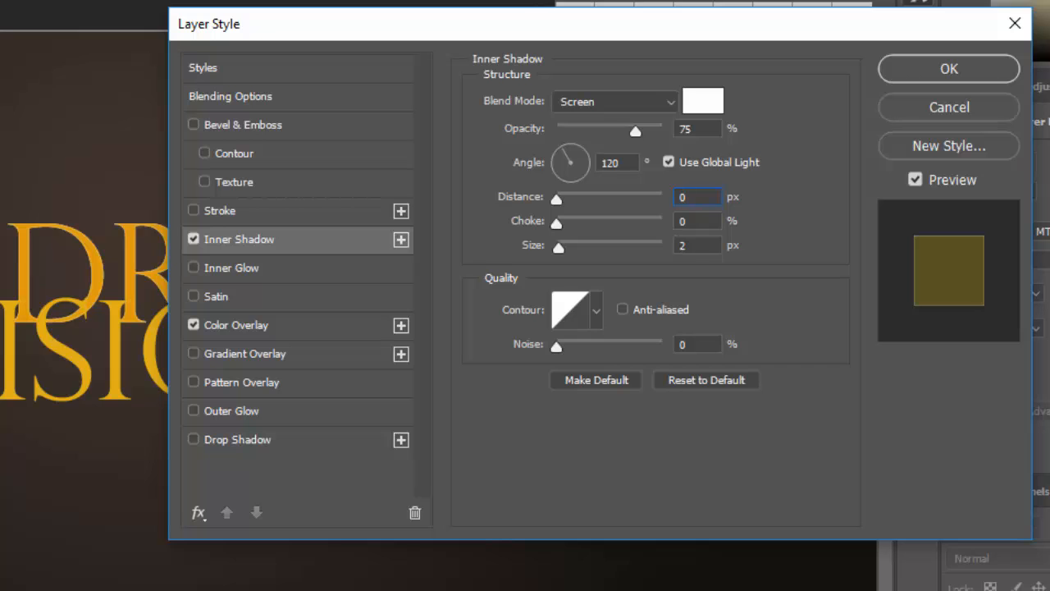
pyautogui.press('Return')
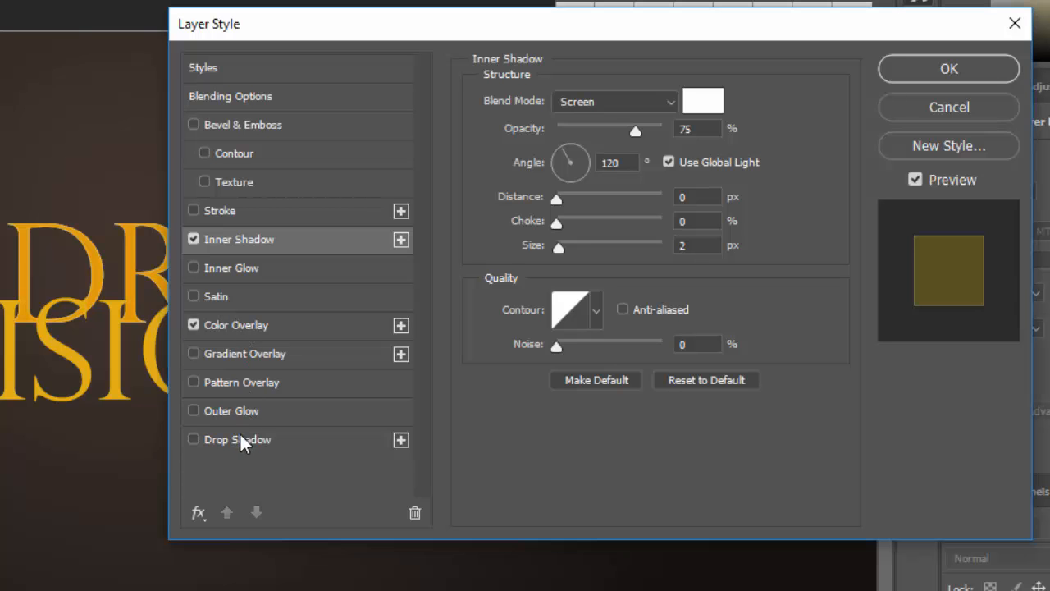
# Enable a Drop Shadow on the Hundred layer with 75% opacity and a size of 3 px
pyautogui.click(193, 439)
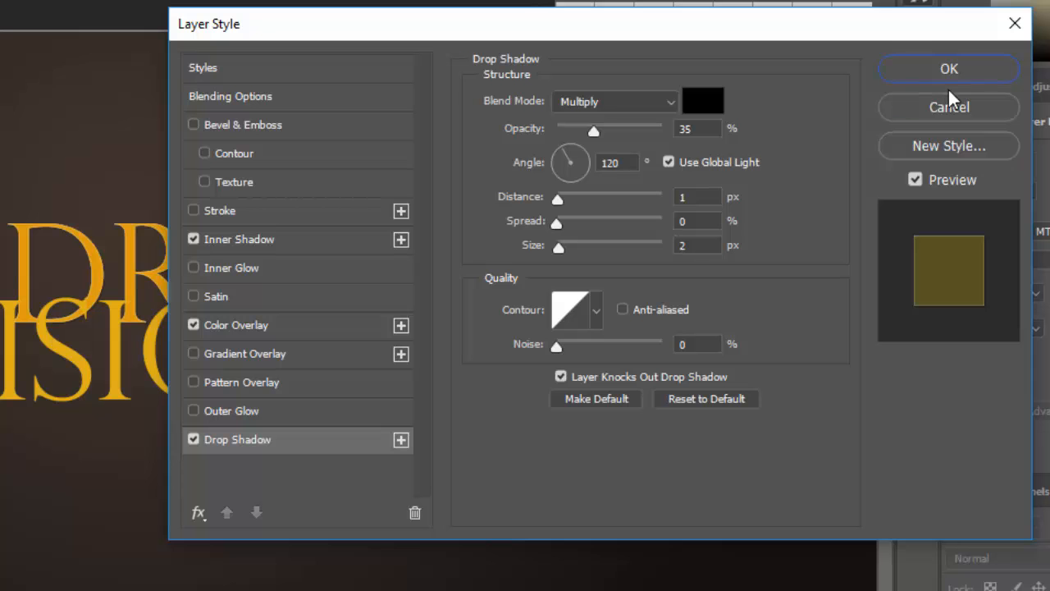
pyautogui.click(948, 66)
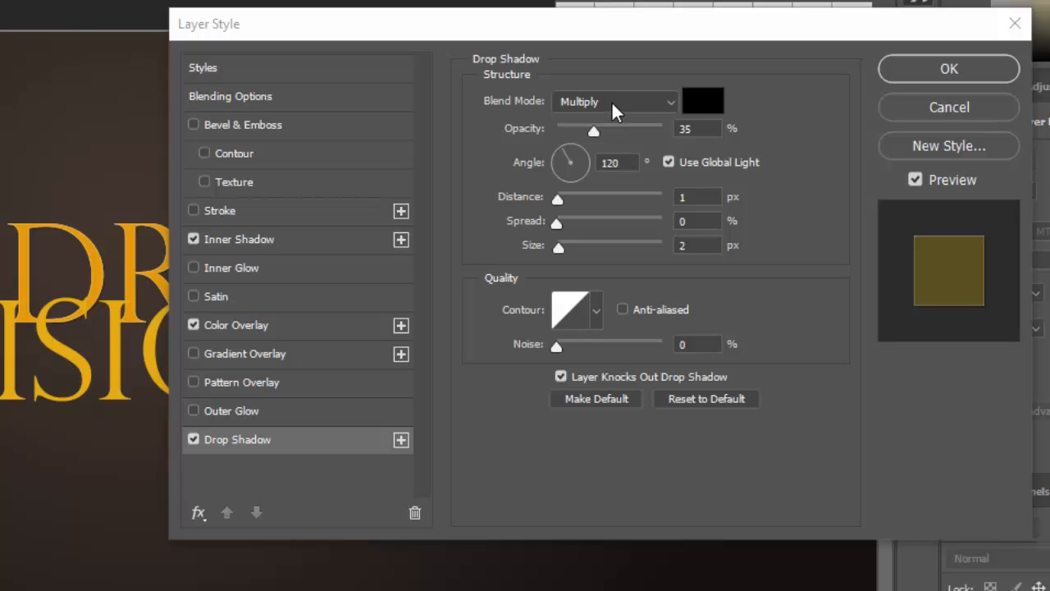
pyautogui.doubleClick(694, 127)
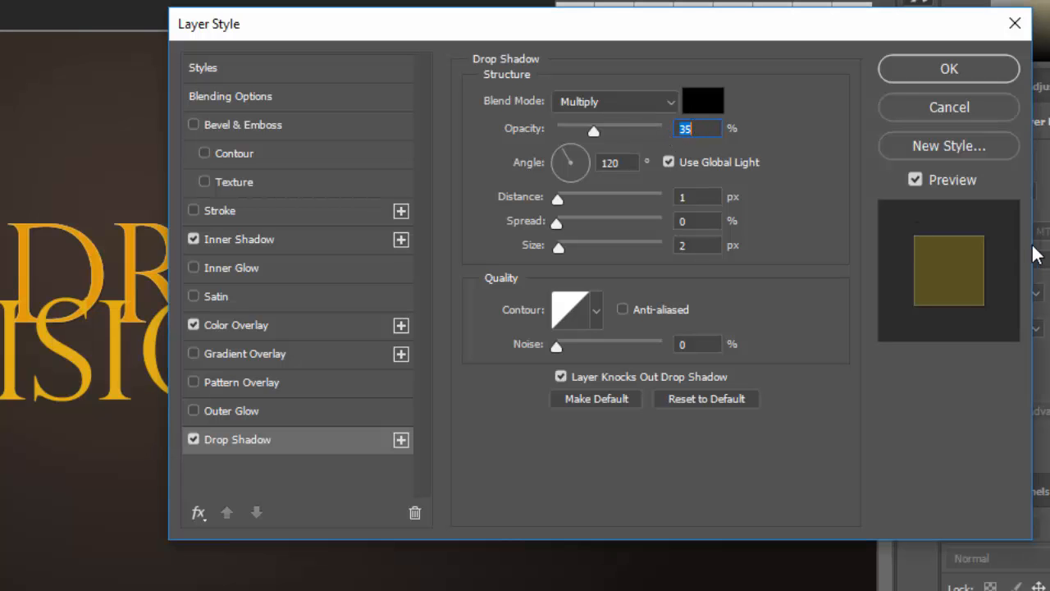
pyautogui.write('75')
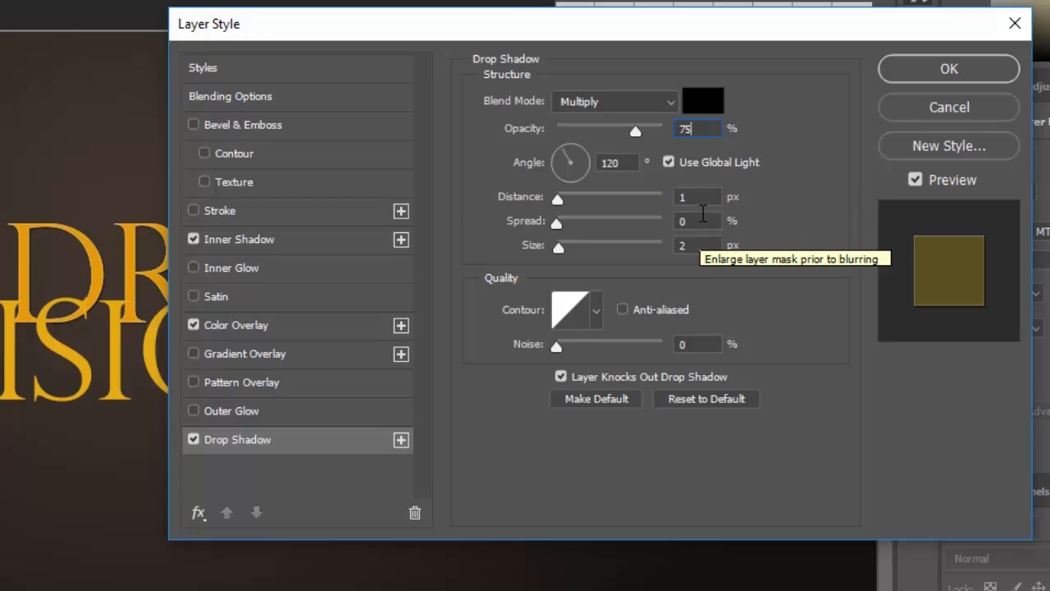
pyautogui.click(689, 245)
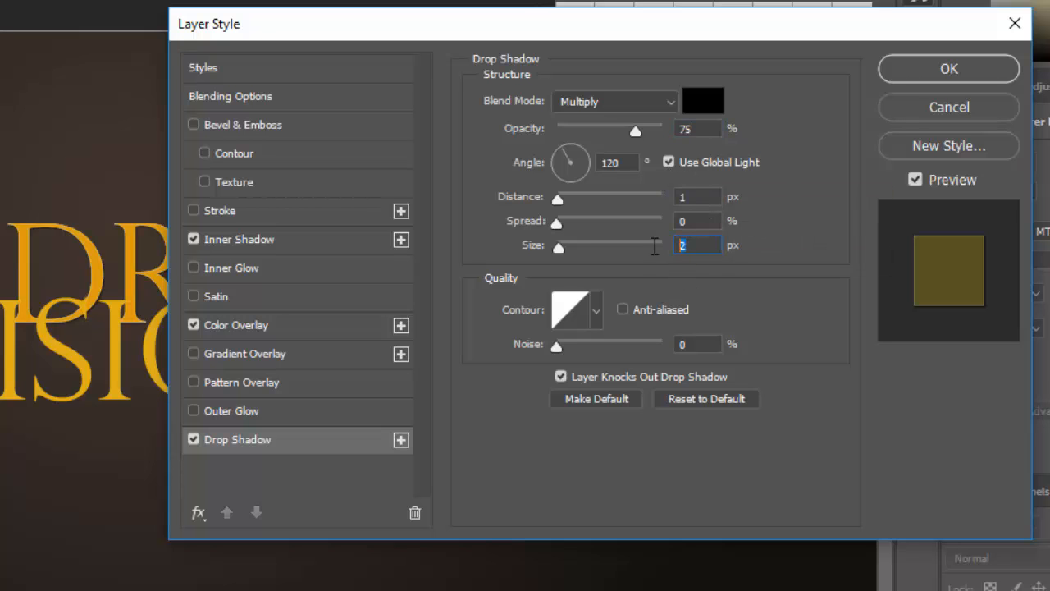
pyautogui.write('3')
# Add a Gradient Overlay to the Hundred layer using the Hard Light blend mode
pyautogui.click(188, 351)
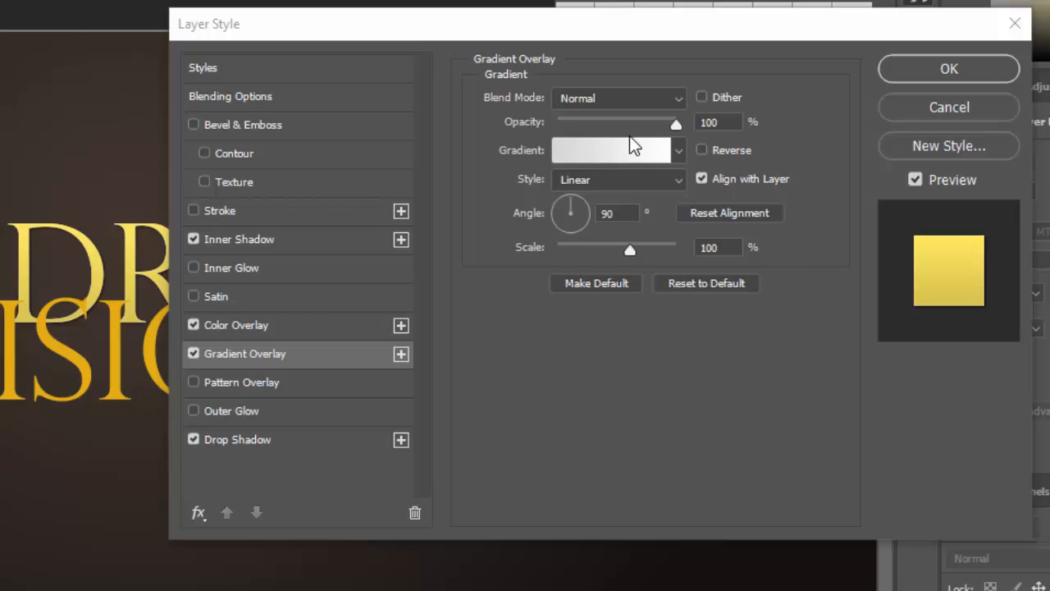
pyautogui.click(675, 93)
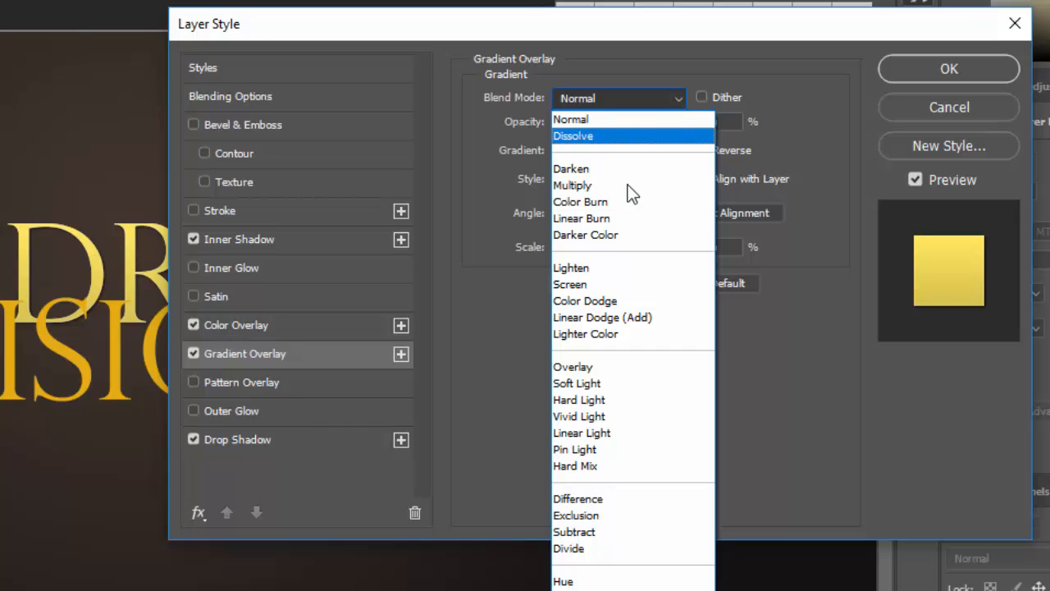
pyautogui.click(608, 410)
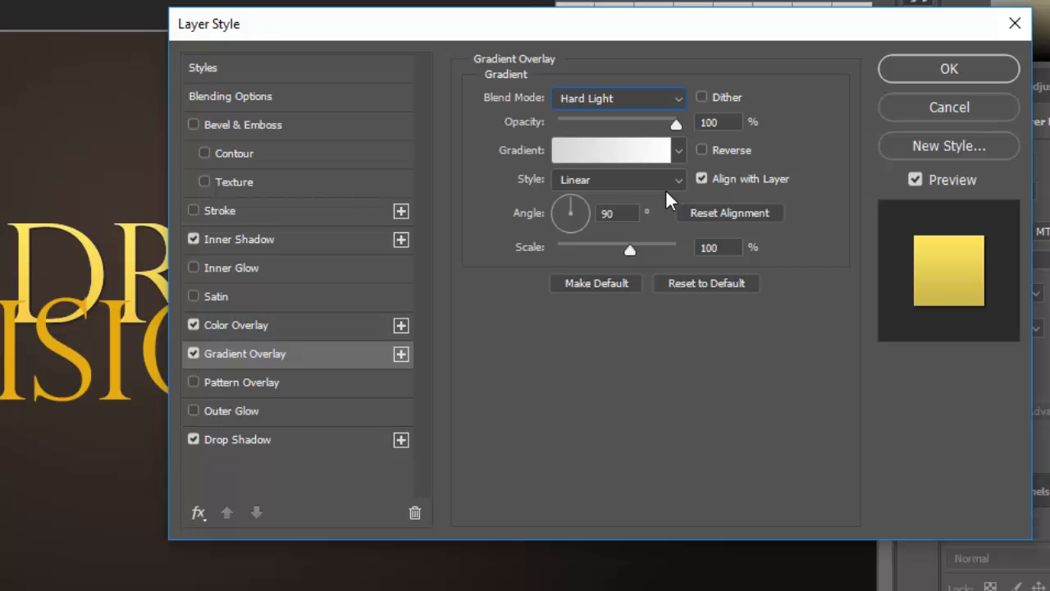
# Edit the overlay gradient and set its starting color stop at 0% to #d0c492
pyautogui.click(574, 153)
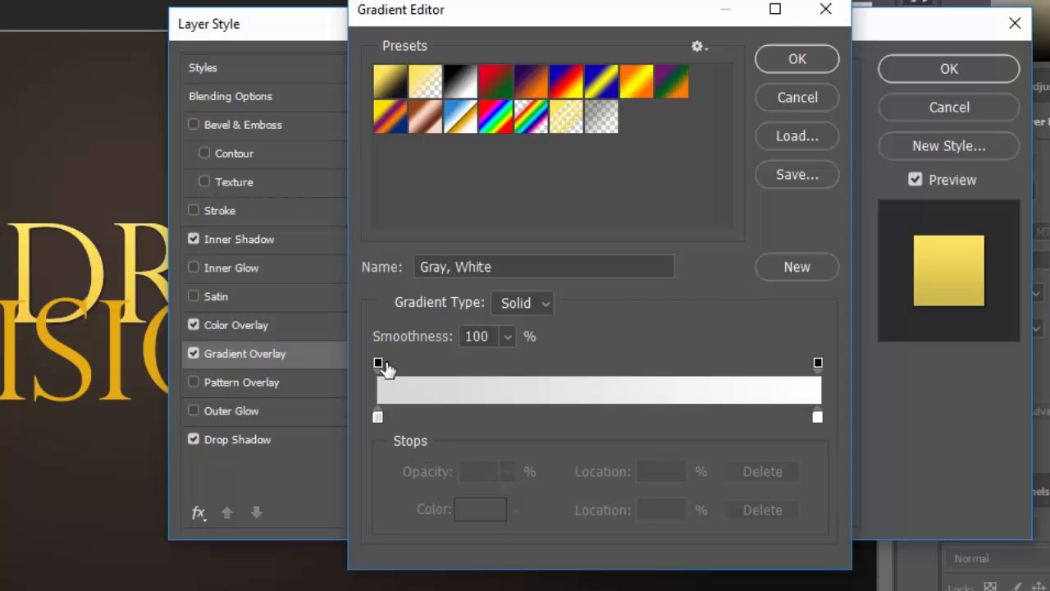
pyautogui.click(376, 418)
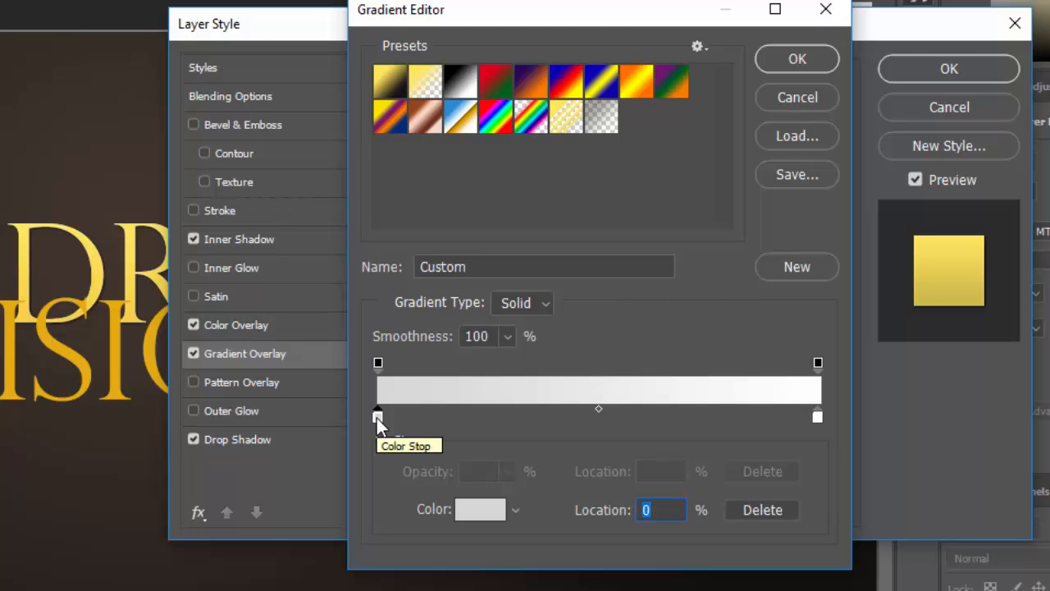
pyautogui.click(481, 511)
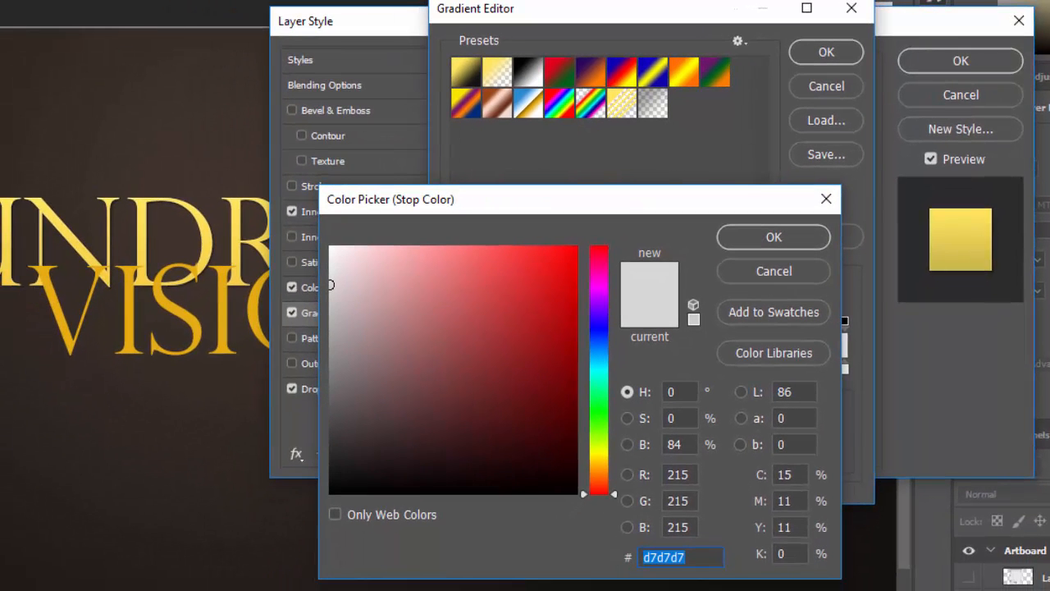
pyautogui.write('d0c492')
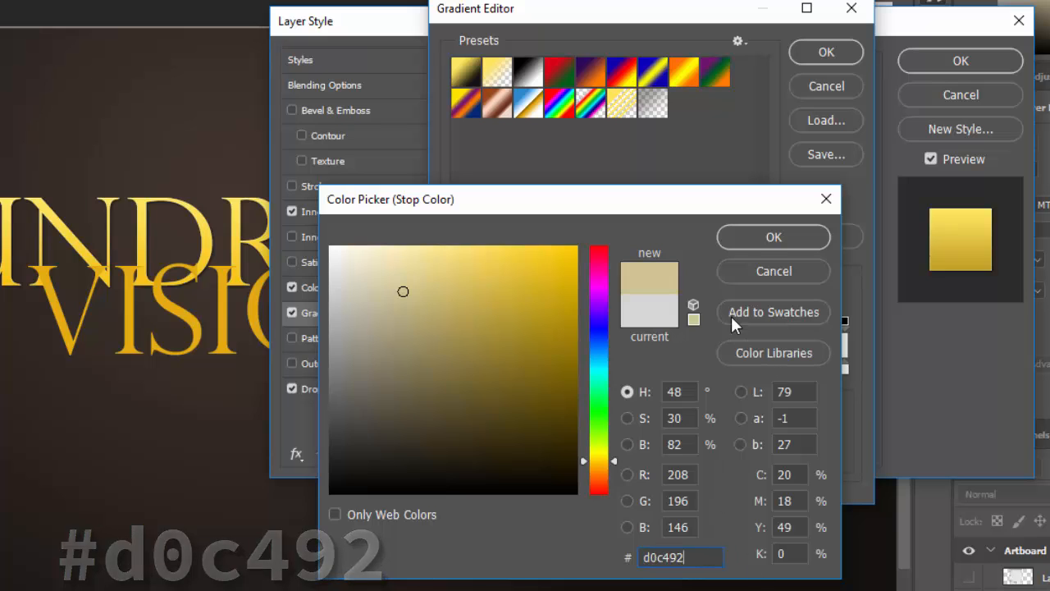
pyautogui.click(771, 238)
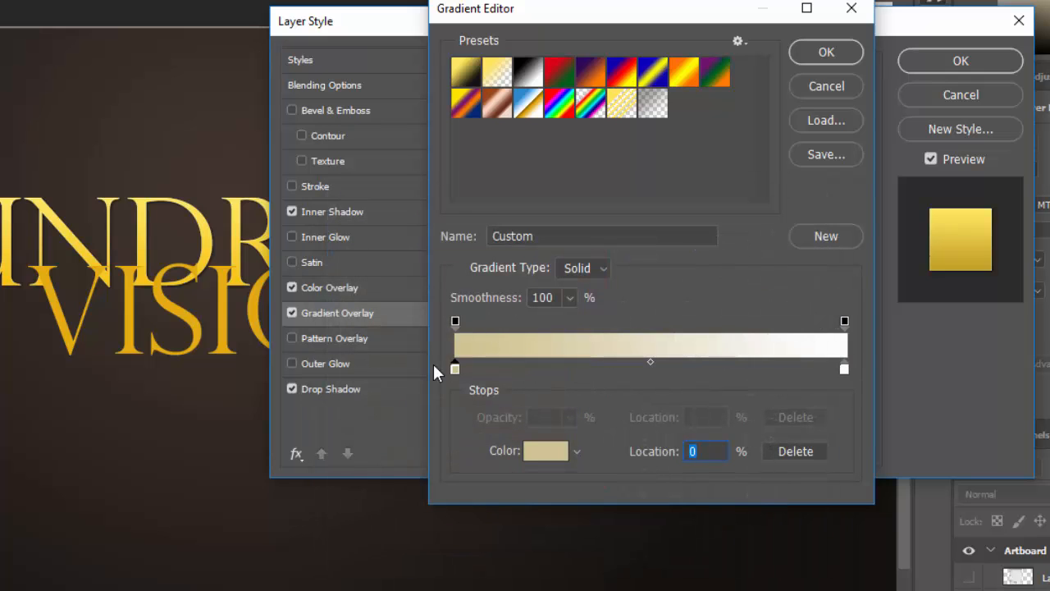
# Add a near-white color stop, #fcfcfc, to the gradient at about 11%
pyautogui.click(496, 369)
pyautogui.click(548, 451)
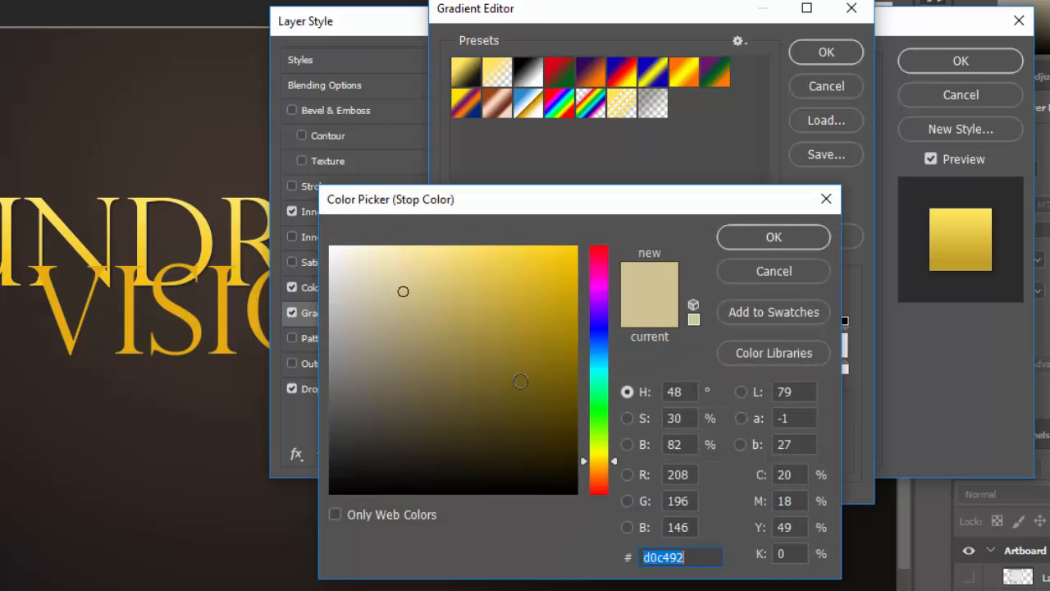
pyautogui.click(333, 252)
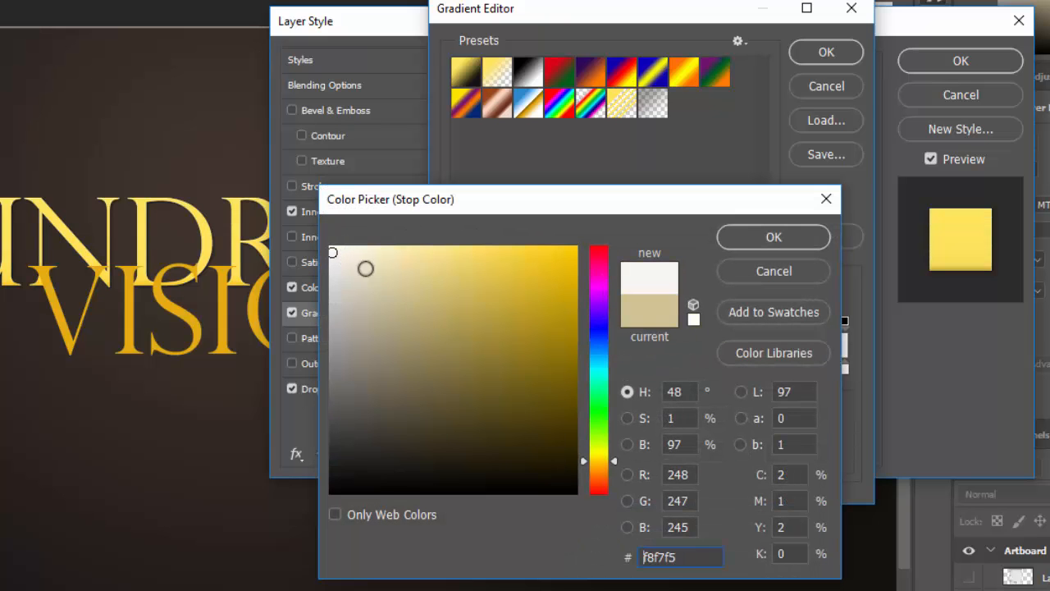
pyautogui.click(328, 249)
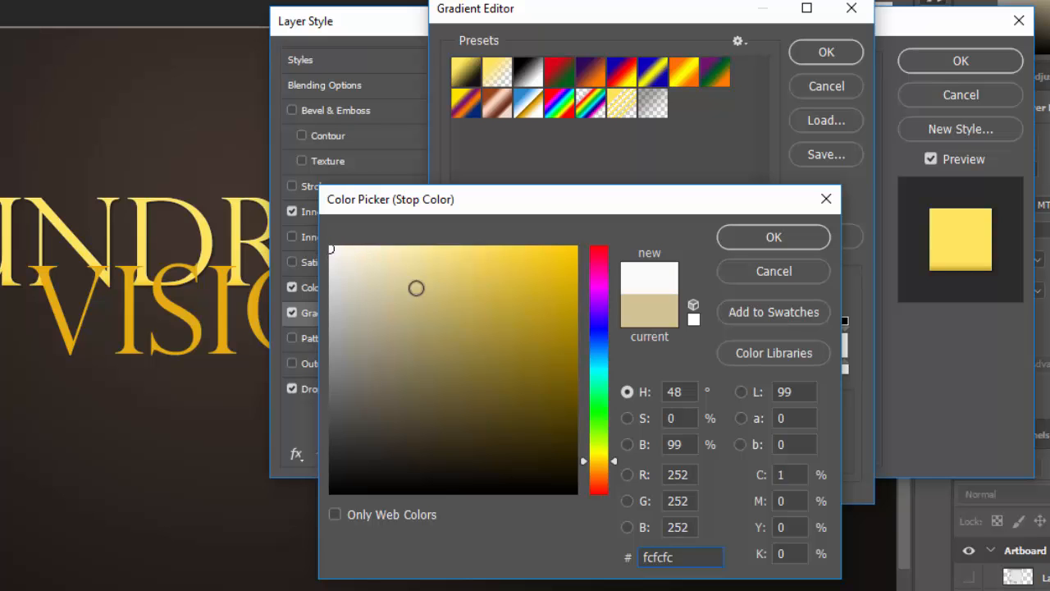
pyautogui.click(749, 237)
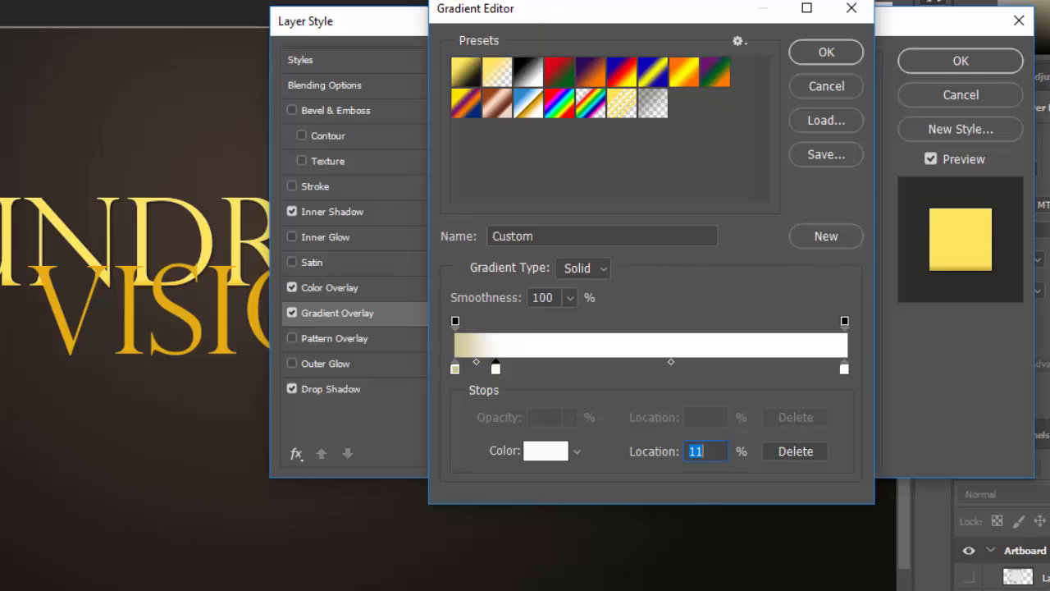
# Add another color stop to the gradient at about 68% with color #fac03a
pyautogui.moveTo(733, 374); pyautogui.dragTo(722, 369)
pyautogui.click(533, 452)
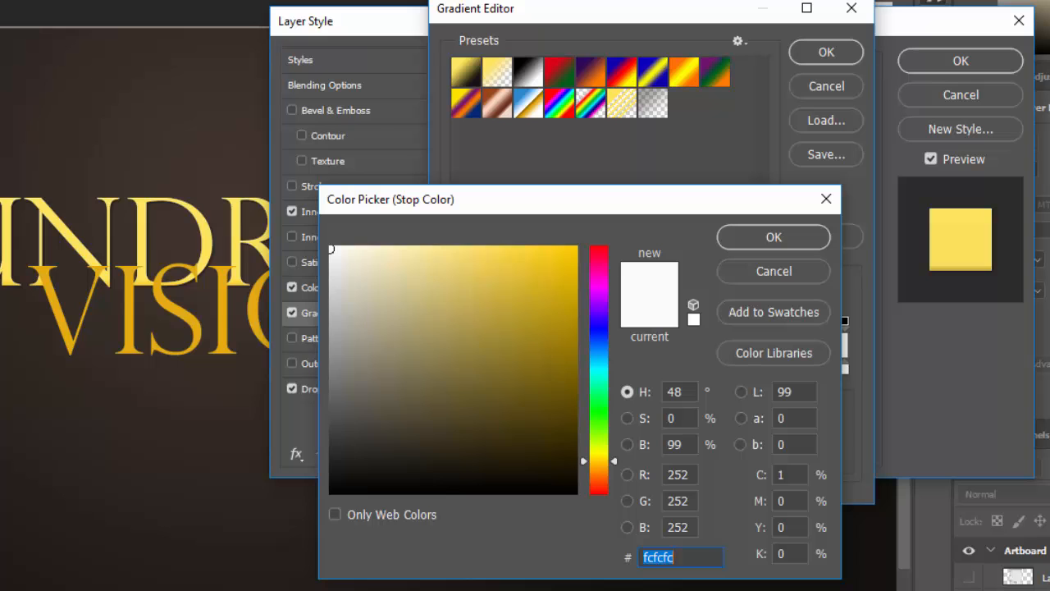
pyautogui.write('fac03a')
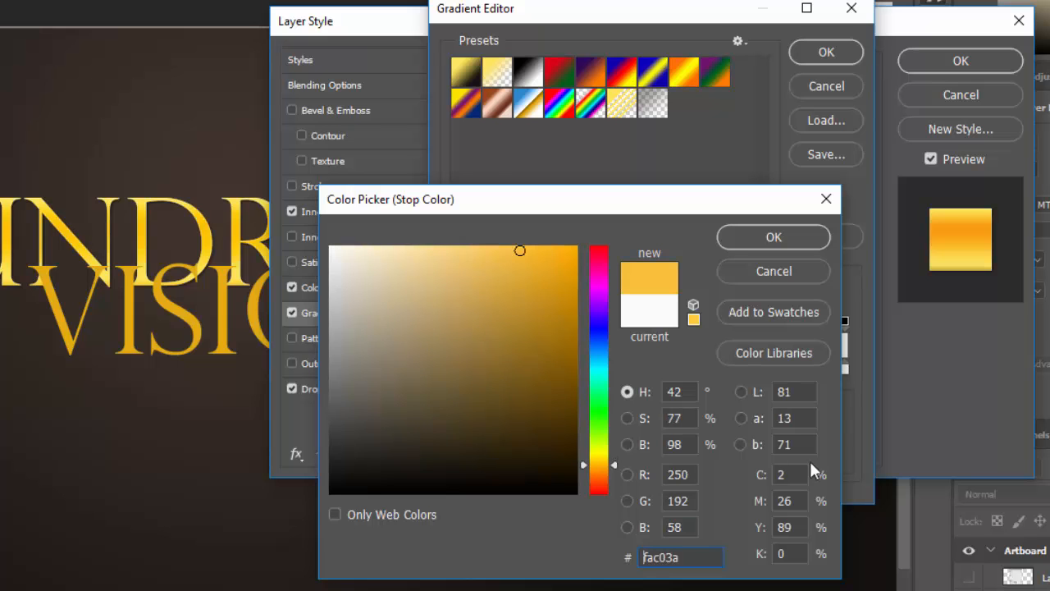
pyautogui.doubleClick(671, 559)
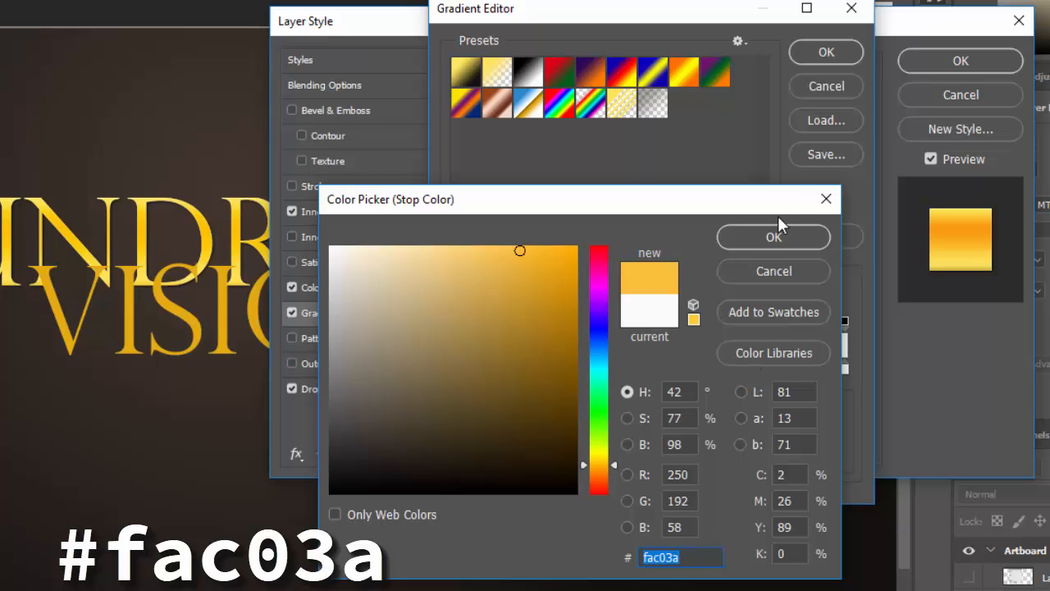
pyautogui.click(789, 236)
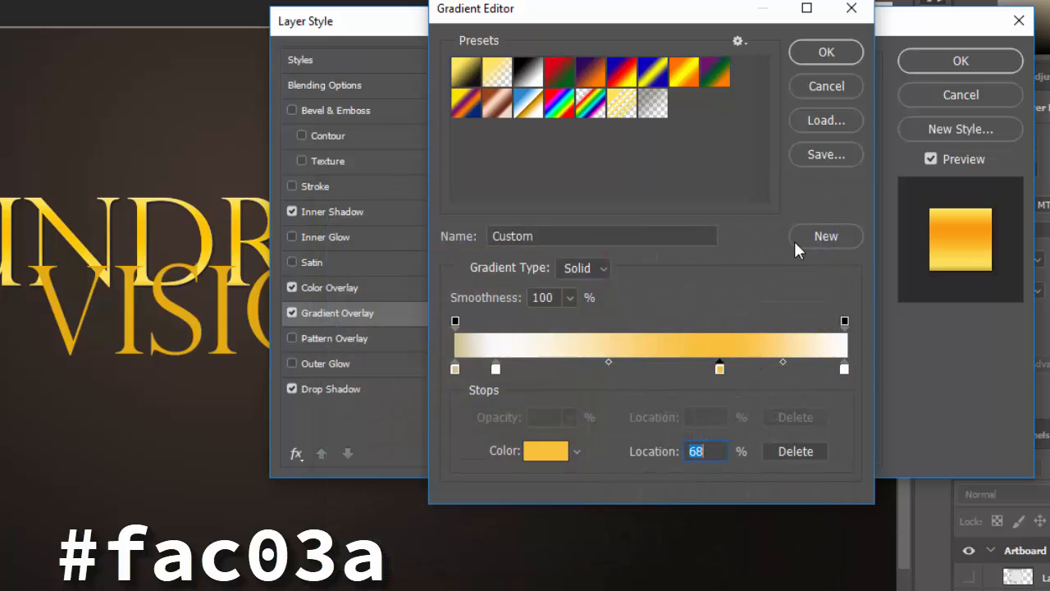
# Set the gradient's end color stop at 100% to #a77c00 and accept the edited gradient
pyautogui.click(845, 370)
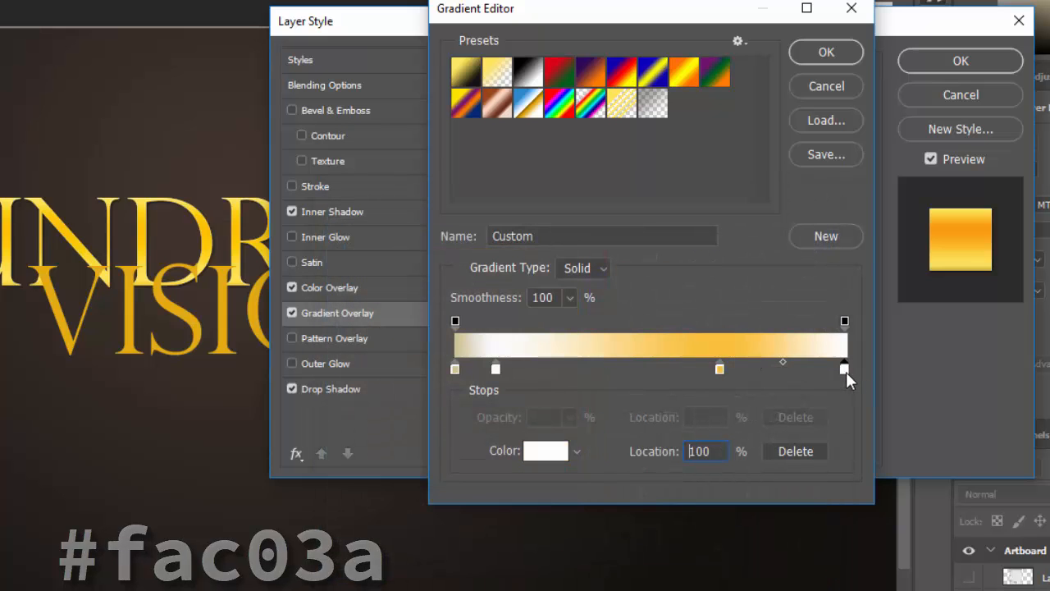
pyautogui.click(559, 450)
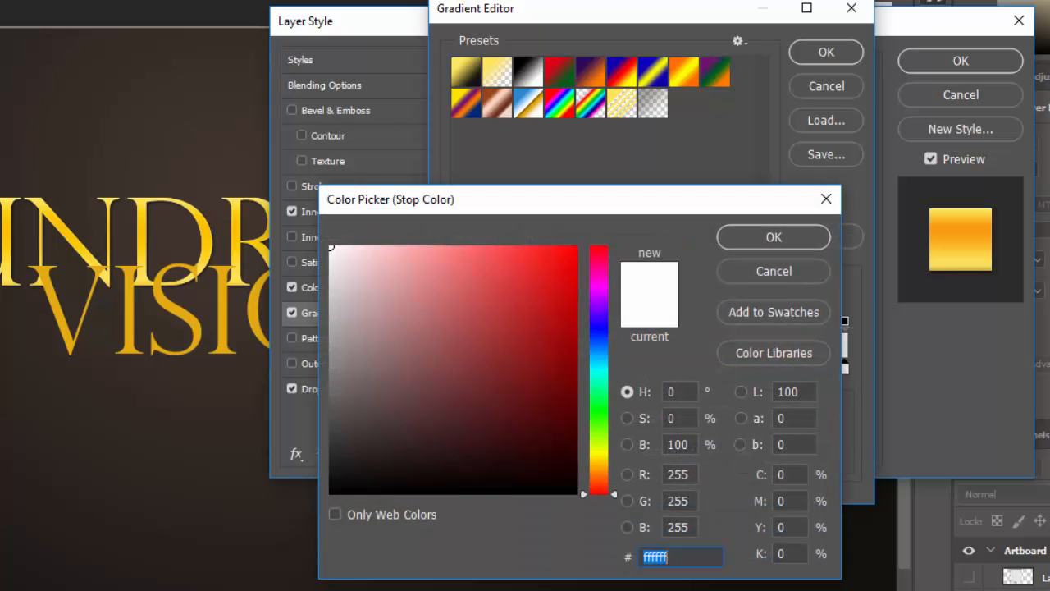
pyautogui.write('a77c00')
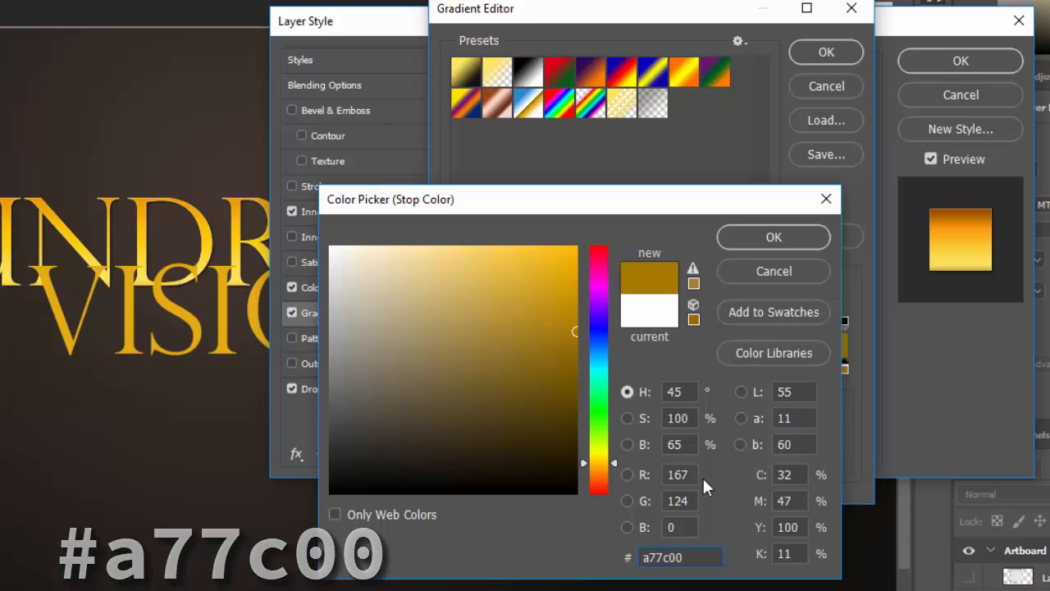
pyautogui.click(778, 235)
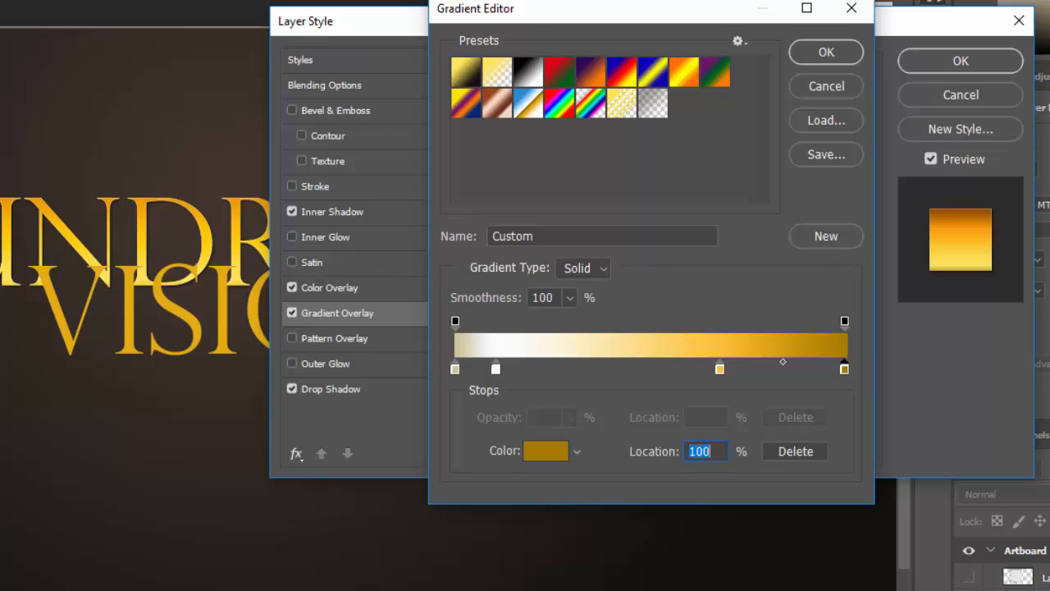
pyautogui.click(826, 53)
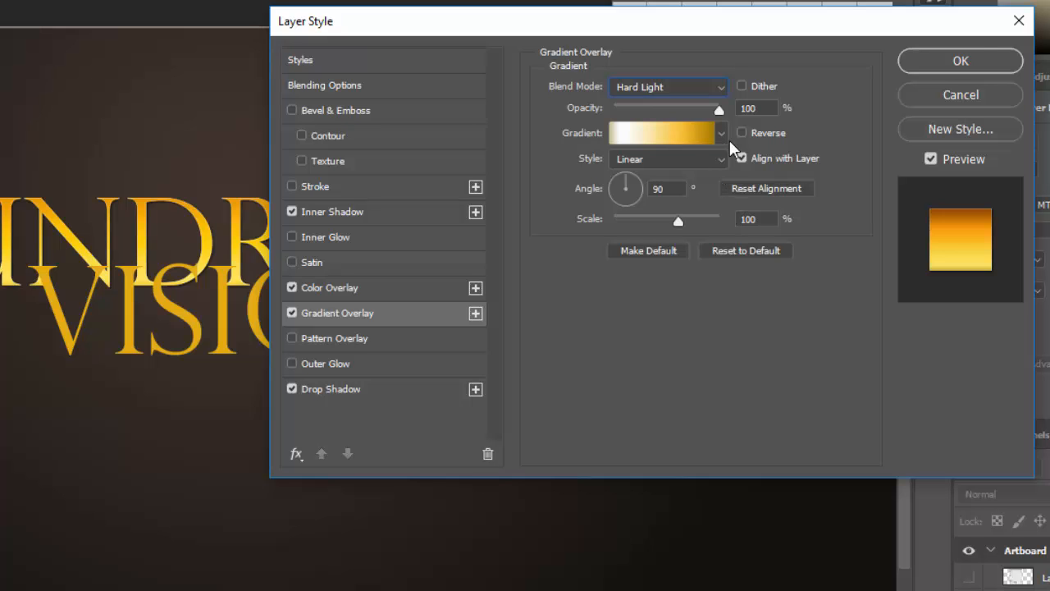
# Reposition the gradient's near-white stop to 27% and the orange stop to 74%, and apply the layer style
pyautogui.click(626, 141)
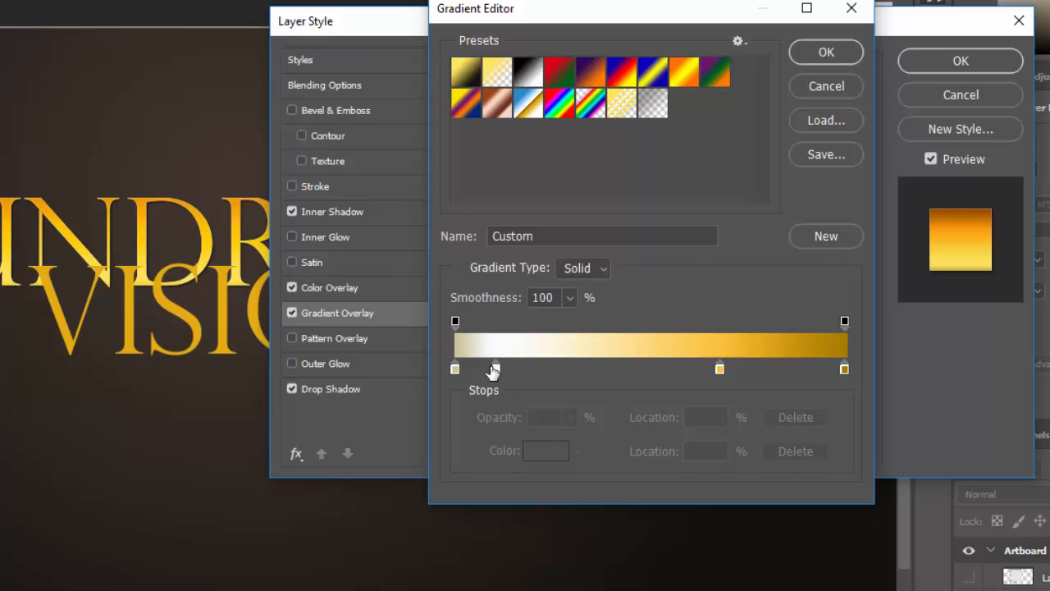
pyautogui.moveTo(493, 371); pyautogui.dragTo(560, 372)
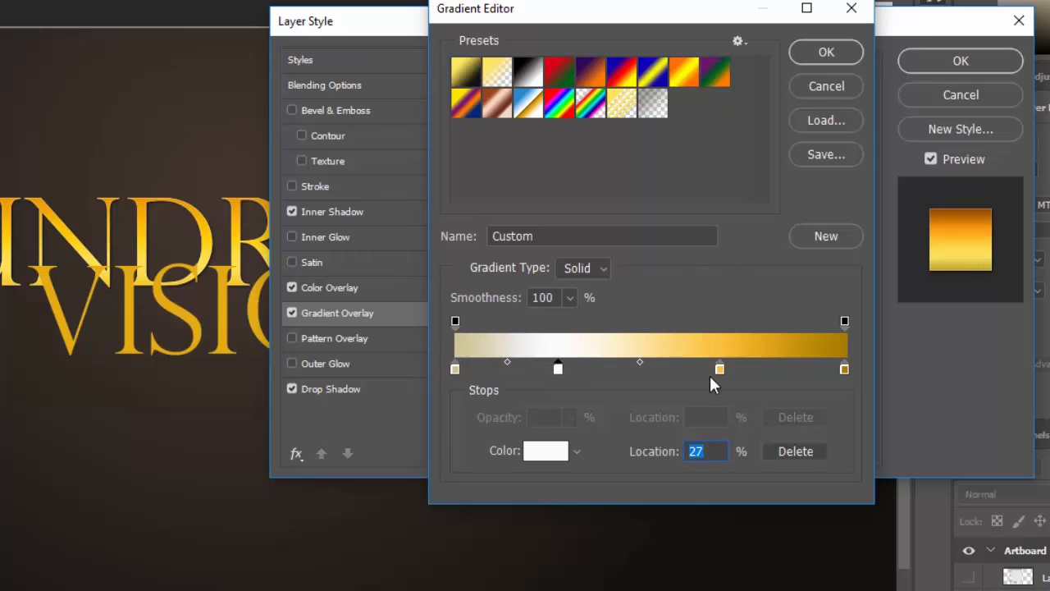
pyautogui.moveTo(720, 369); pyautogui.dragTo(745, 369)
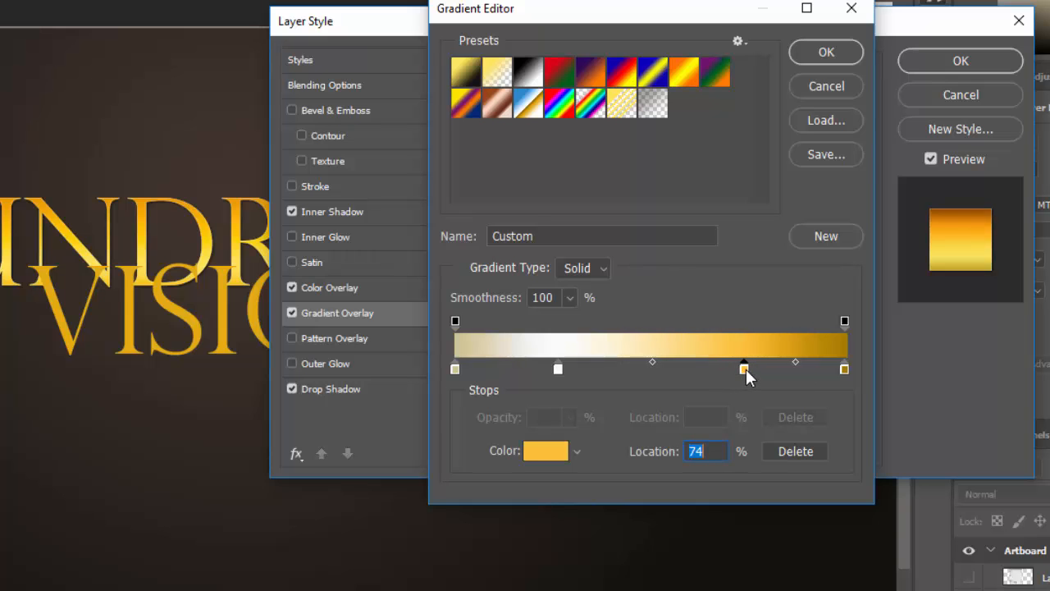
pyautogui.click(827, 52)
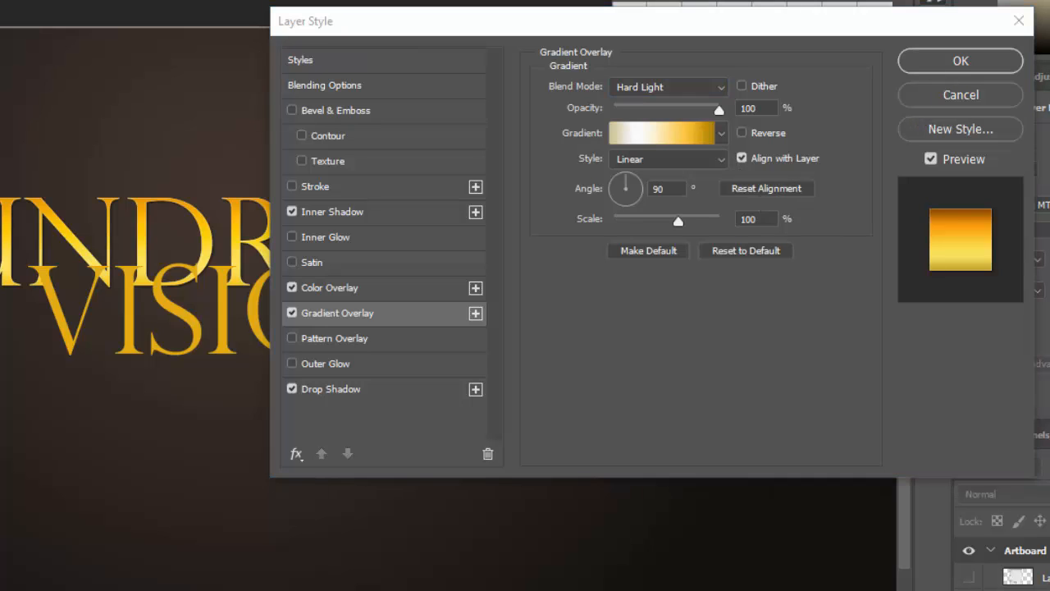
pyautogui.click(959, 59)
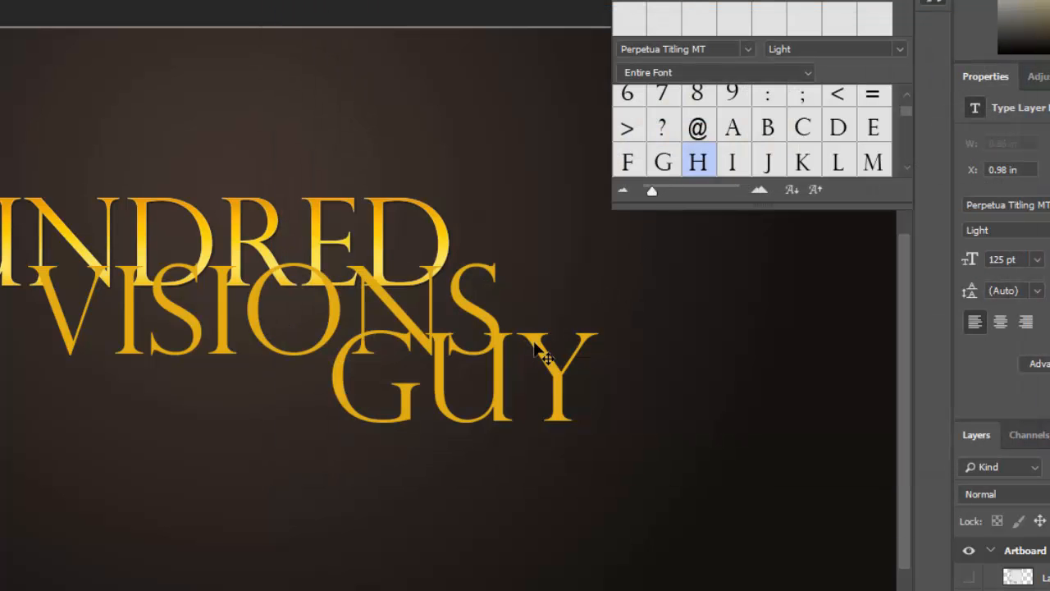
# Add a Stroke to the Hundred text's layer style with 85% opacity and color #fec955
pyautogui.hotkey('ctrl', 'Tab')
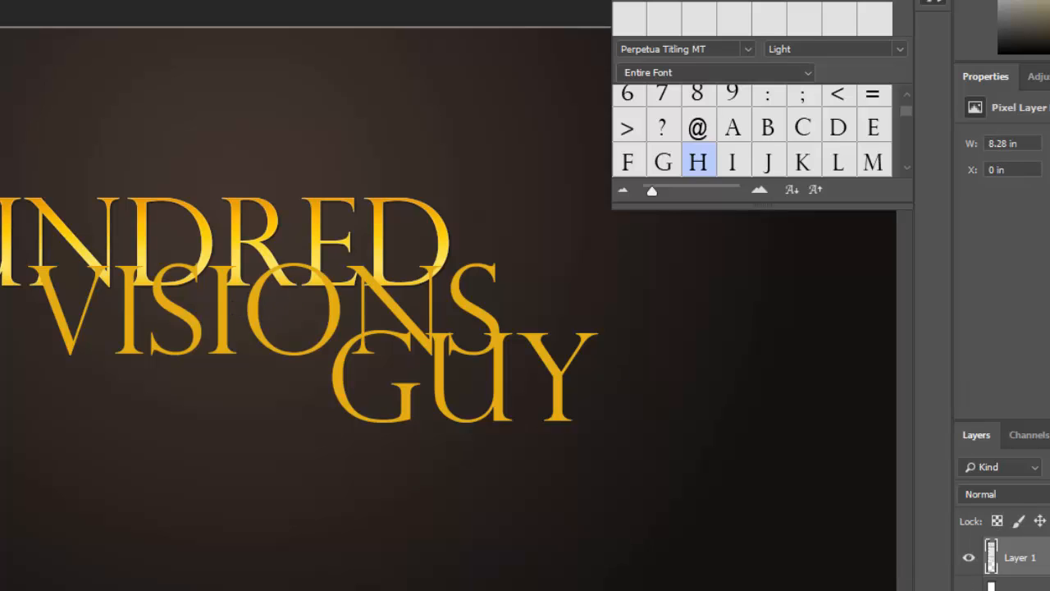
pyautogui.click(606, 546)
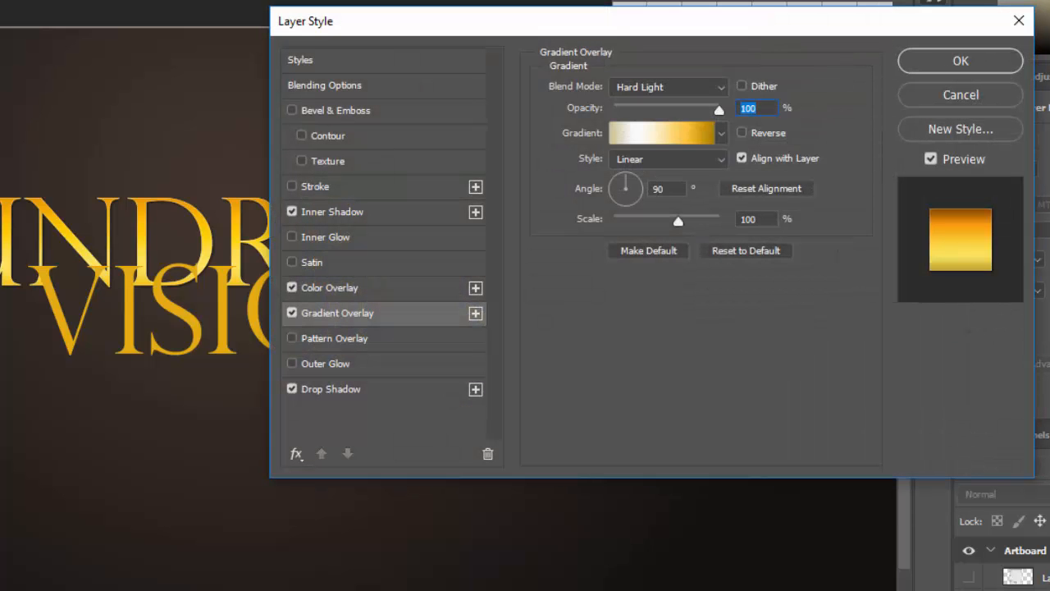
pyautogui.click(293, 184)
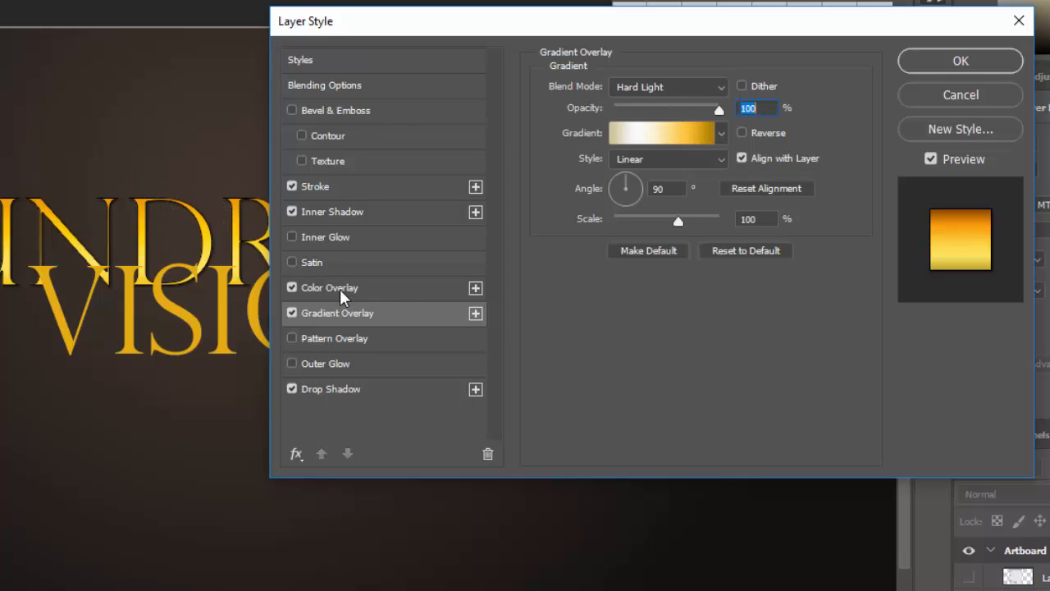
pyautogui.click(293, 186)
pyautogui.click(291, 186)
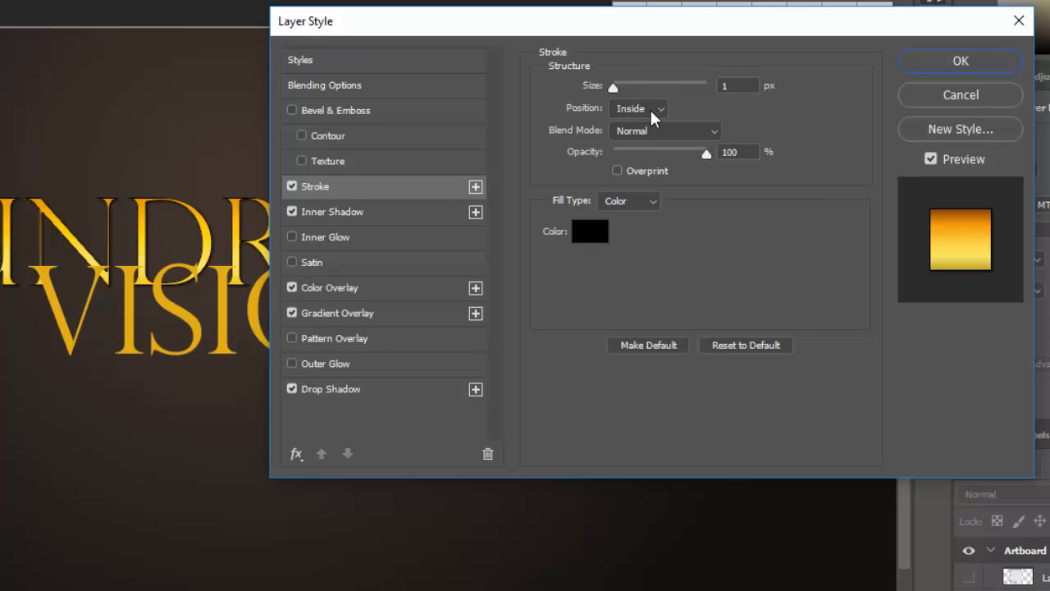
pyautogui.click(734, 152)
pyautogui.write('85')
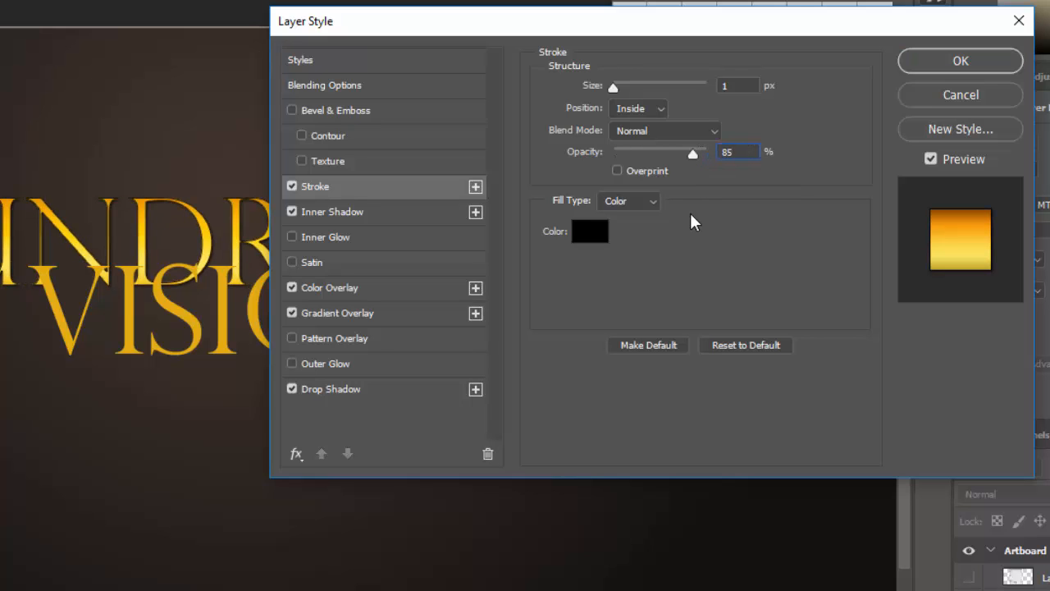
pyautogui.click(590, 233)
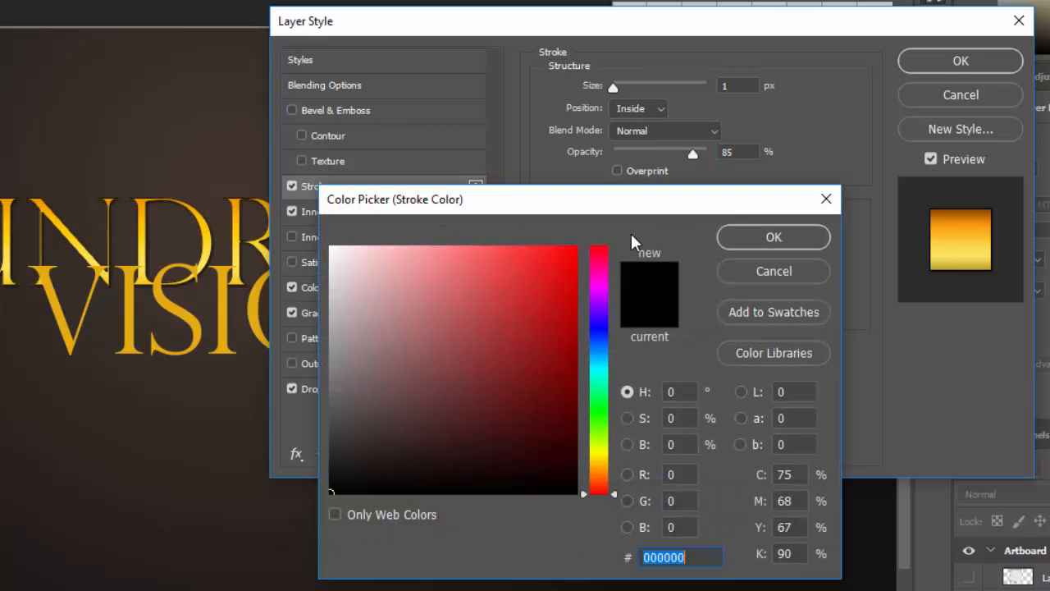
pyautogui.write('fec955')
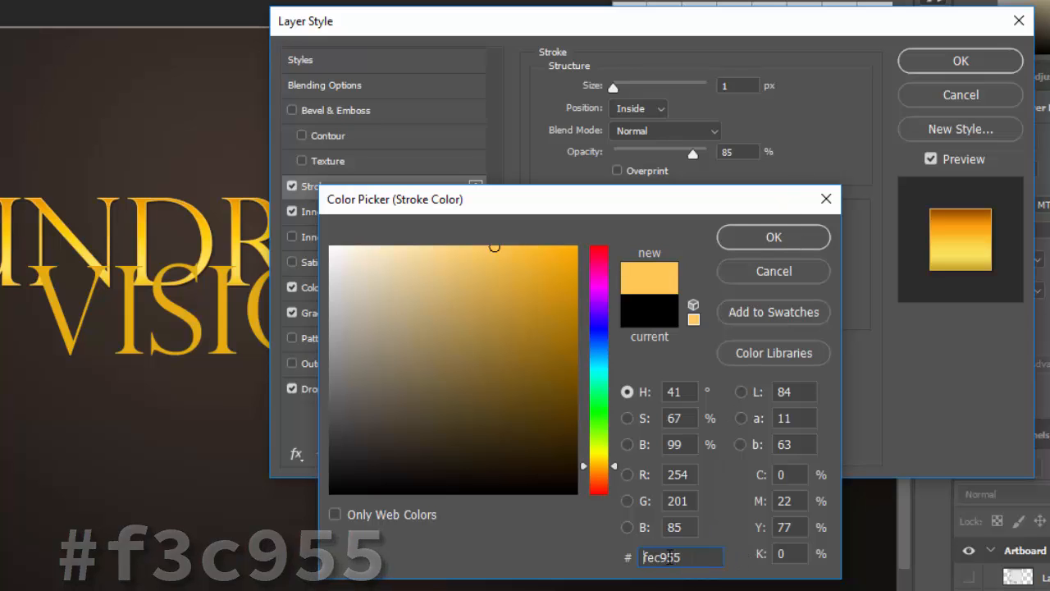
pyautogui.click(757, 242)
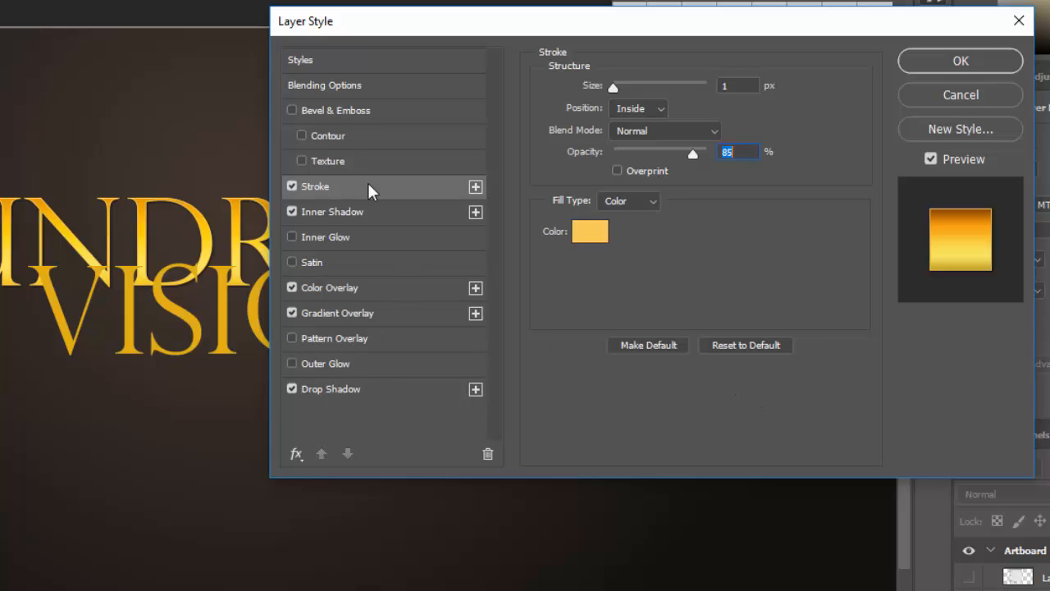
# Enable Bevel & Emboss on the Hundred text with Chisel Hard technique, 351% depth, Down direction and 16 px size
pyautogui.click(359, 107)
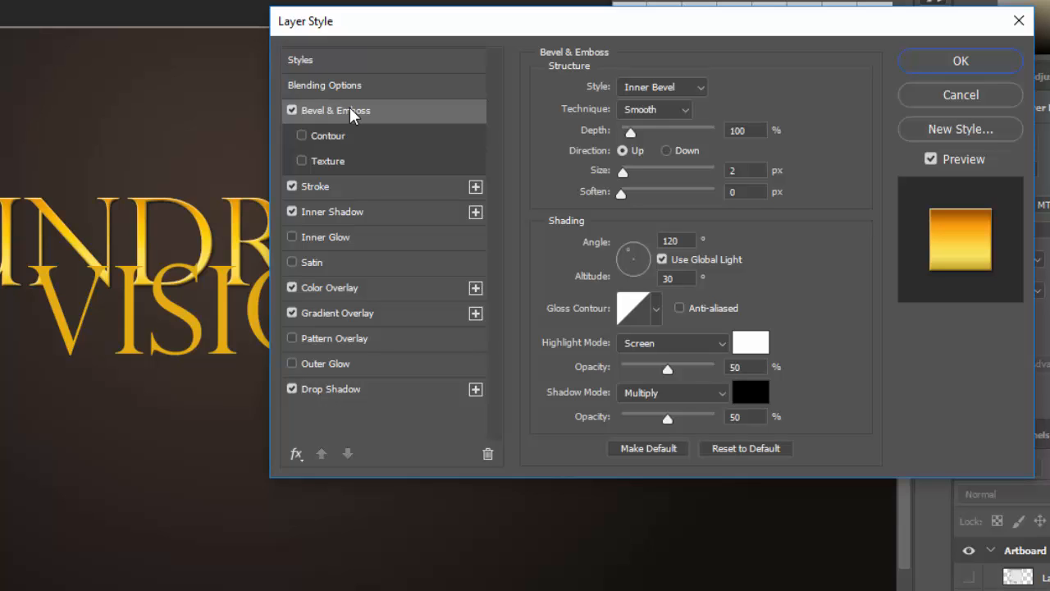
pyautogui.click(678, 109)
pyautogui.click(676, 143)
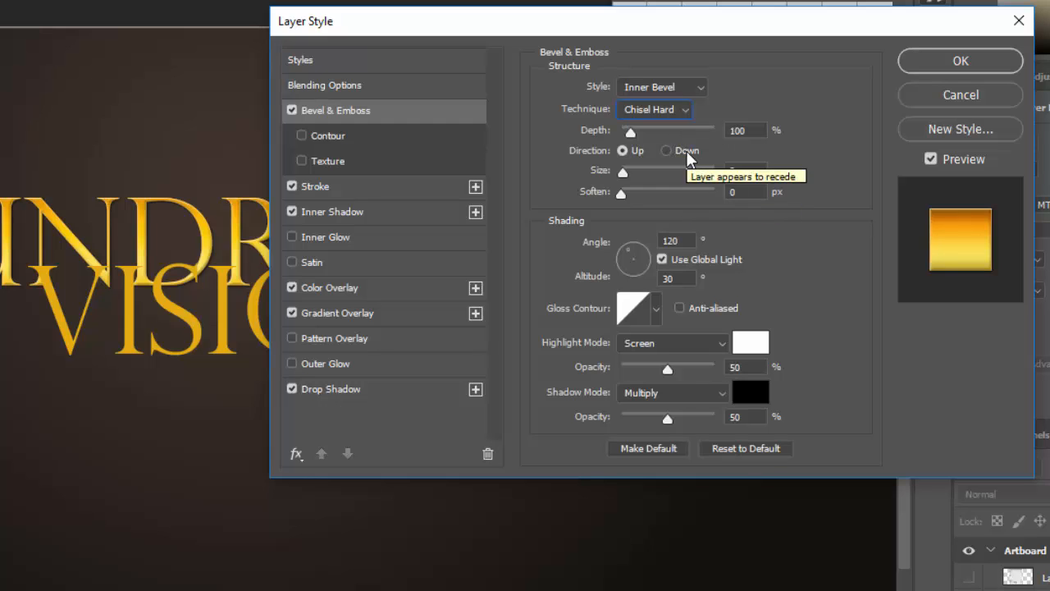
pyautogui.doubleClick(734, 129)
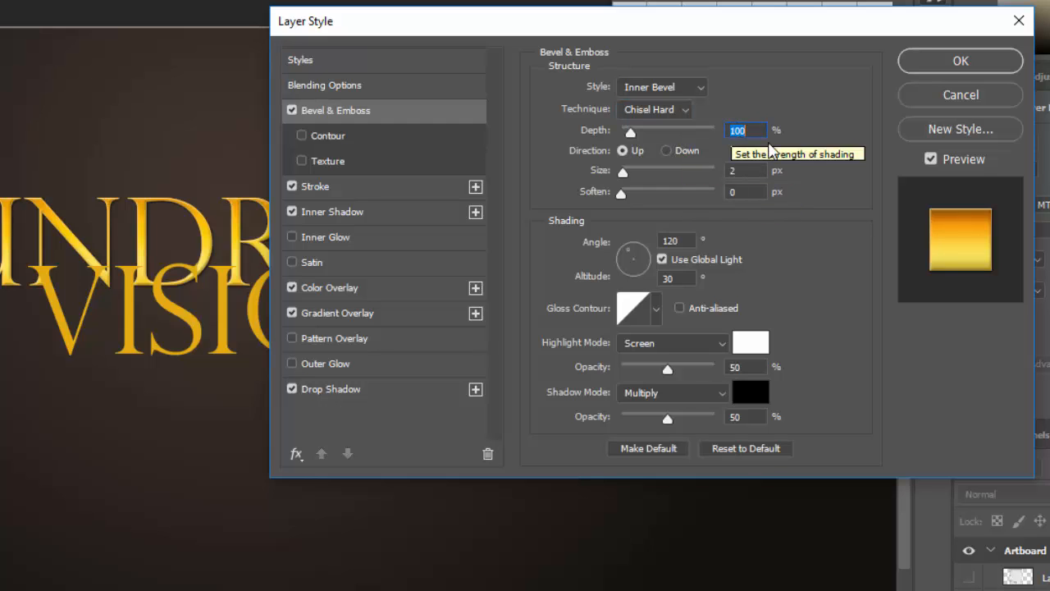
pyautogui.write('351')
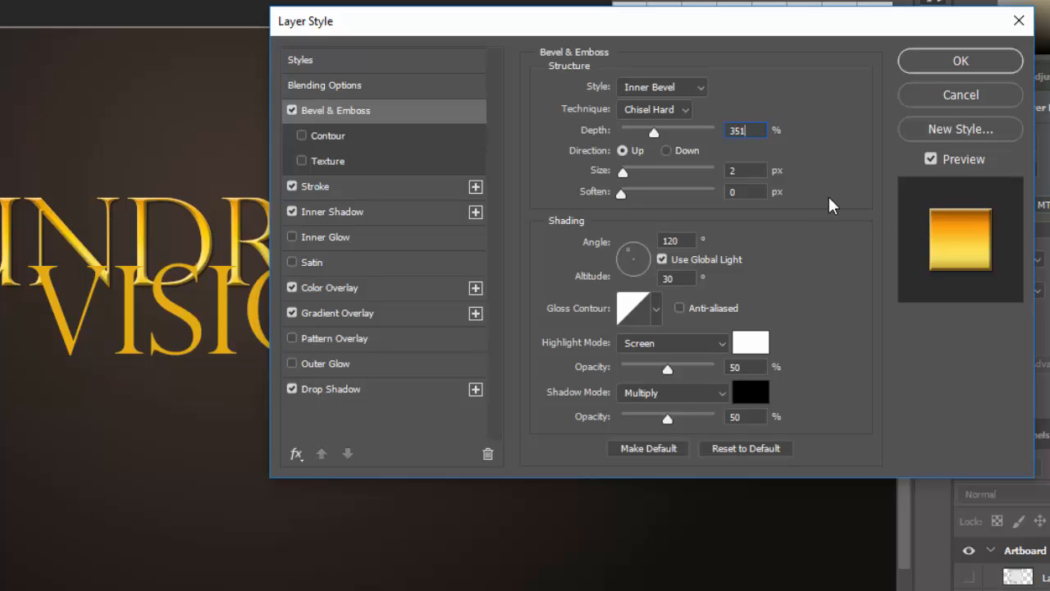
pyautogui.click(667, 151)
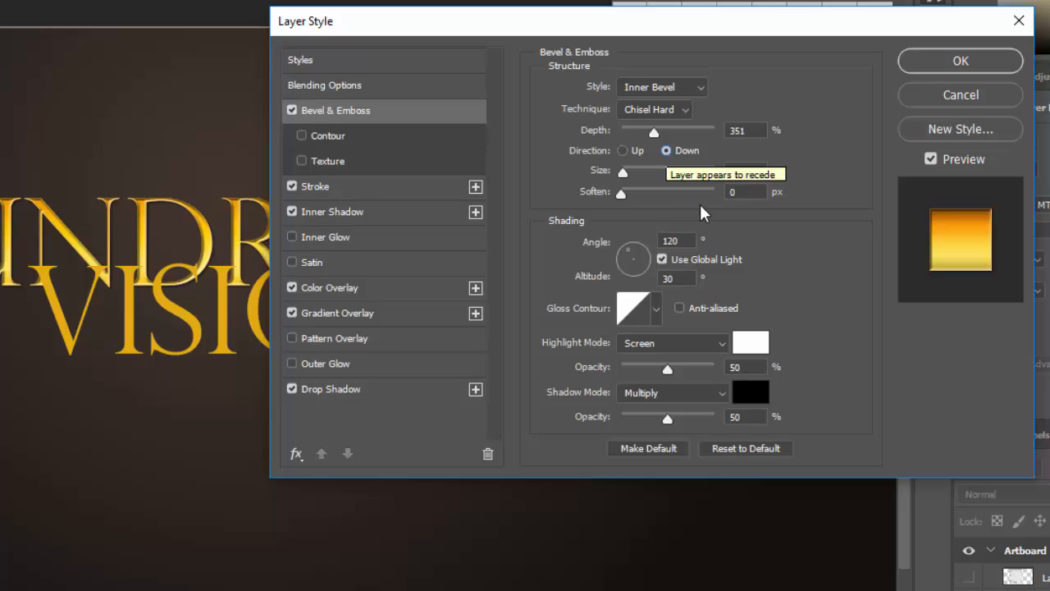
pyautogui.click(725, 170)
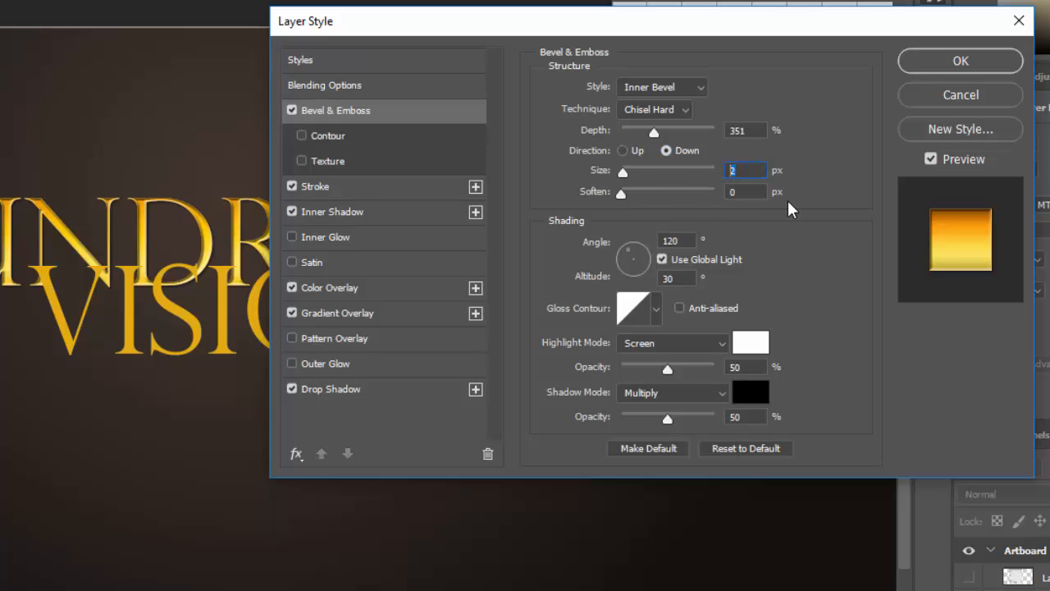
pyautogui.write('16')
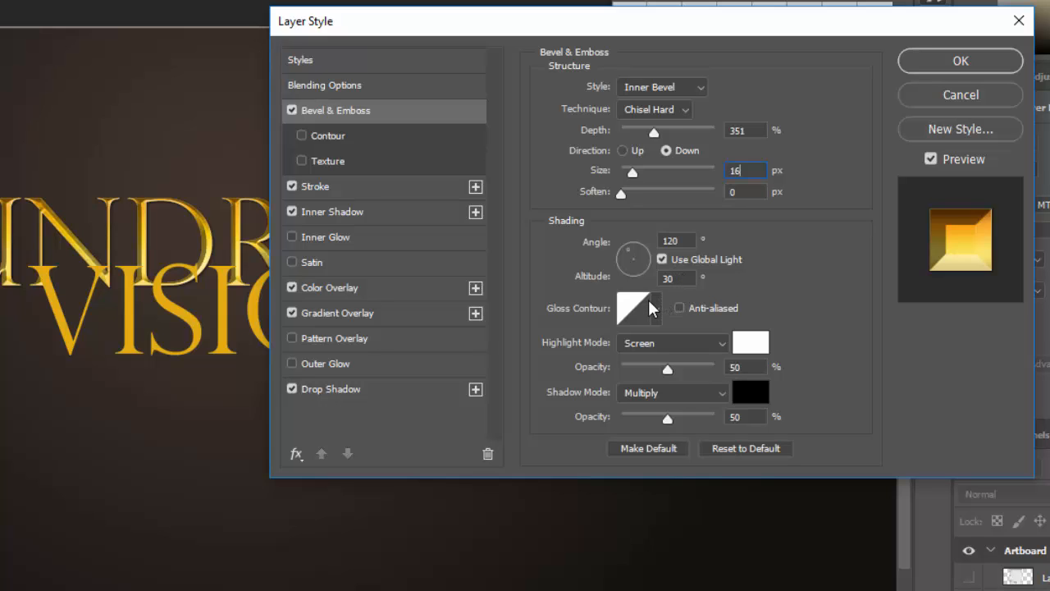
# Set the bevel's highlight mode to Hard Light with highlight color #ffbb4e
pyautogui.click(691, 345)
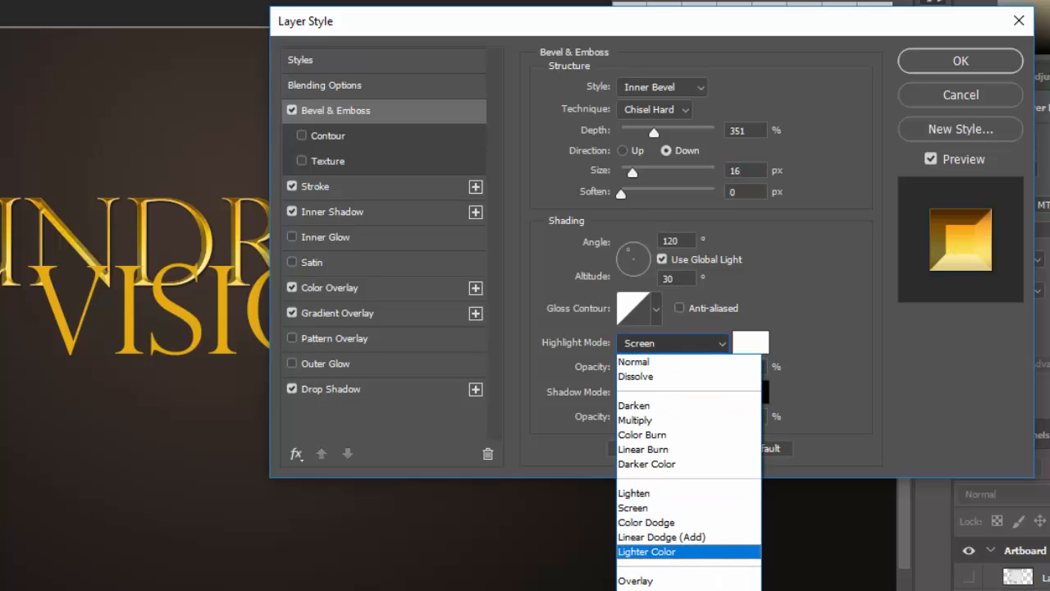
pyautogui.click(688, 590)
pyautogui.click(750, 343)
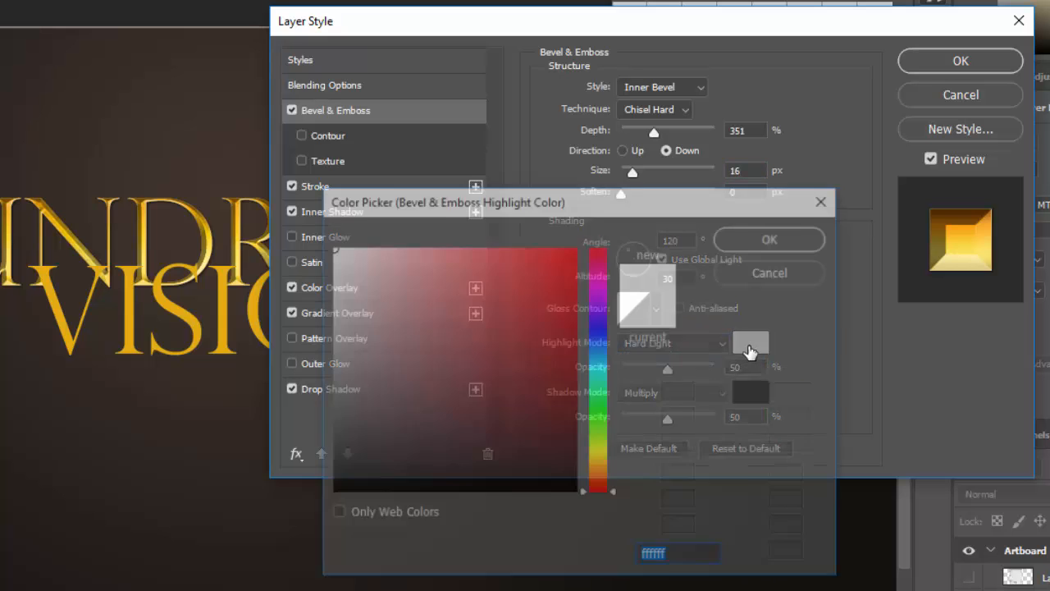
pyautogui.write('ffbb4e')
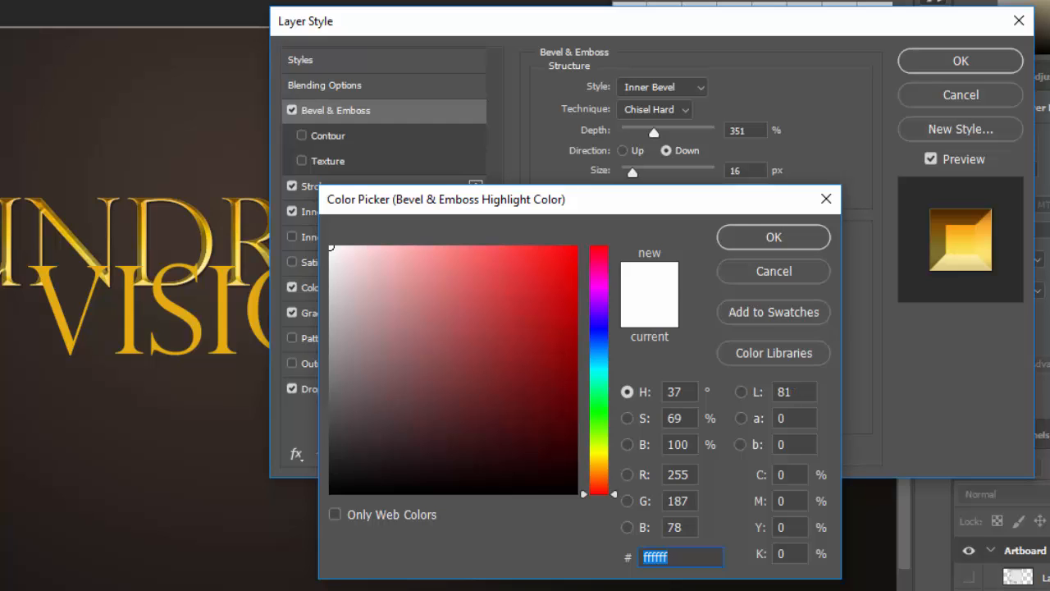
pyautogui.moveTo(680, 555); pyautogui.dragTo(619, 547)
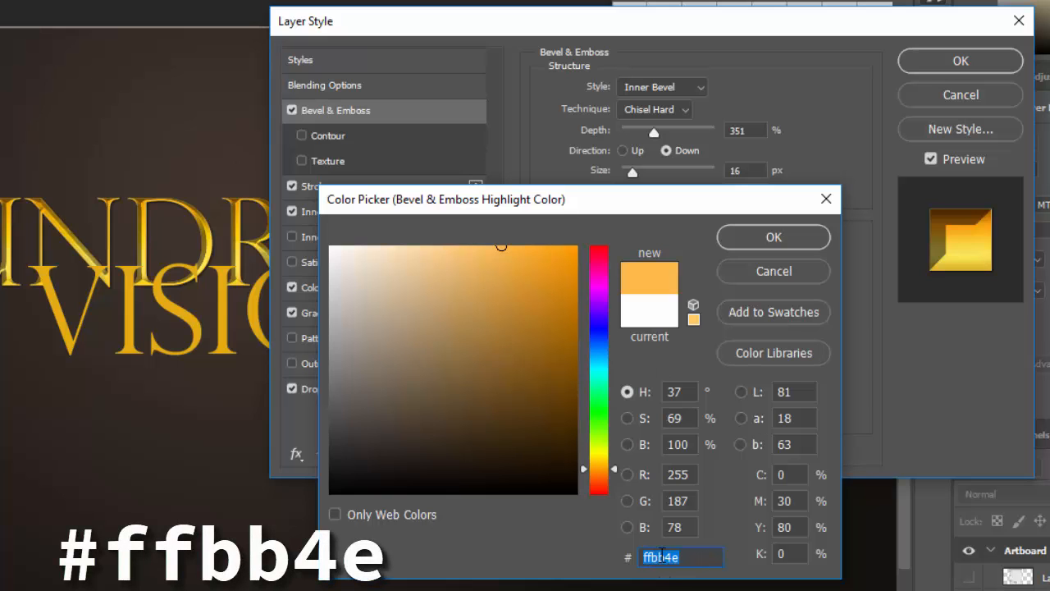
pyautogui.click(776, 243)
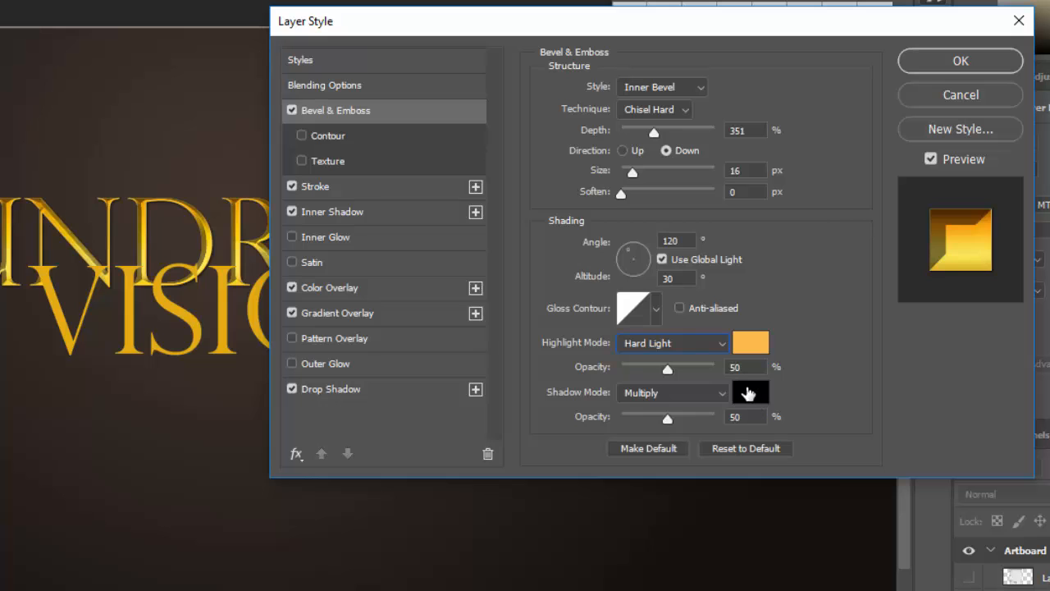
# Set the bevel's shadow color to #d4b739 and apply the layer style
pyautogui.click(750, 393)
pyautogui.write('d4b739')
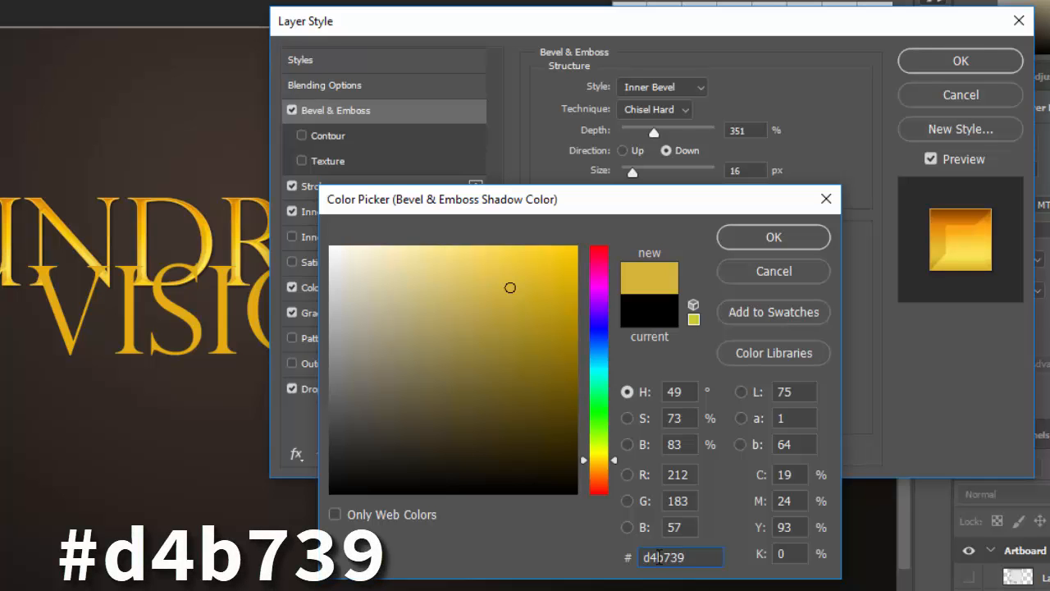
pyautogui.doubleClick(688, 556)
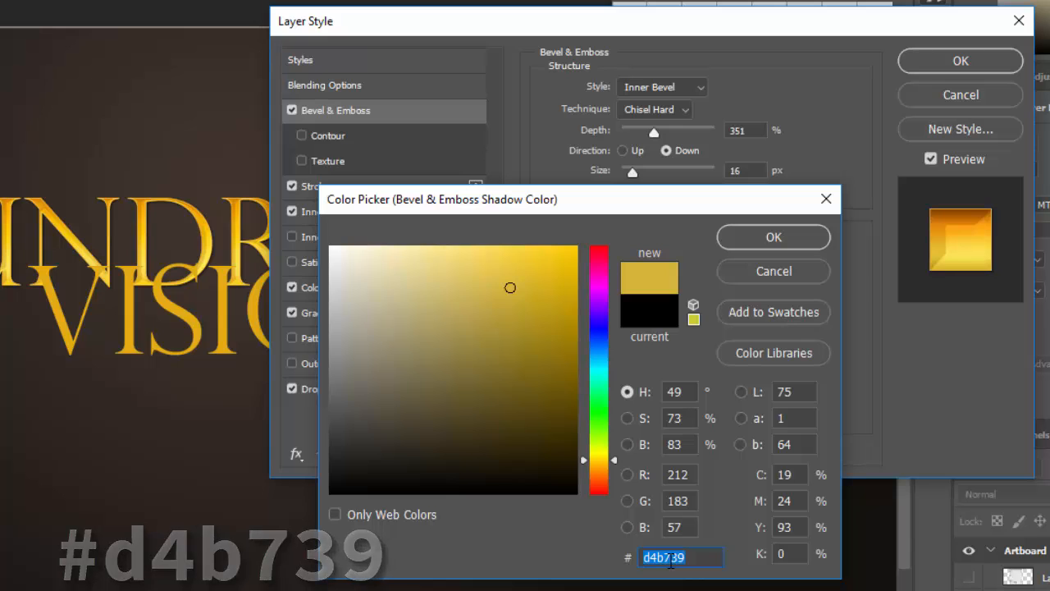
pyautogui.click(781, 240)
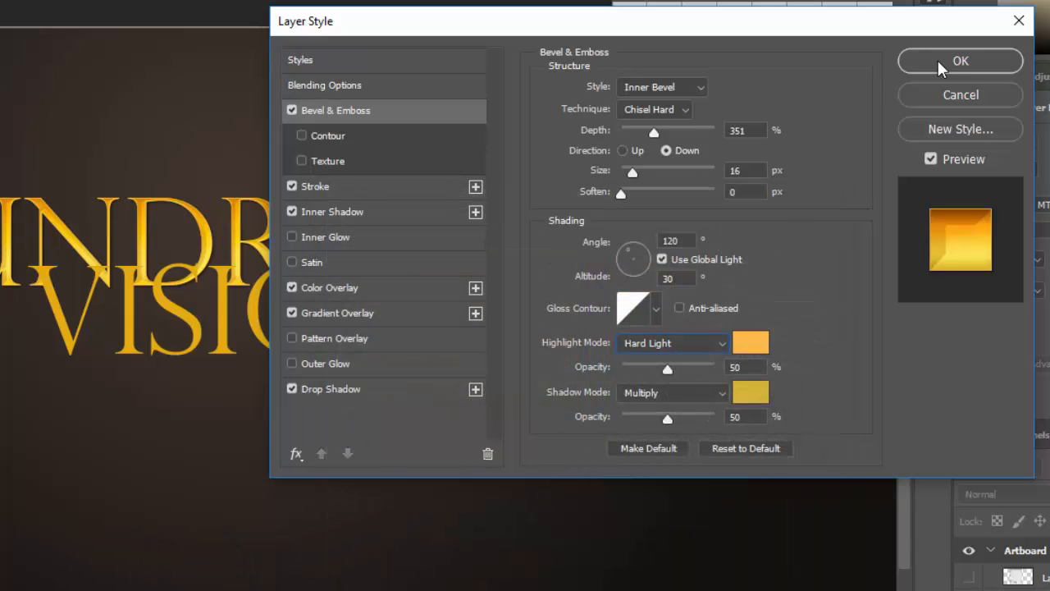
pyautogui.click(939, 61)
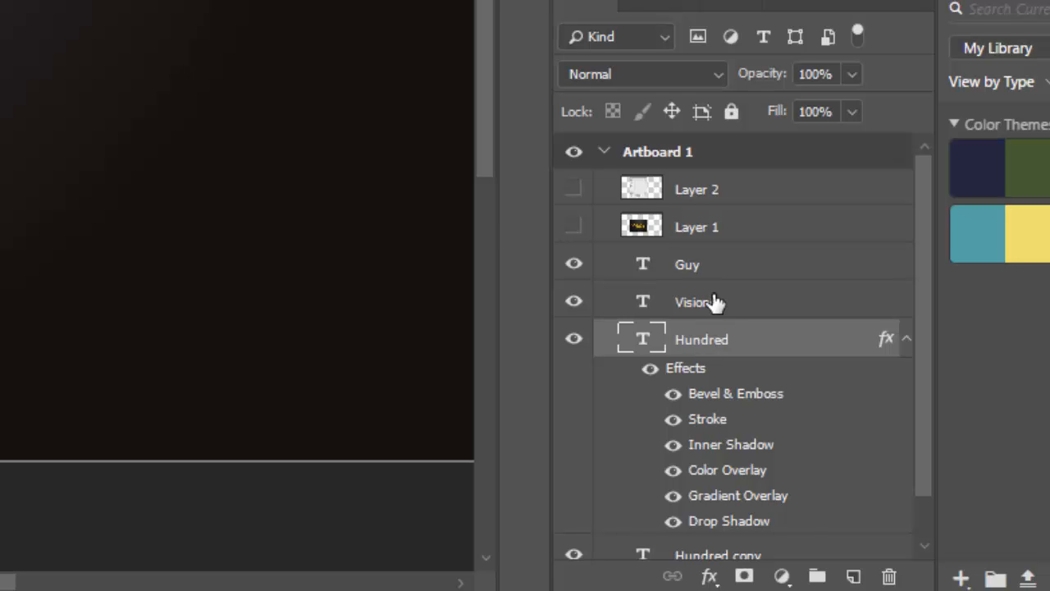
# Duplicate the Visions text layer as Visions copy and place the copy directly beneath the original
pyautogui.click(714, 301)
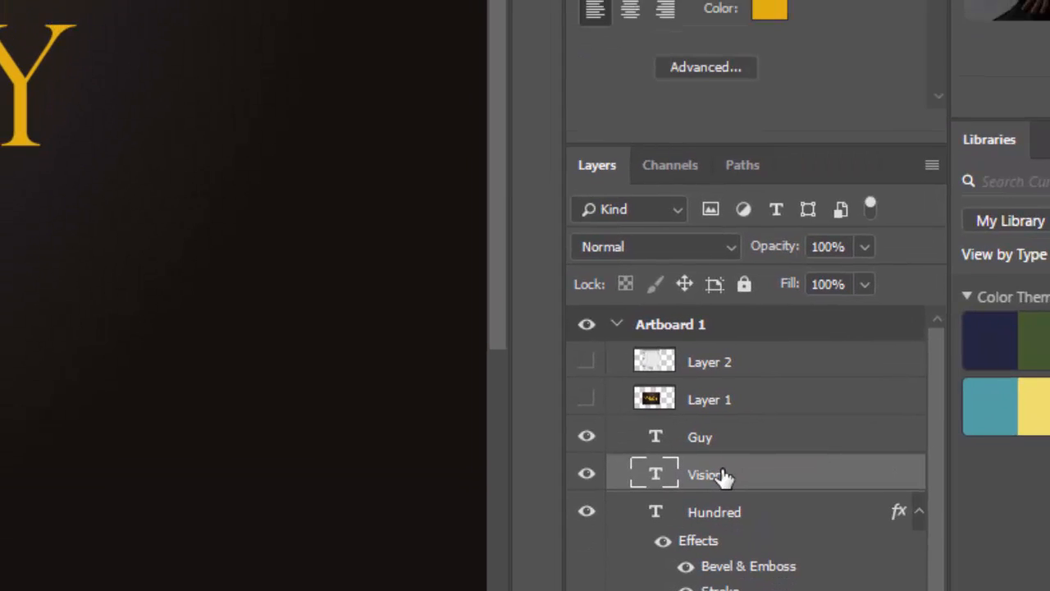
pyautogui.rightClick(725, 476)
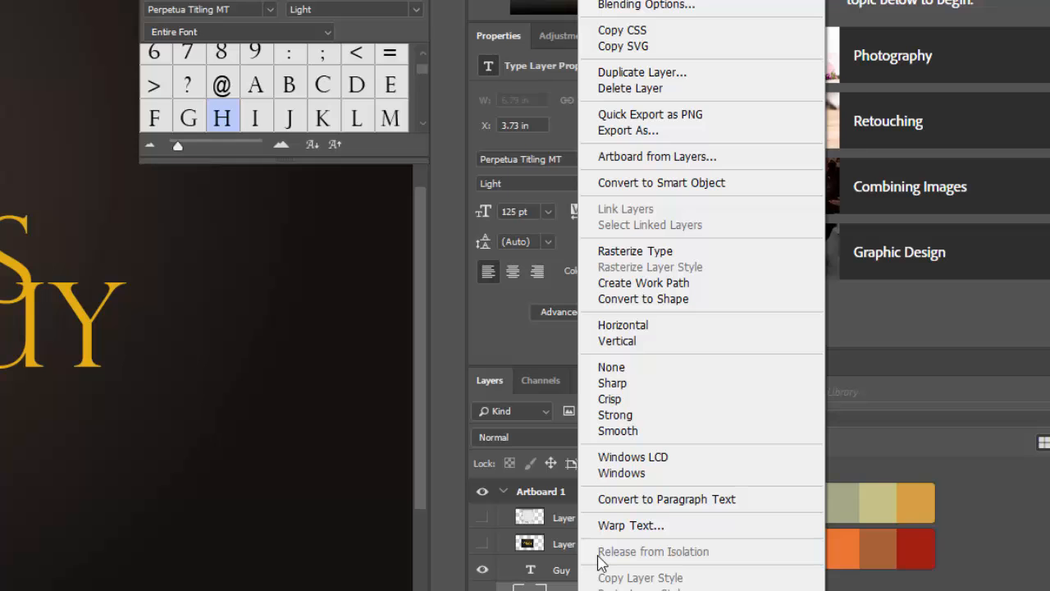
pyautogui.click(685, 74)
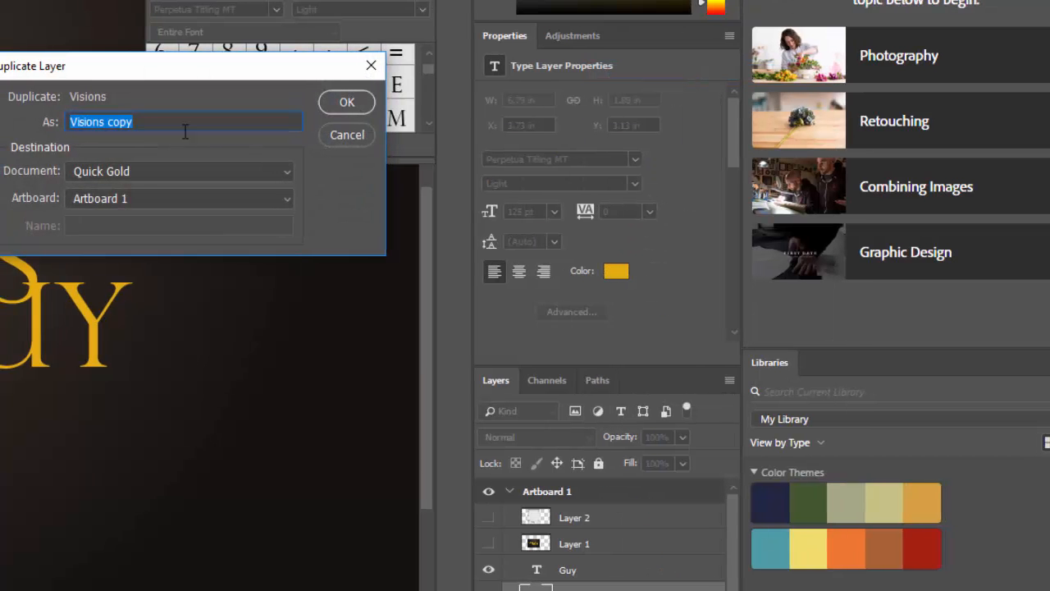
pyautogui.click(347, 103)
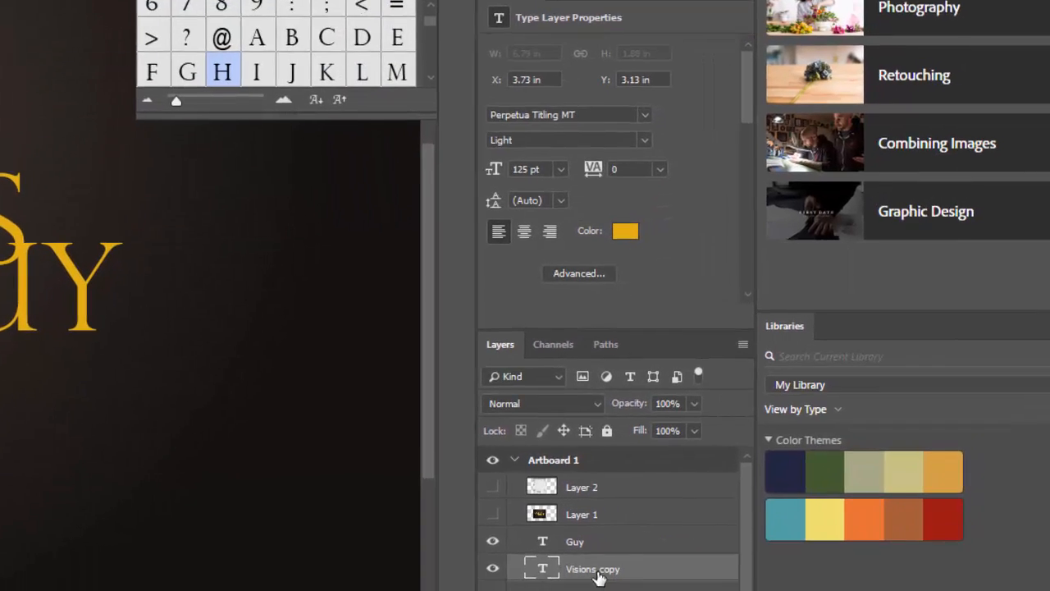
pyautogui.moveTo(597, 577); pyautogui.dragTo(615, 590)
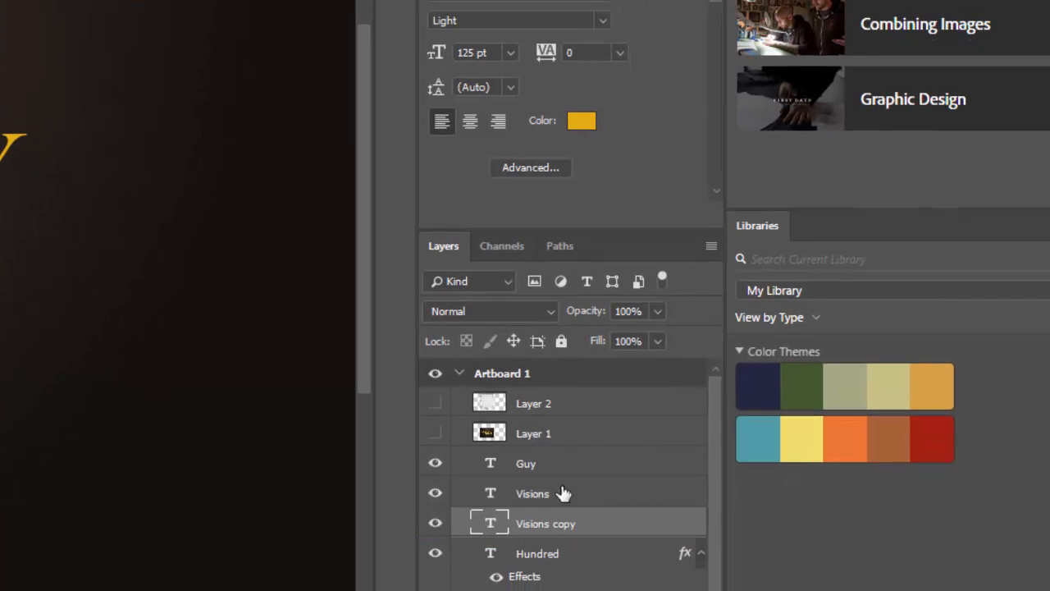
# Duplicate the Guy text layer as Guy copy and place the copy directly beneath the original
pyautogui.click(558, 471)
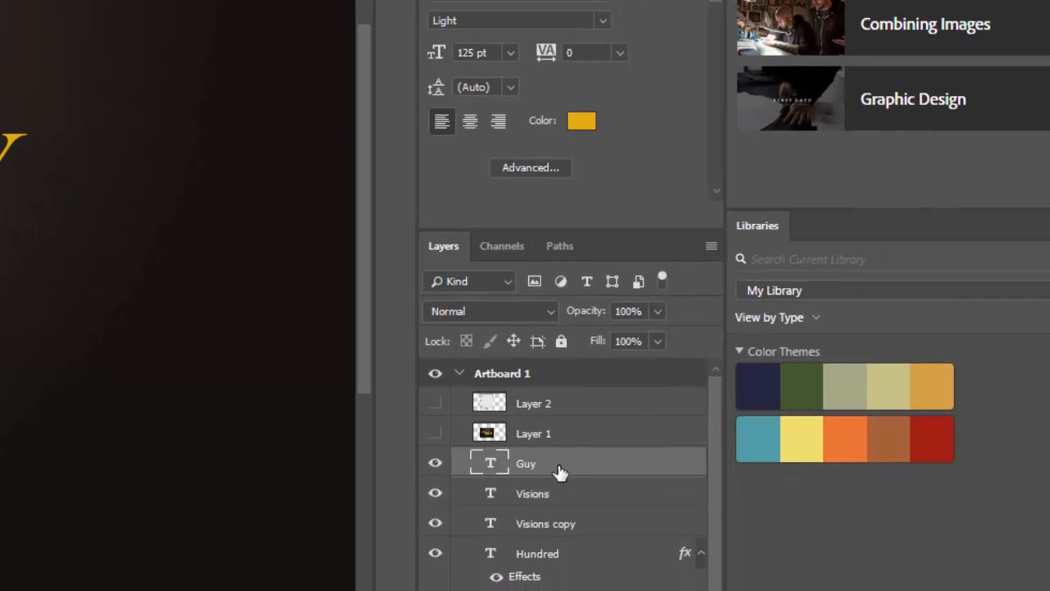
pyautogui.rightClick(558, 471)
pyautogui.click(611, 2)
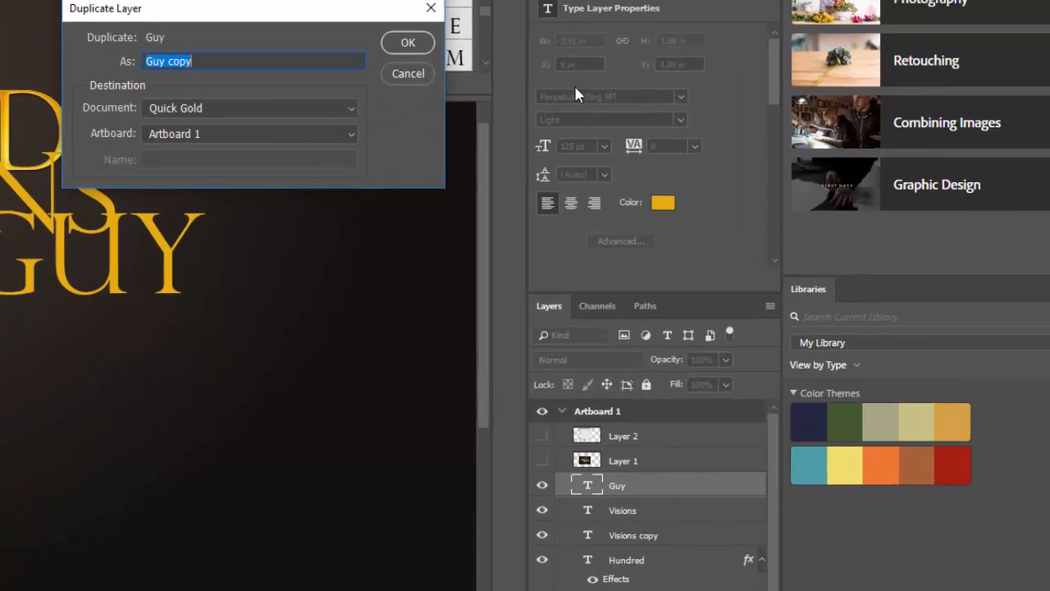
pyautogui.click(433, 65)
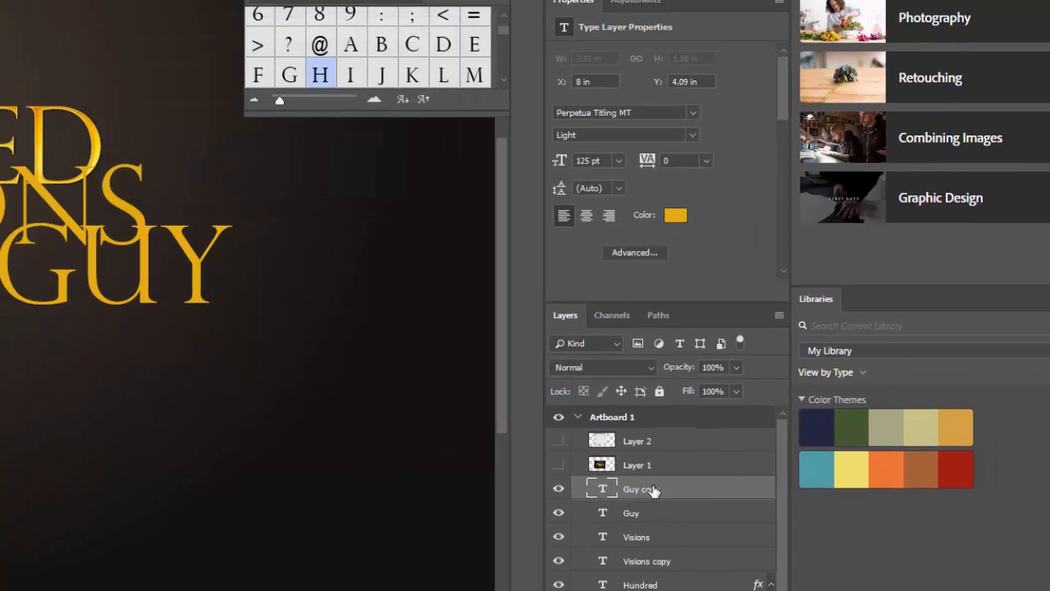
pyautogui.moveTo(654, 489); pyautogui.dragTo(671, 527)
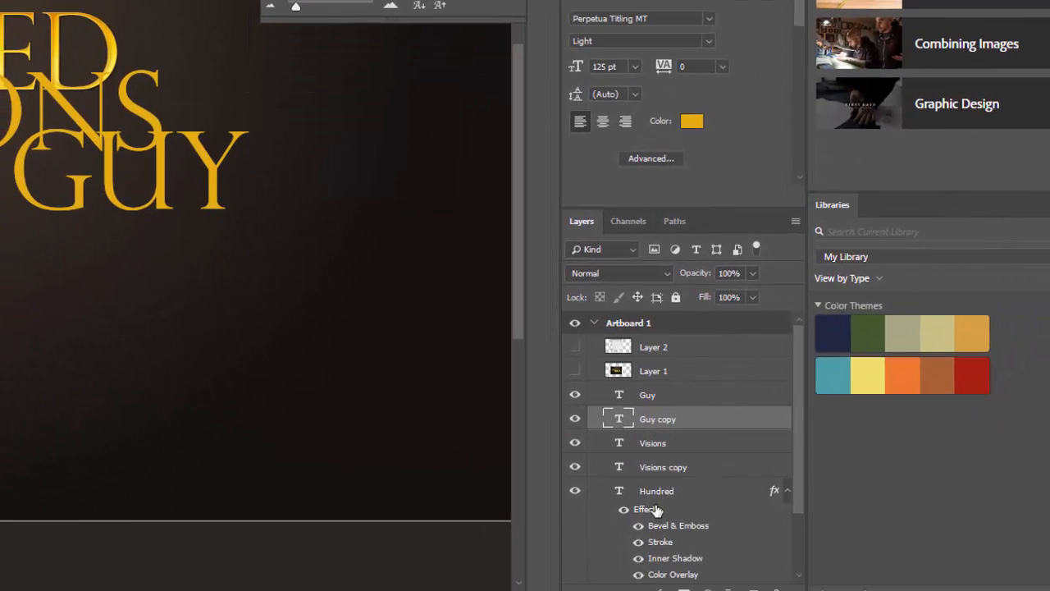
# Copy the layer style from the Hundred text layer and paste it onto the original Visions and Guy text layers
pyautogui.rightClick(655, 495)
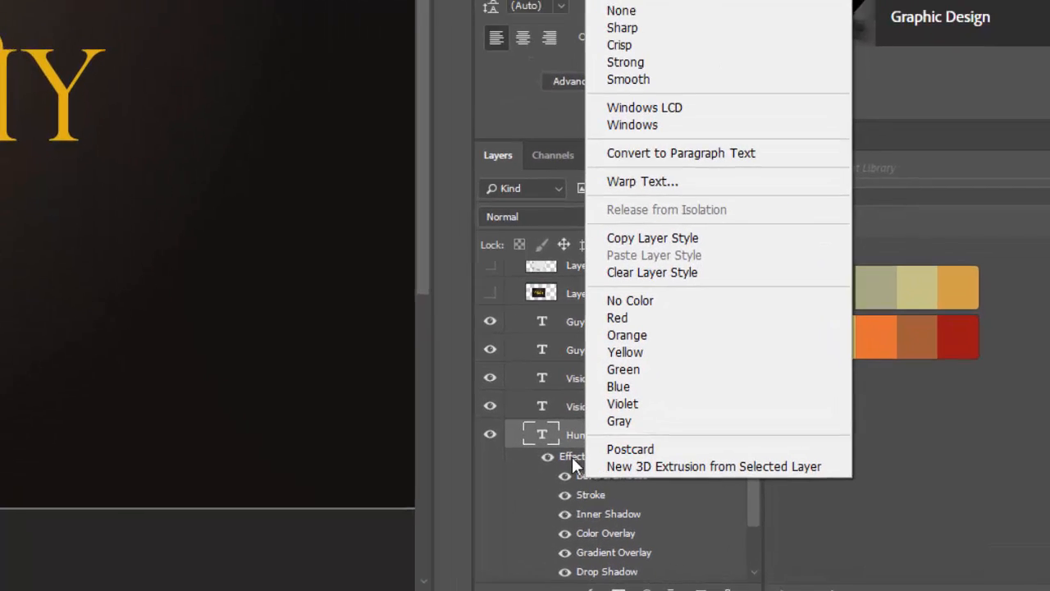
pyautogui.click(614, 169)
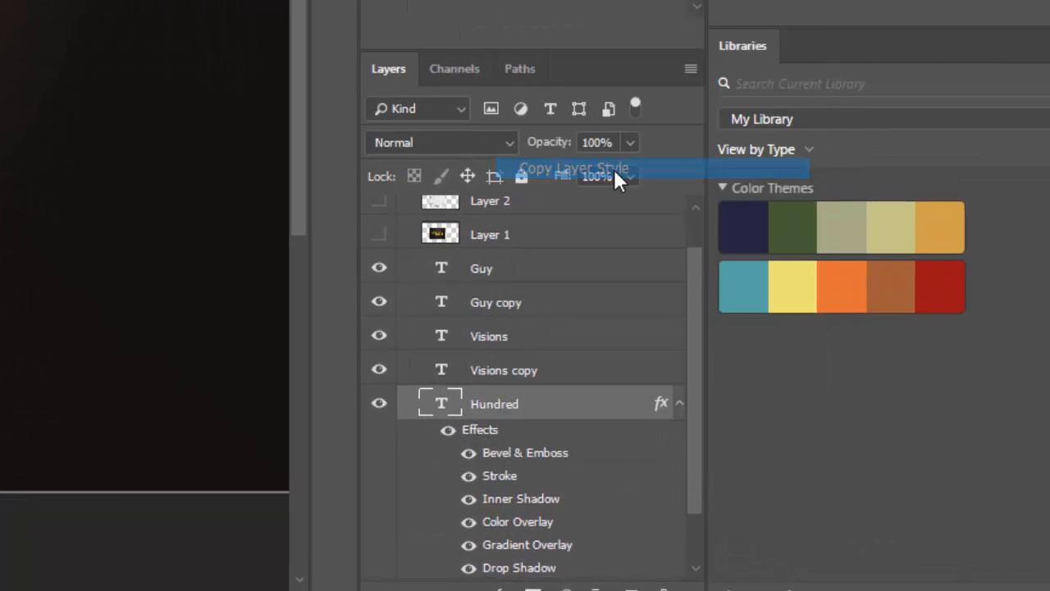
pyautogui.rightClick(509, 347)
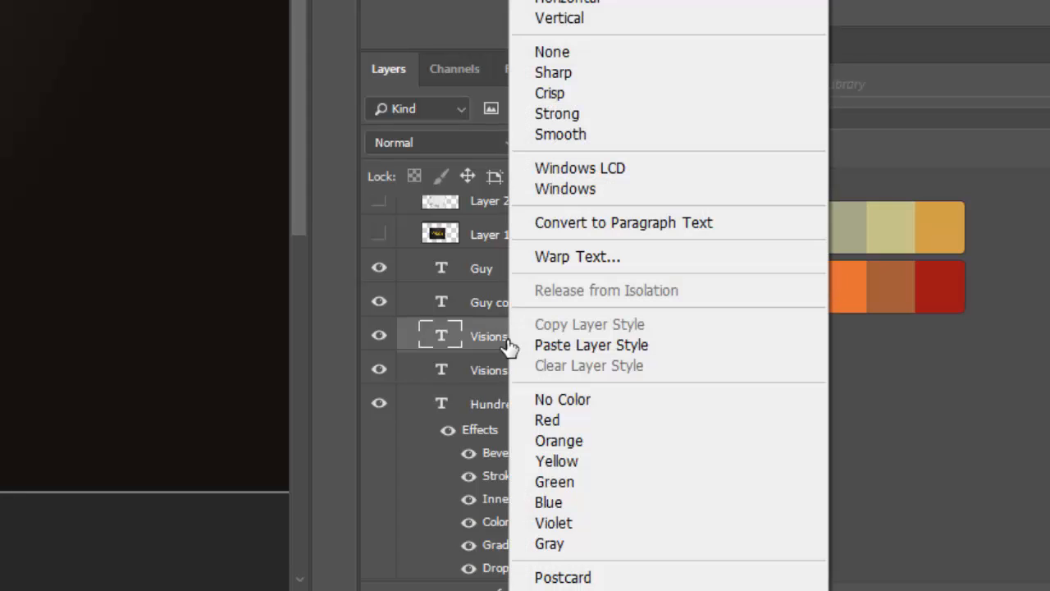
pyautogui.click(555, 344)
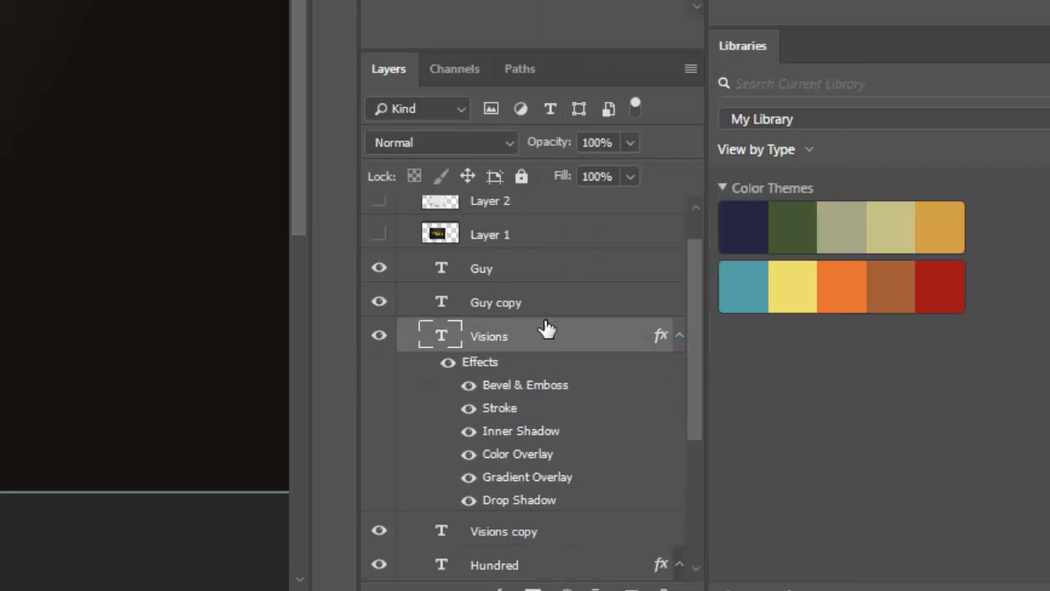
pyautogui.rightClick(494, 275)
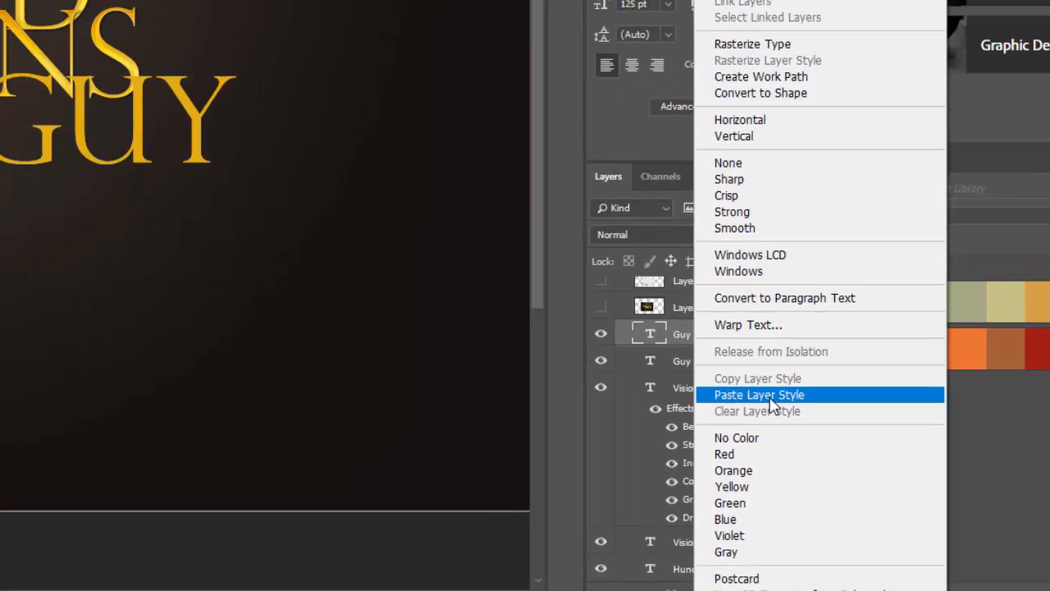
pyautogui.click(589, 345)
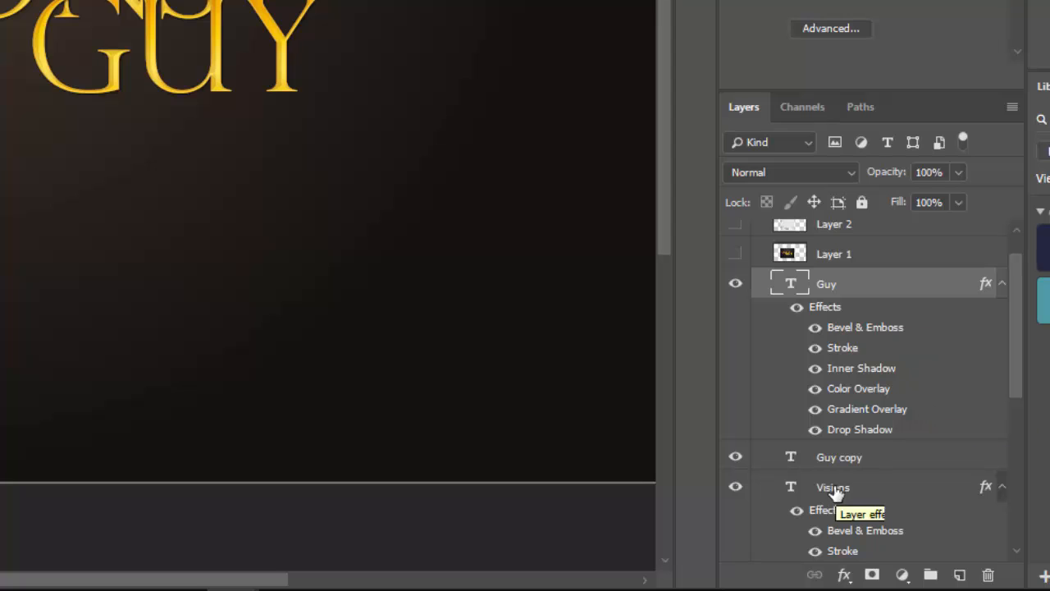
# Add a drop shadow to the Hundred copy layer with 27% opacity, 7 px distance and 2 px size
pyautogui.moveTo(1013, 311); pyautogui.dragTo(1016, 490)
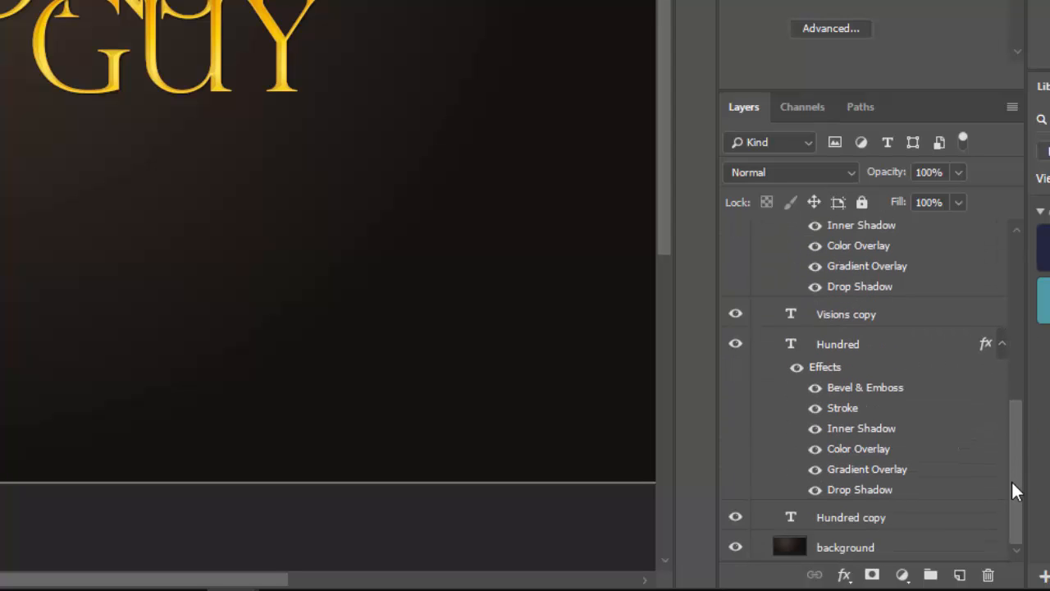
pyautogui.click(862, 525)
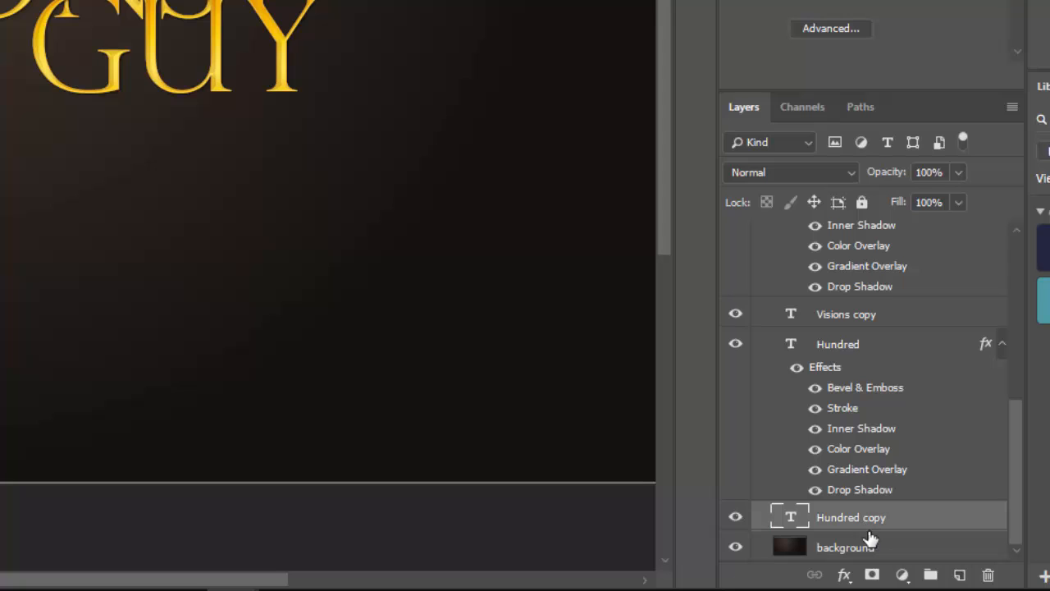
pyautogui.click(843, 574)
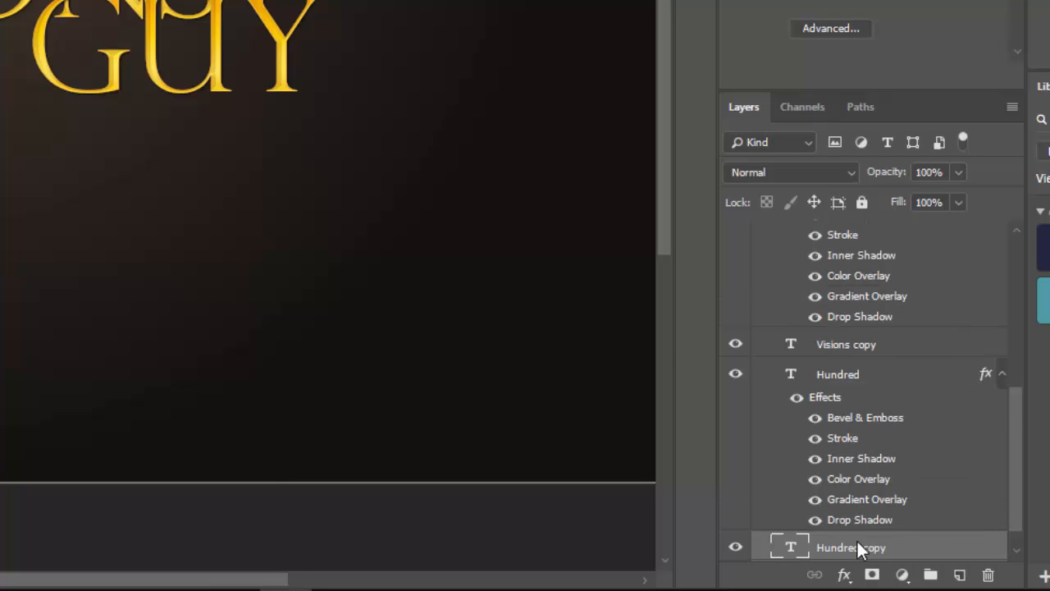
pyautogui.click(844, 574)
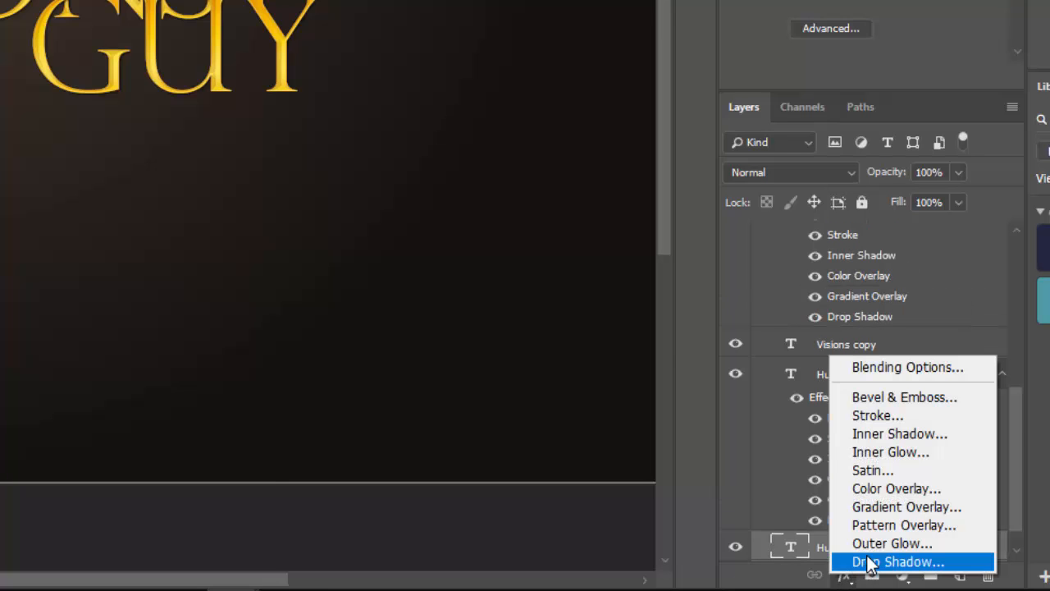
pyautogui.click(867, 562)
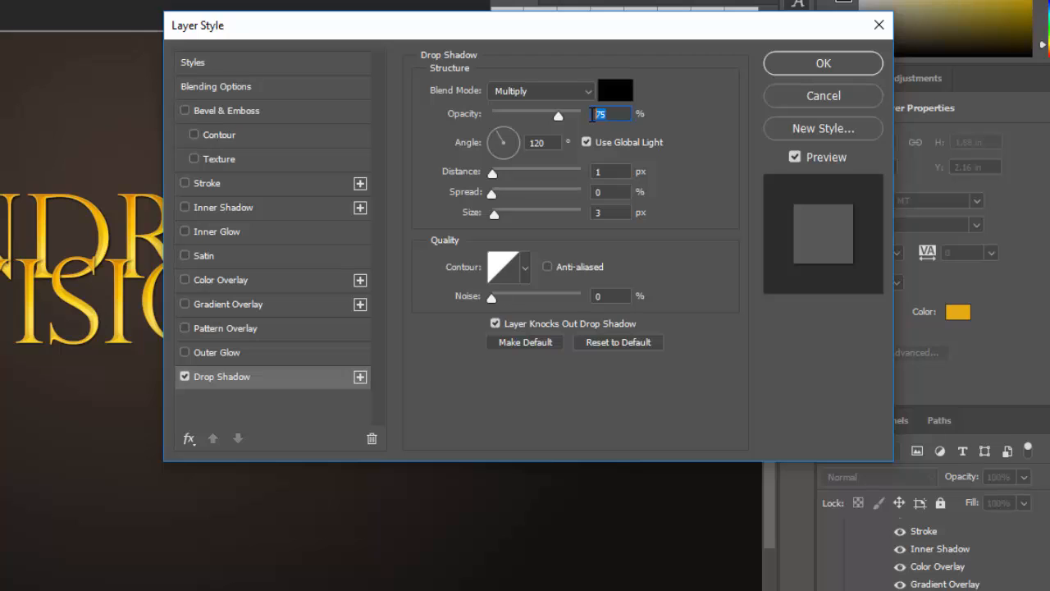
pyautogui.write('27')
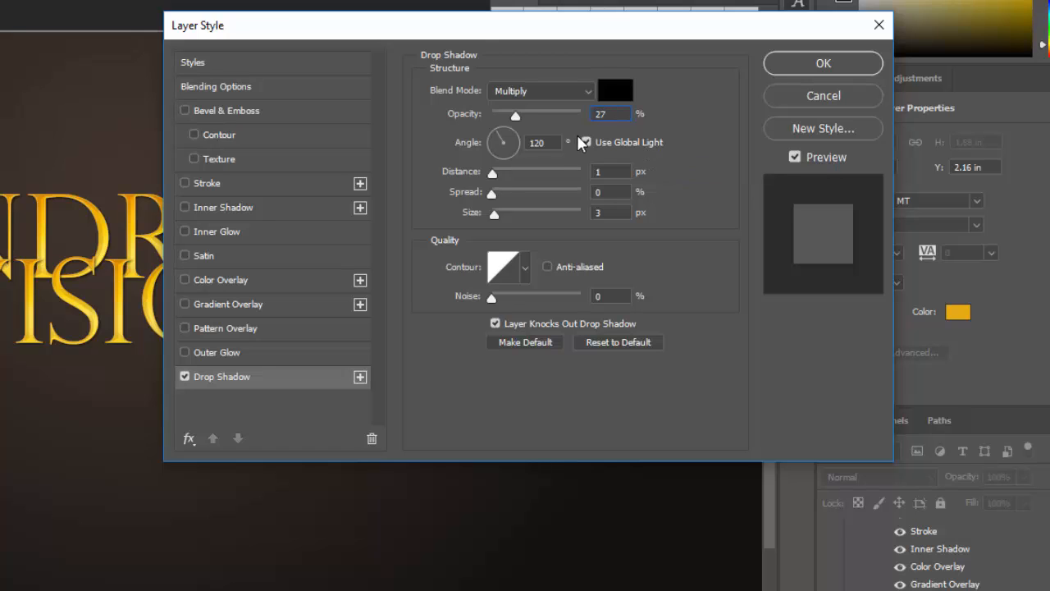
pyautogui.click(611, 172)
pyautogui.write('7')
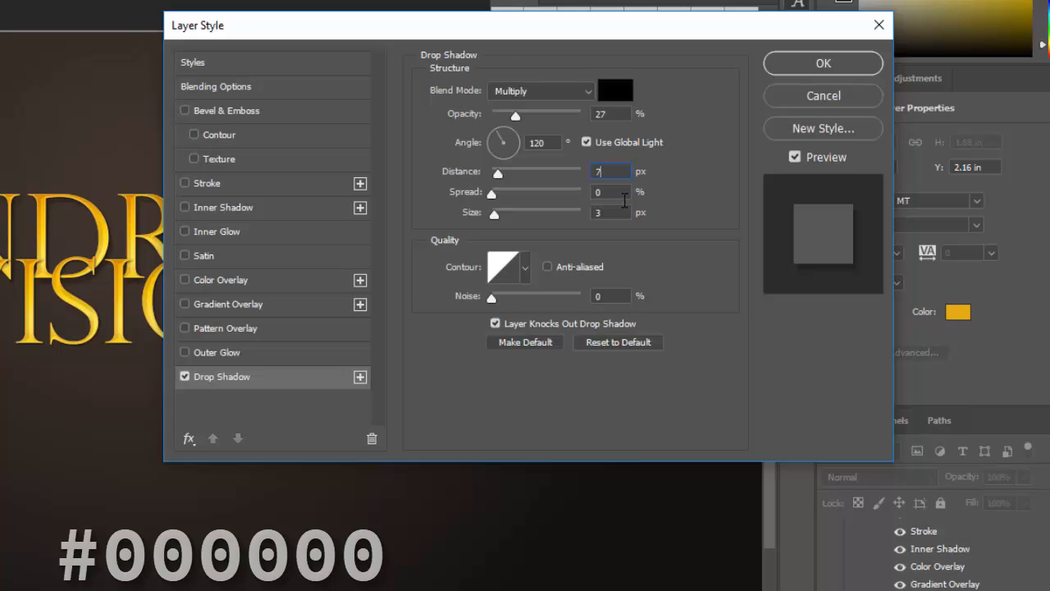
pyautogui.click(606, 213)
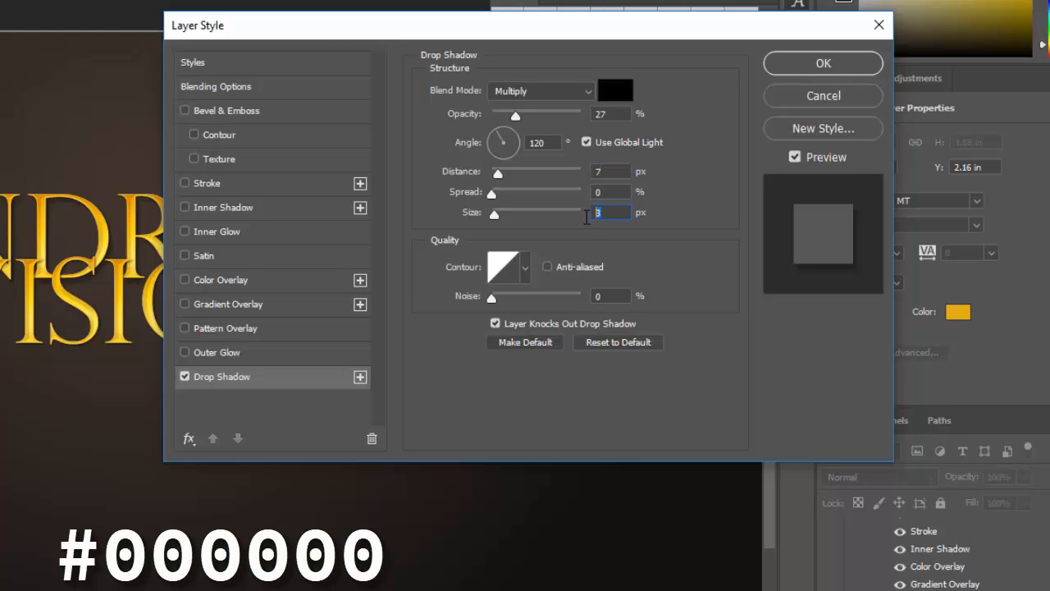
pyautogui.write('2')
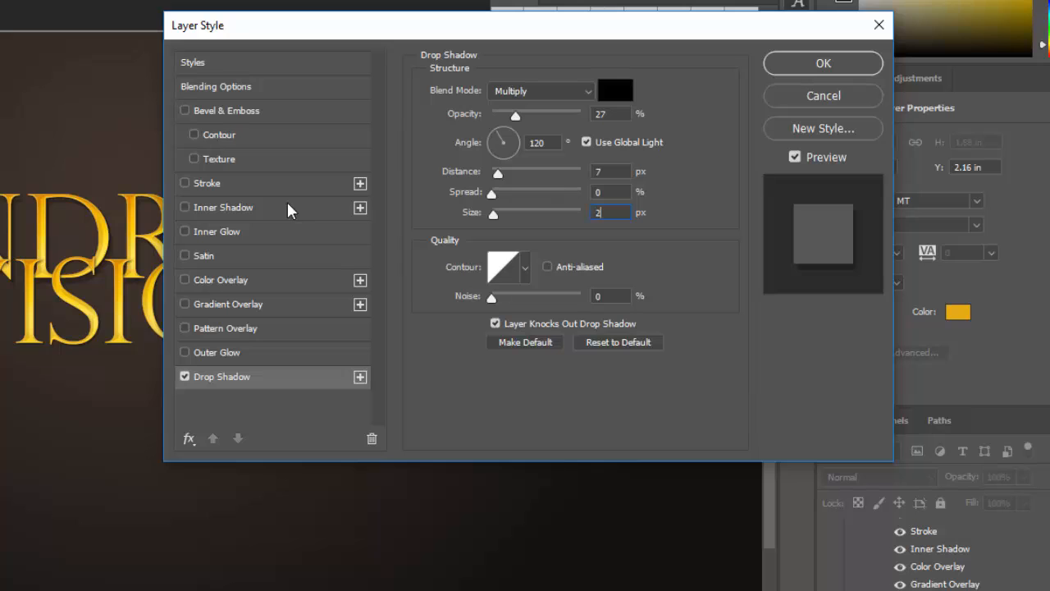
# Enable Bevel & Emboss on Hundred copy as a Smooth Outer Bevel with depth 100%, direction Up and size 4 px
pyautogui.click(237, 114)
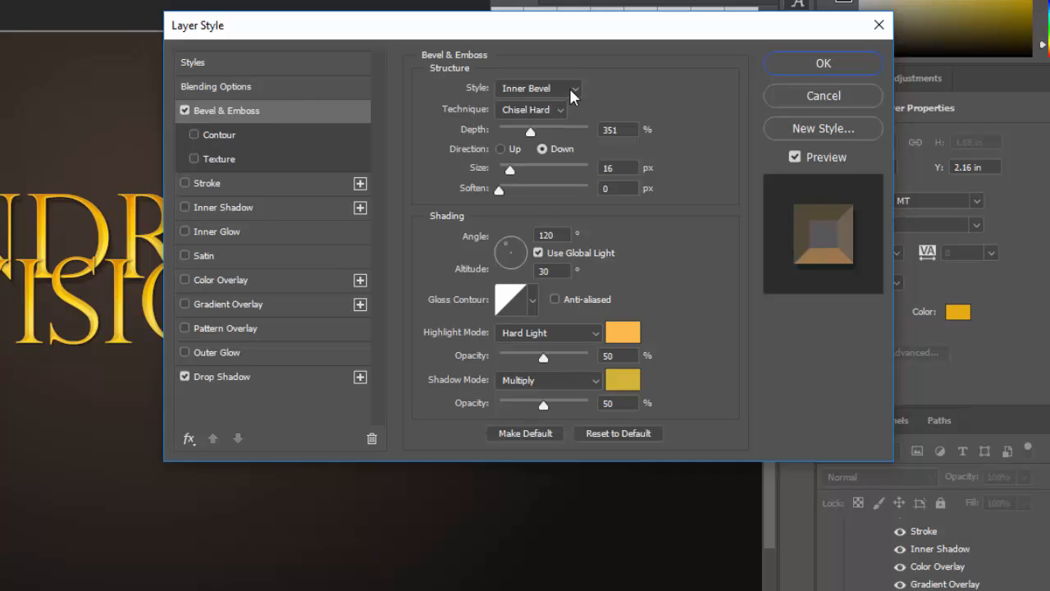
pyautogui.click(574, 92)
pyautogui.click(565, 104)
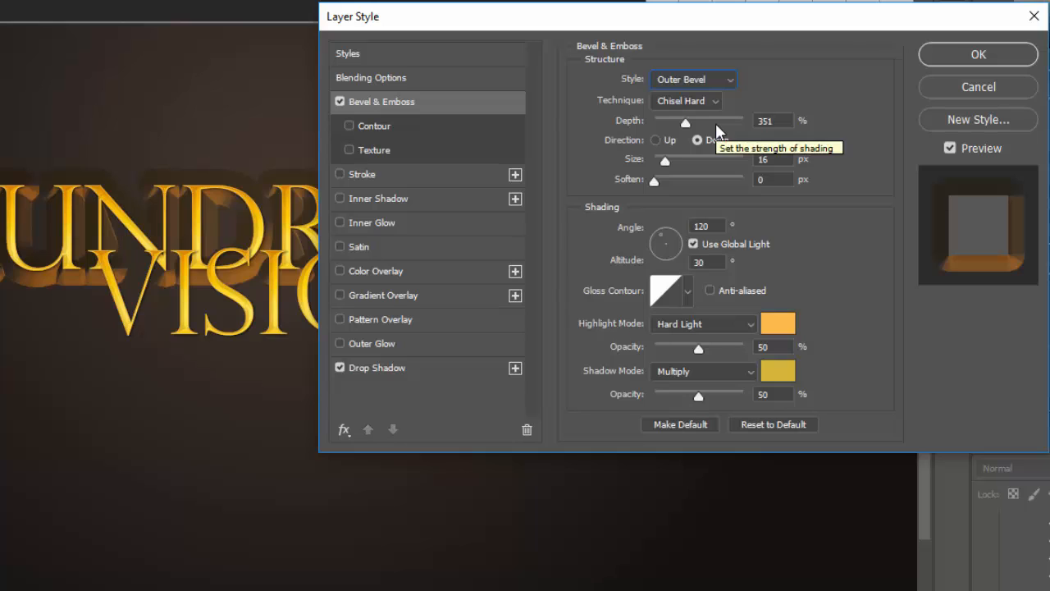
pyautogui.click(721, 100)
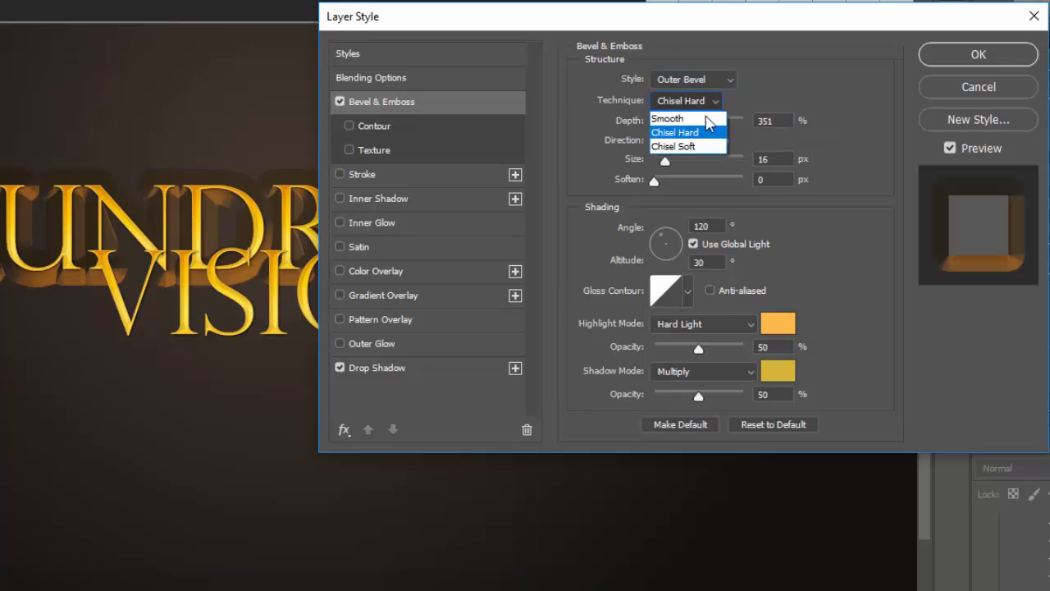
pyautogui.click(698, 113)
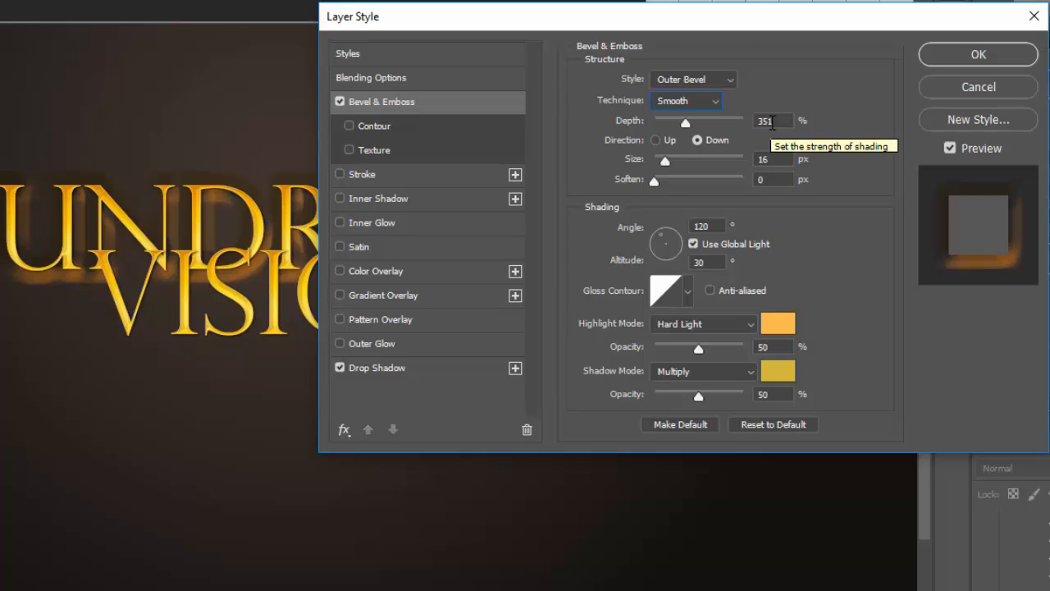
pyautogui.click(772, 121)
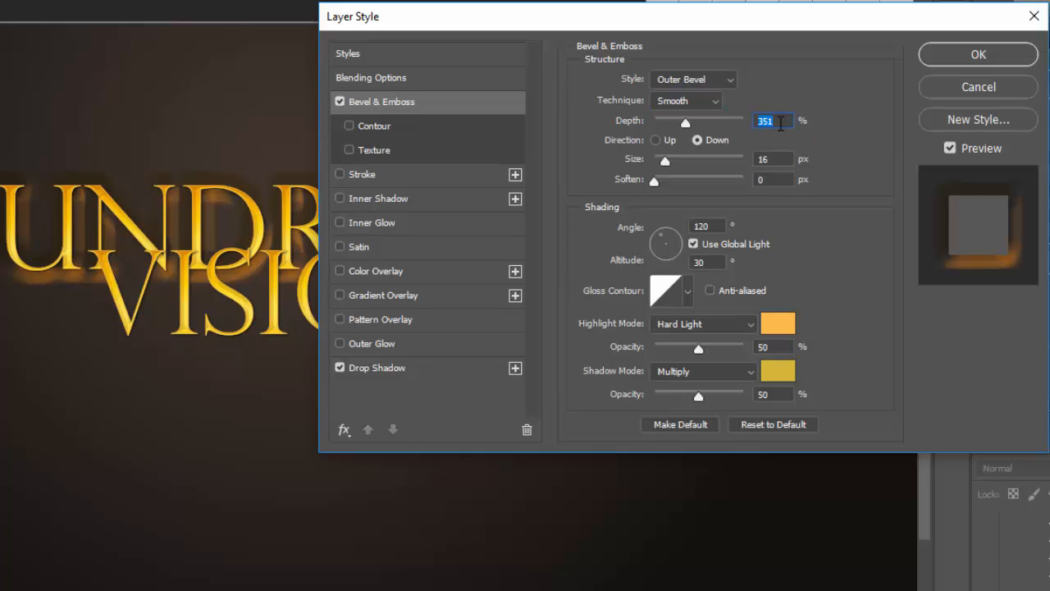
pyautogui.write('100')
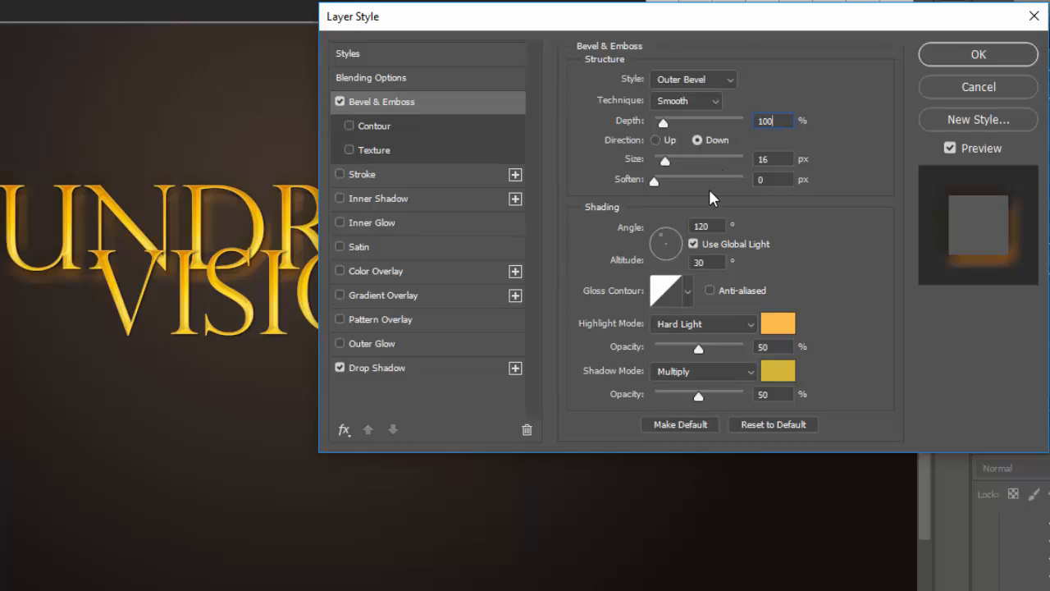
pyautogui.click(656, 141)
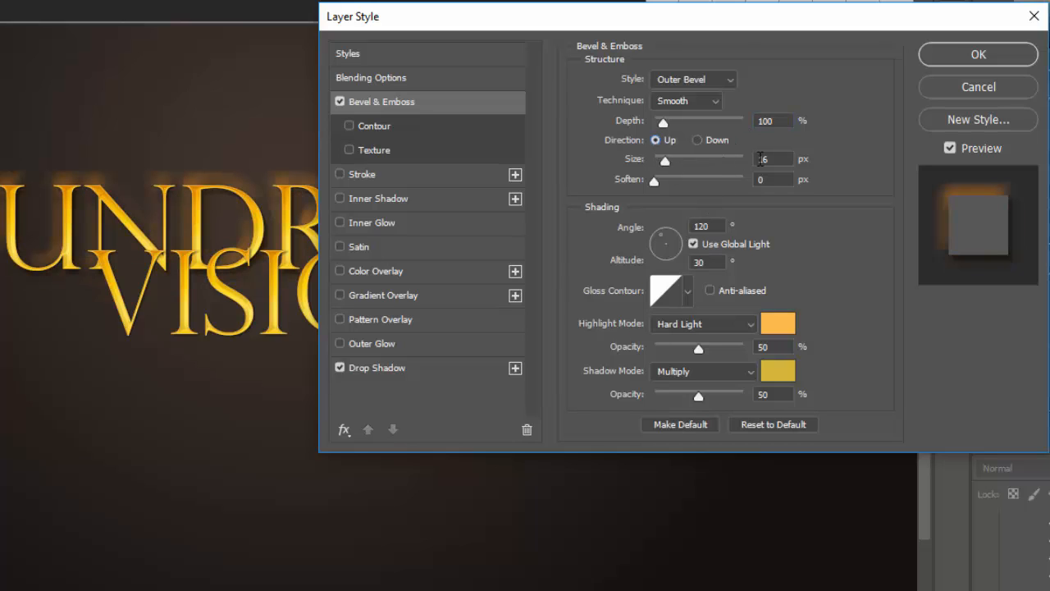
pyautogui.doubleClick(762, 158)
pyautogui.write('4')
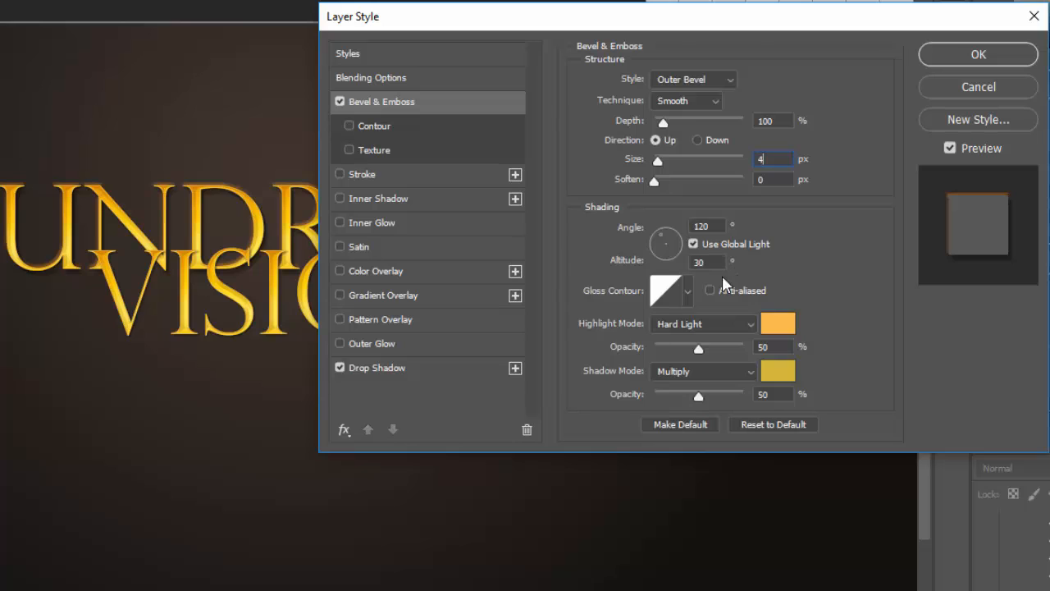
# Set the bevel's gloss contour to the V-shaped inverted cone preset
pyautogui.click(687, 290)
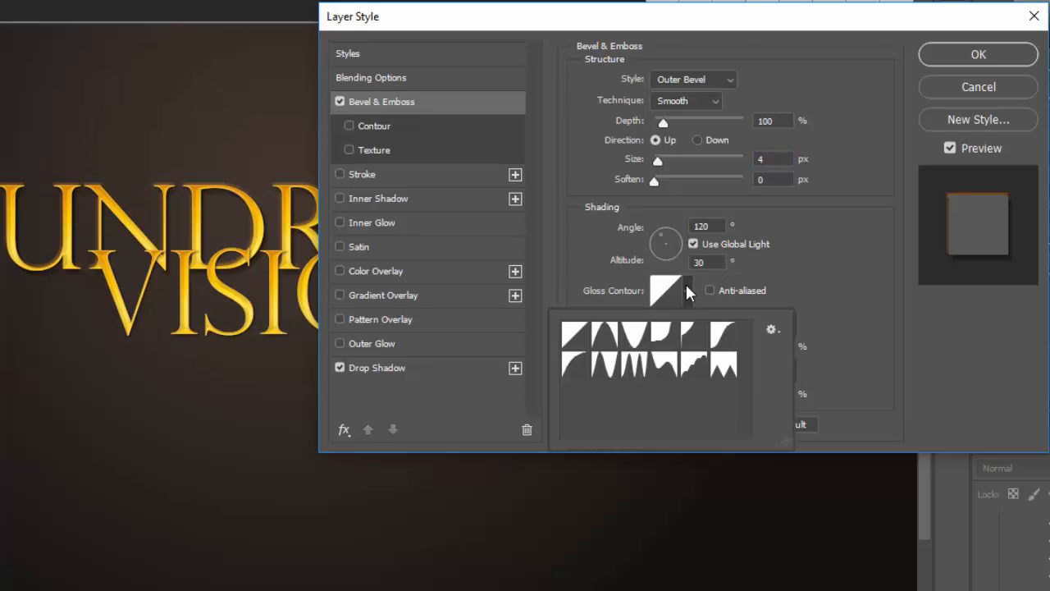
pyautogui.click(632, 335)
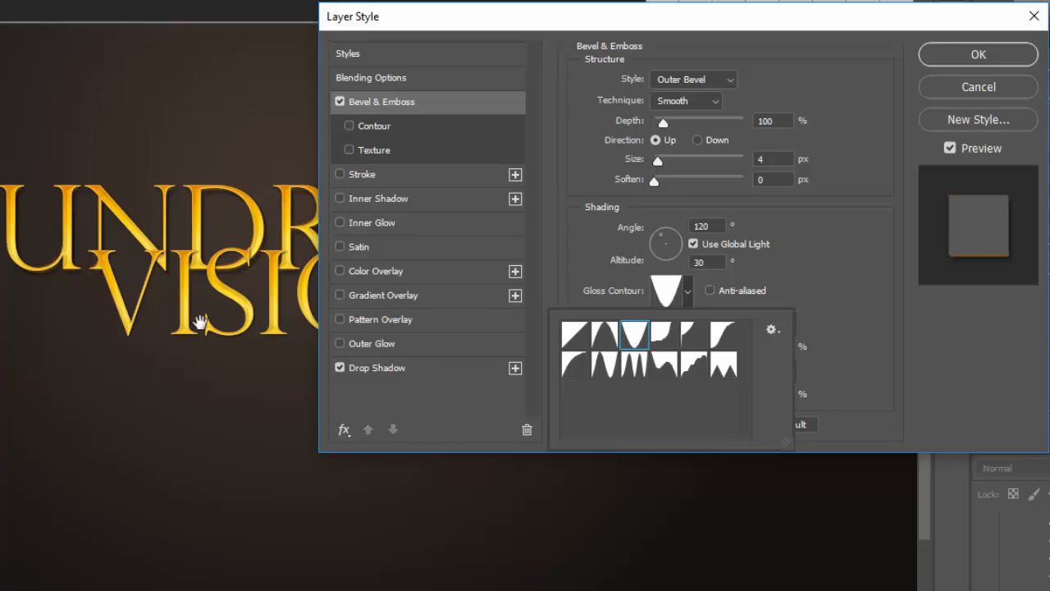
pyautogui.click(831, 283)
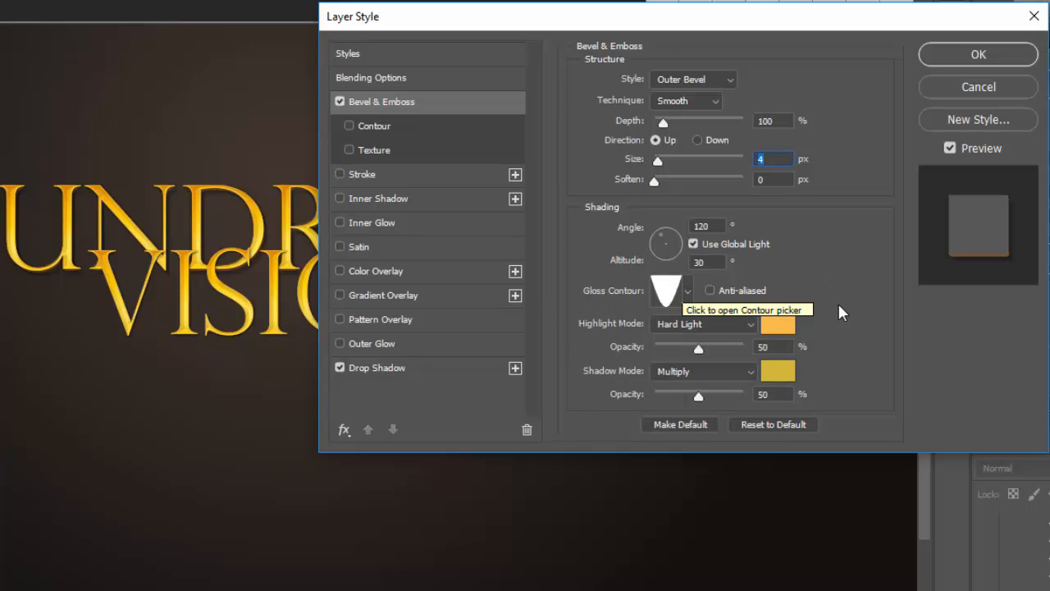
# Set the bevel's highlight mode to Normal with color #ffd954 and 15% opacity
pyautogui.click(750, 324)
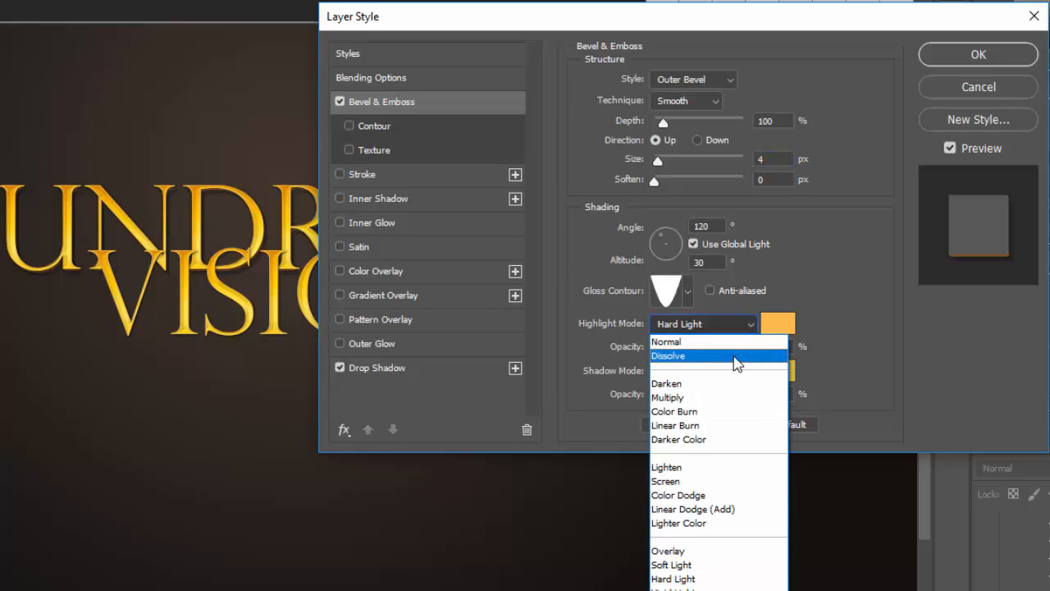
pyautogui.click(726, 343)
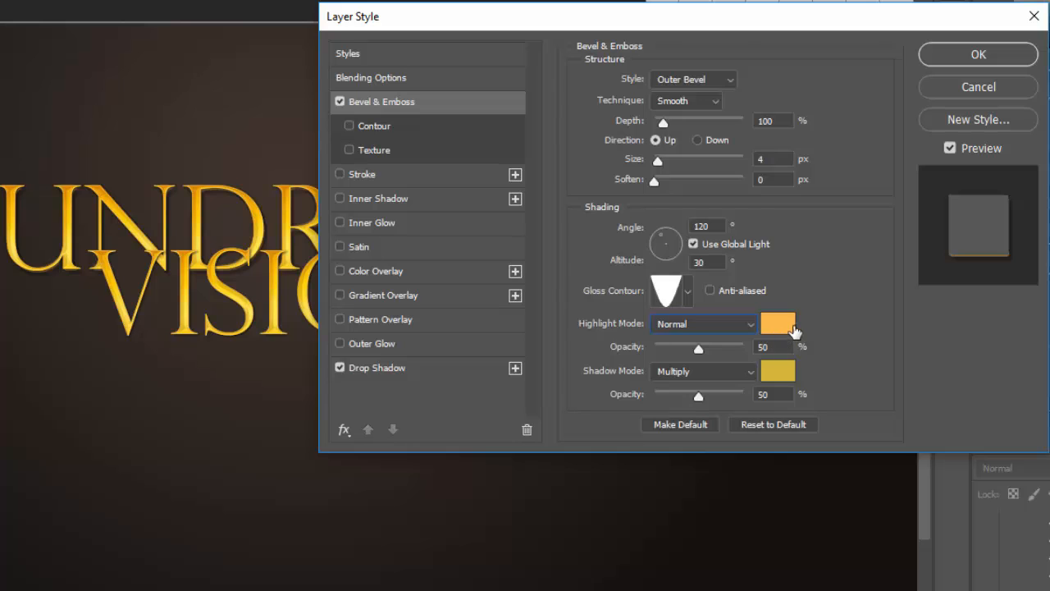
pyautogui.click(780, 324)
pyautogui.write('ffd954')
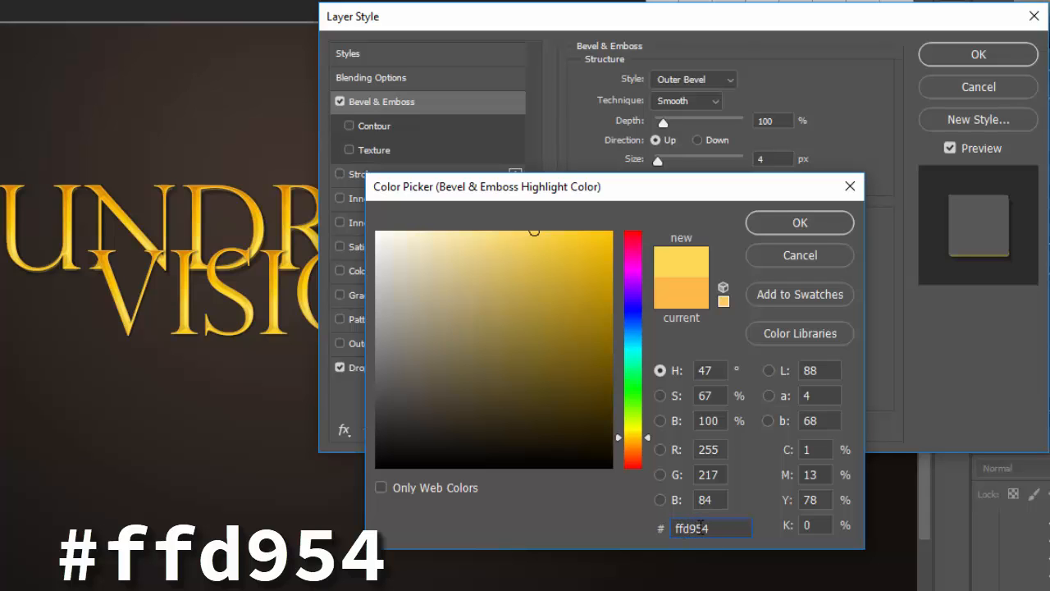
pyautogui.click(781, 226)
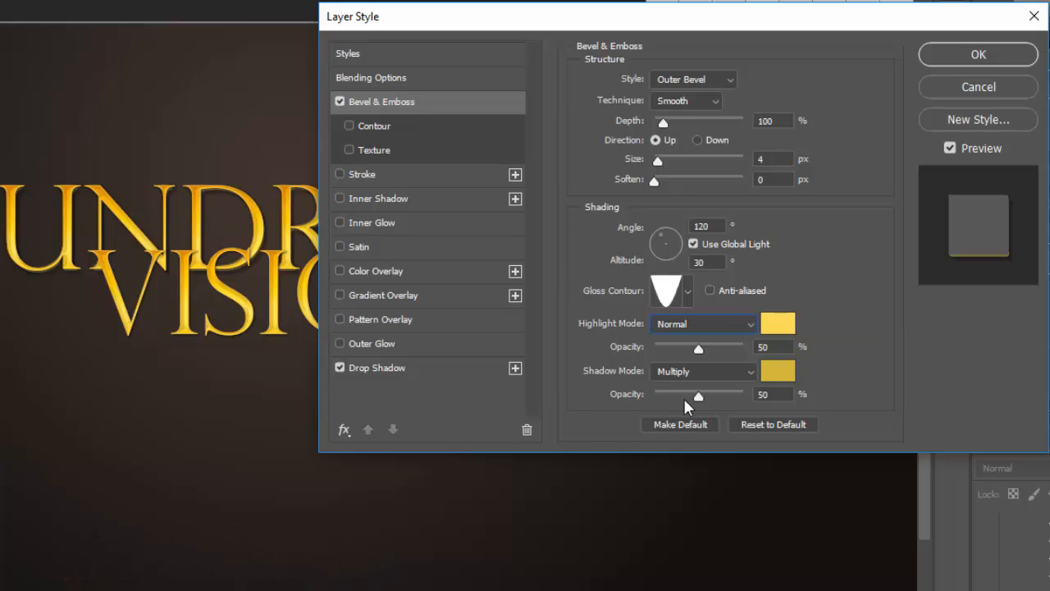
pyautogui.click(768, 345)
pyautogui.write('15')
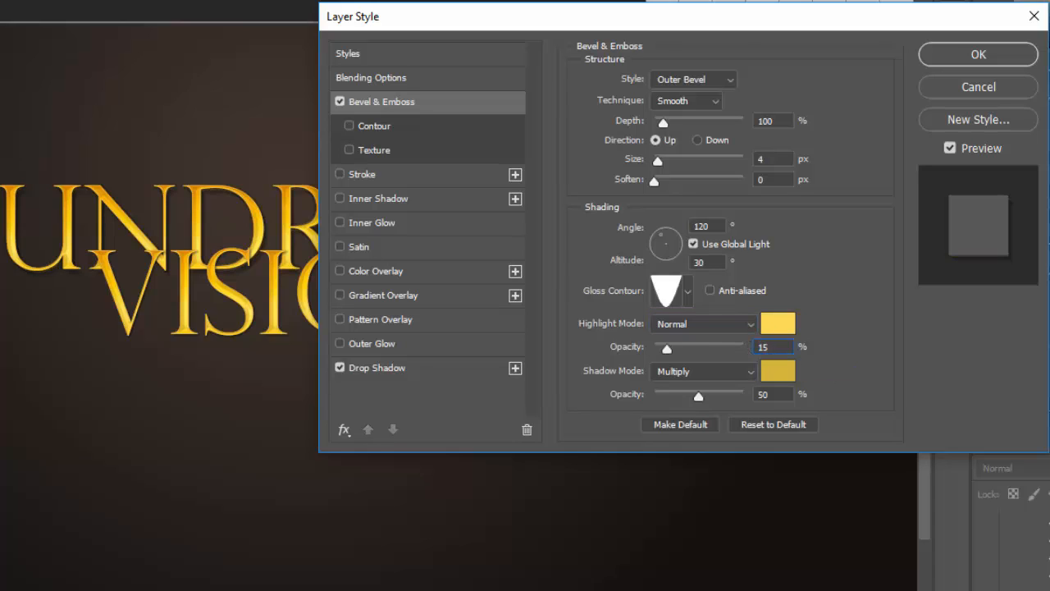
pyautogui.press('Return')
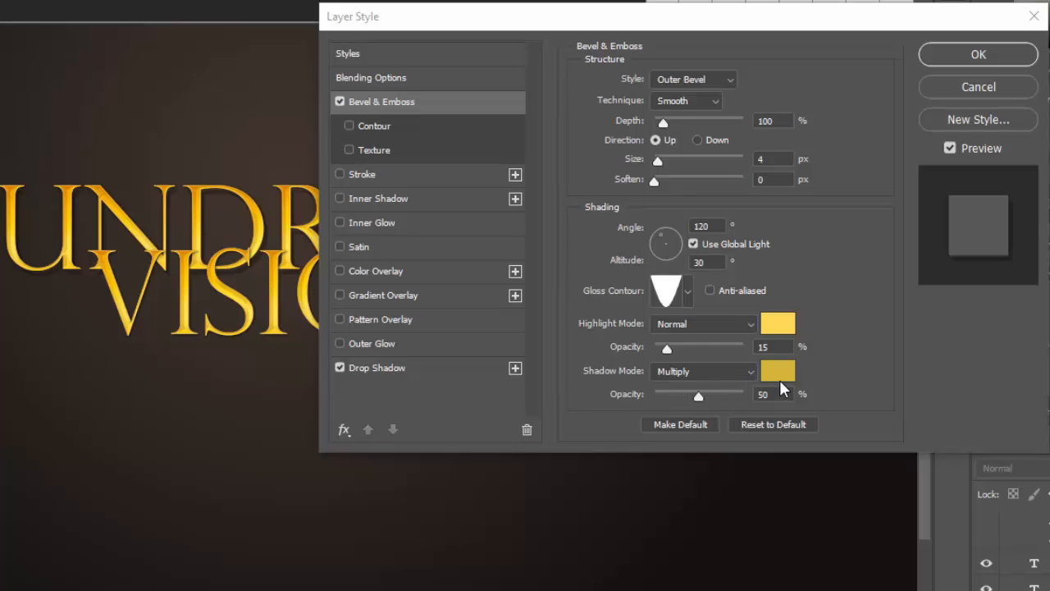
# Set the bevel's shadow color on Hundred copy to #4e2f01
pyautogui.click(776, 371)
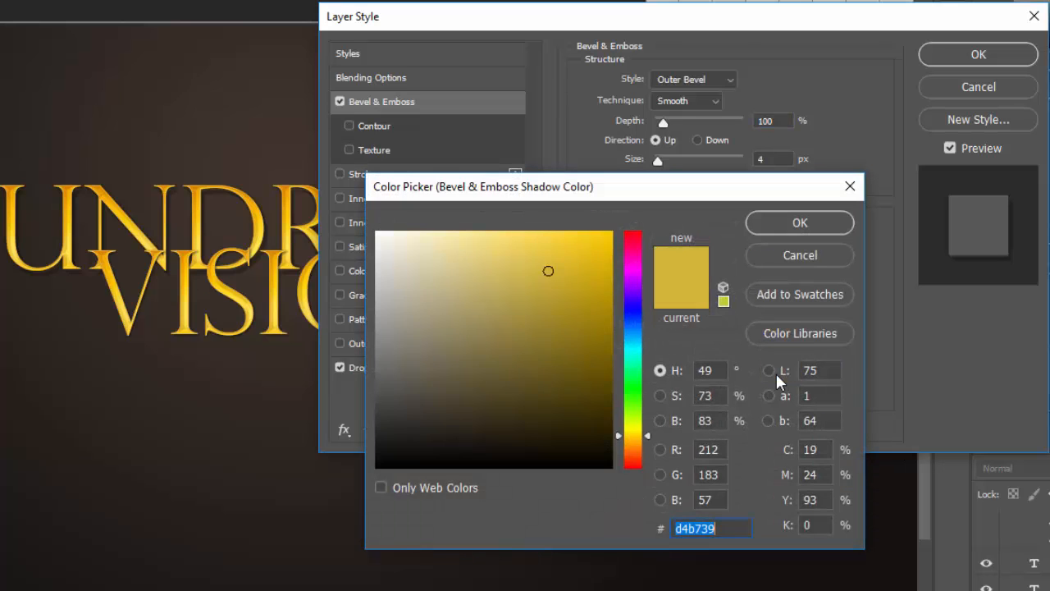
pyautogui.write('4e2f01')
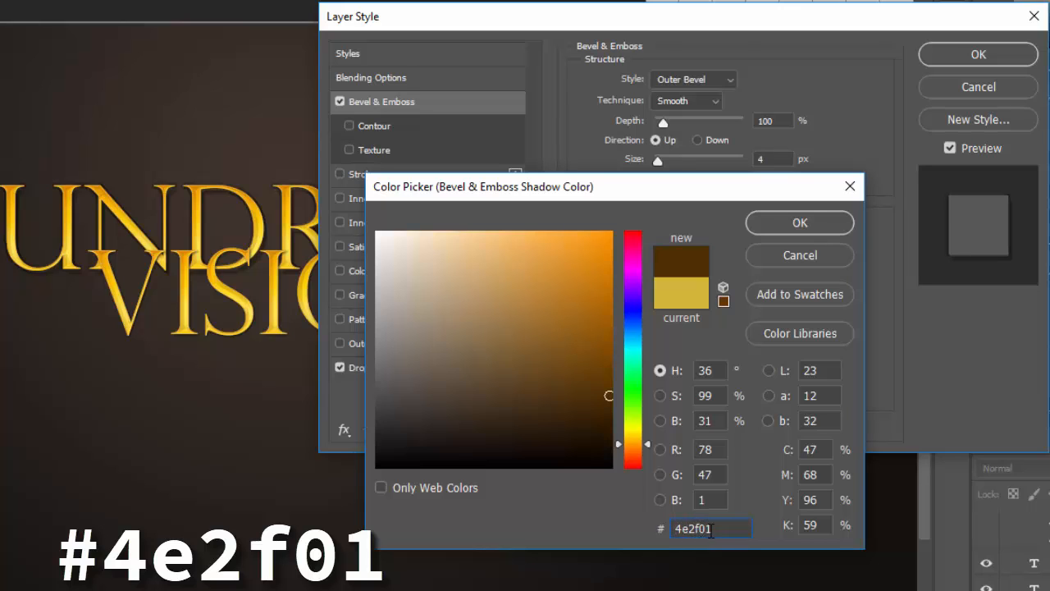
pyautogui.click(788, 224)
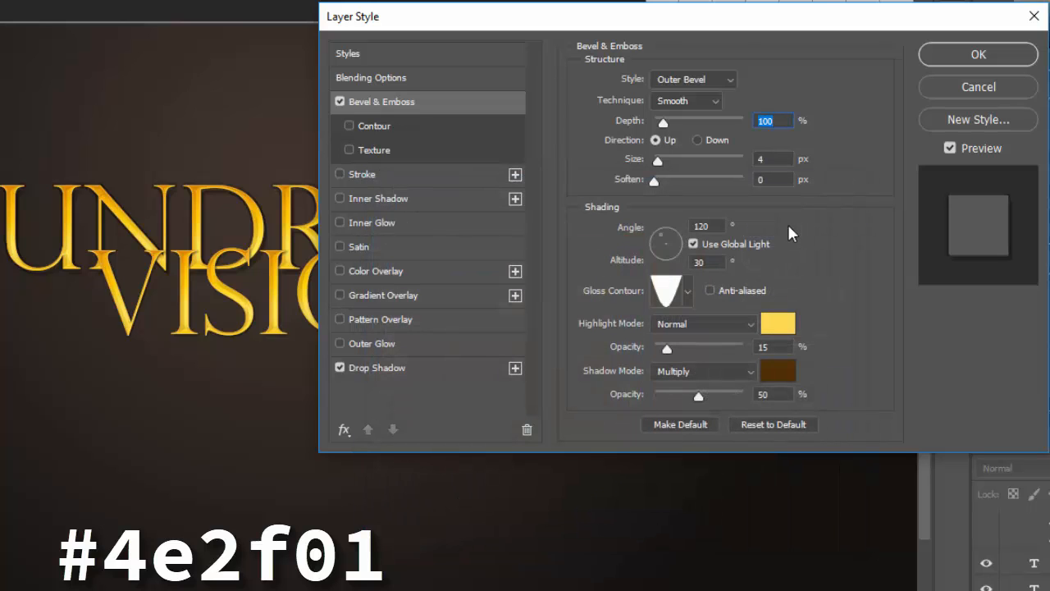
# Set the bevel's shadow opacity to 100% and enable a 4 px Center stroke at 100% opacity on Hundred copy
pyautogui.click(755, 393)
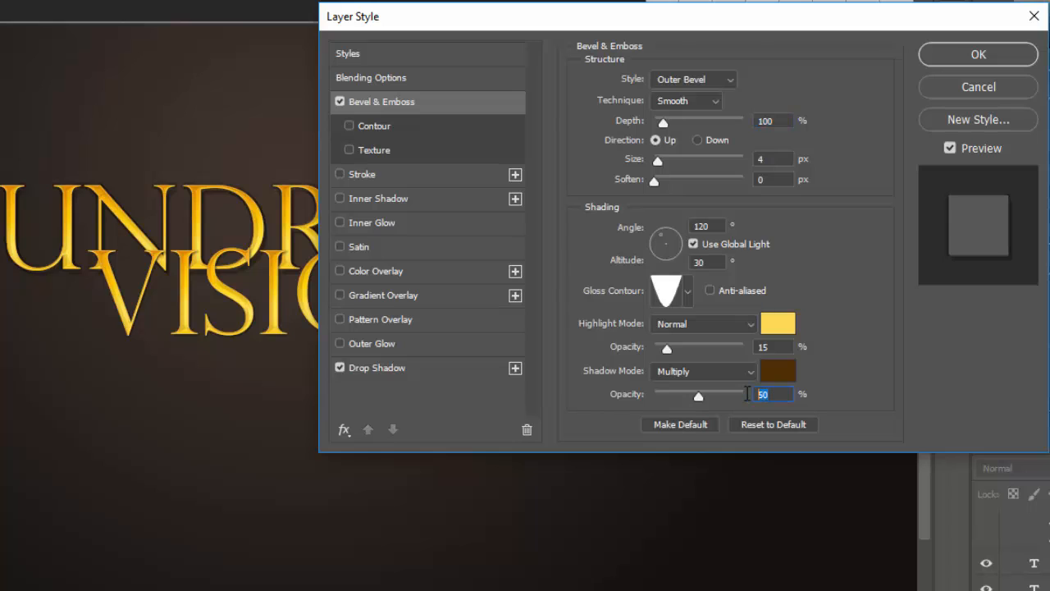
pyautogui.write('100')
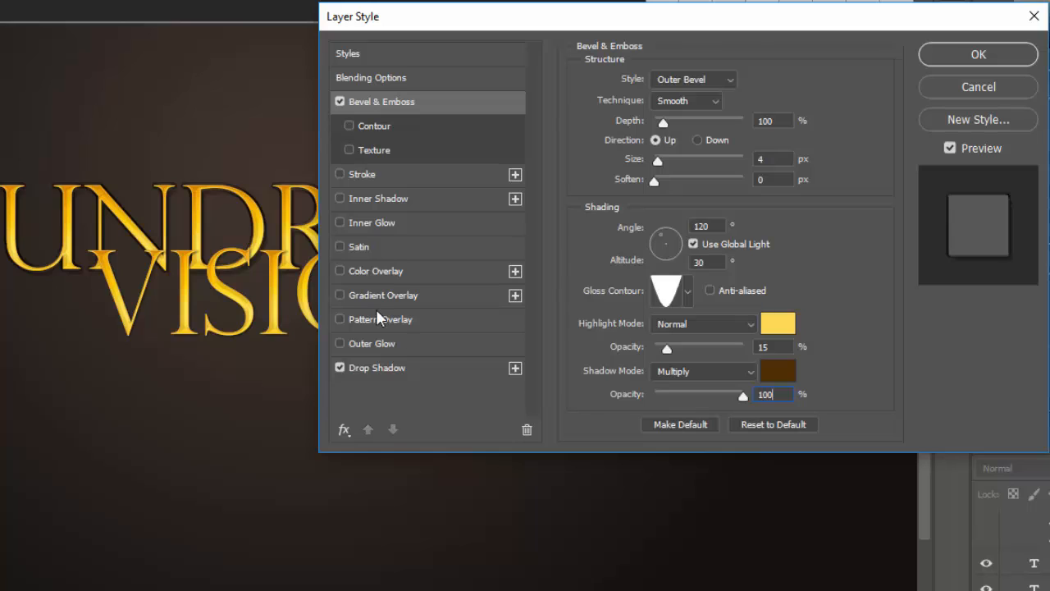
pyautogui.click(386, 175)
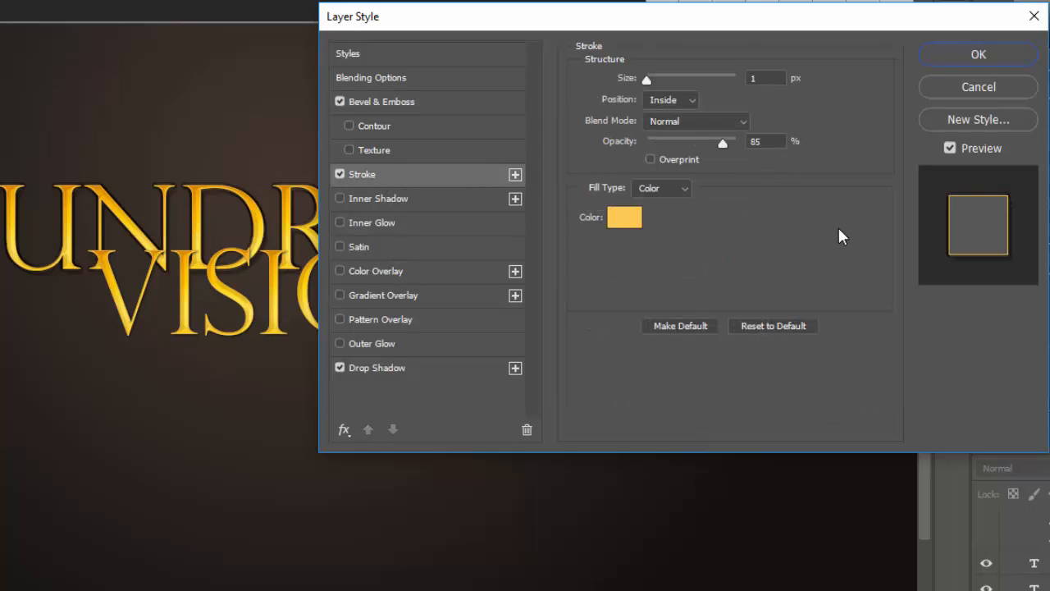
pyautogui.click(749, 78)
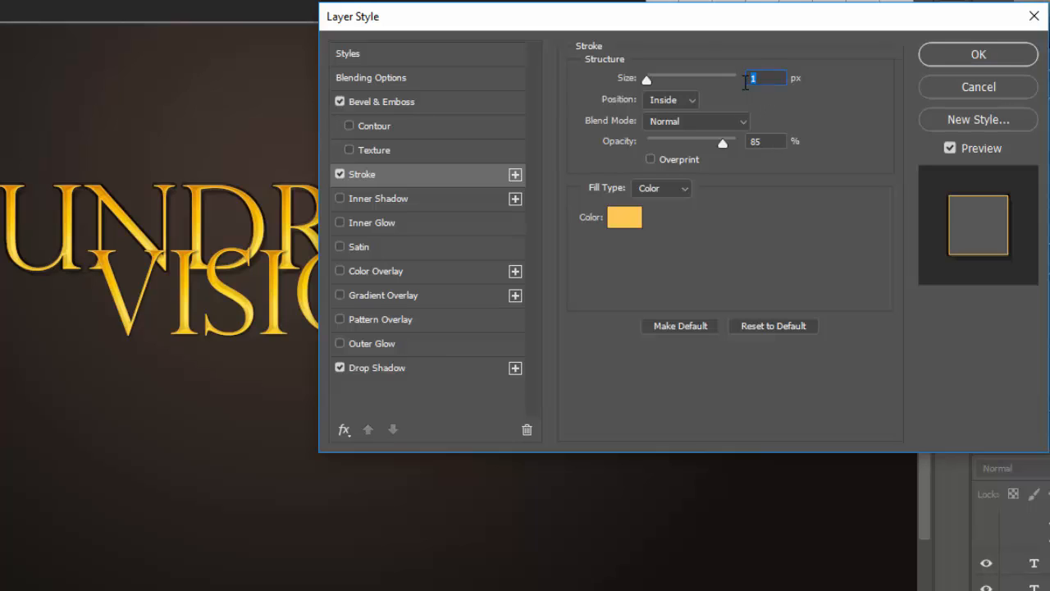
pyautogui.write('4')
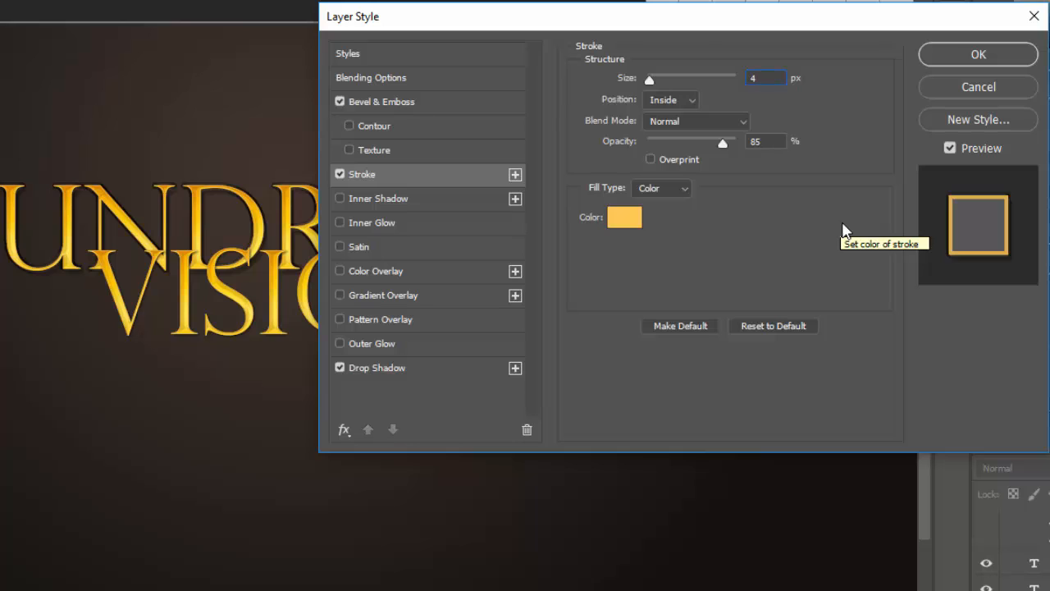
pyautogui.click(688, 98)
pyautogui.click(665, 143)
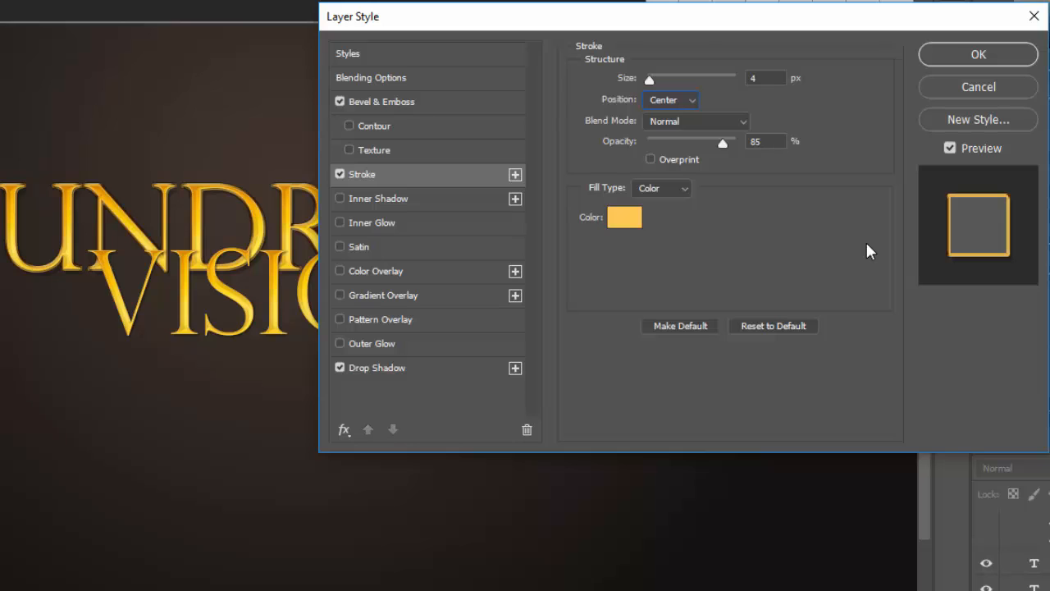
pyautogui.doubleClick(756, 141)
pyautogui.write('100')
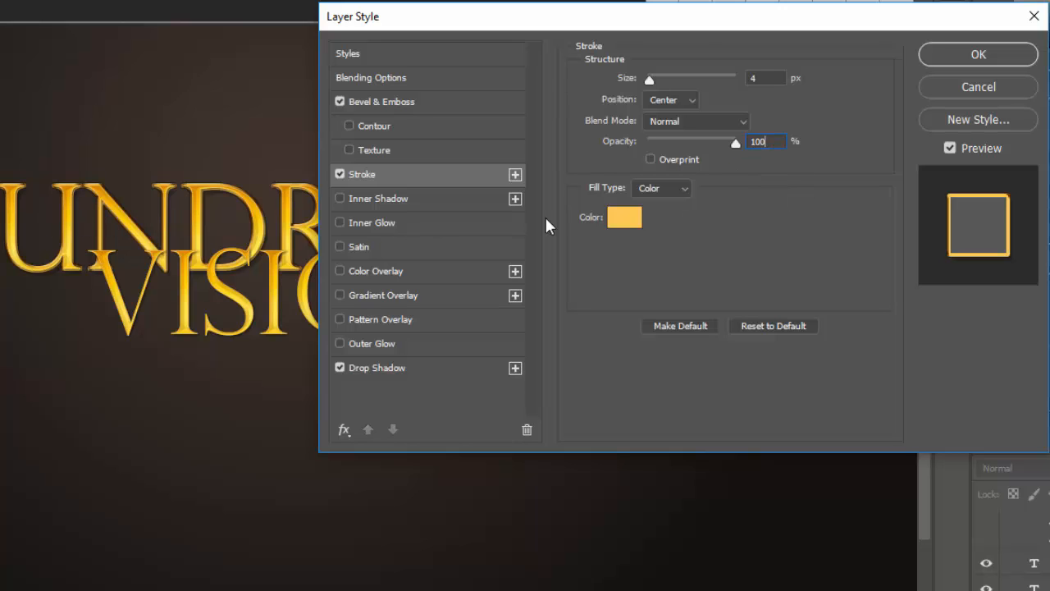
# Set the stroke color on Hundred copy to #3a1800 and apply the layer style
pyautogui.click(637, 220)
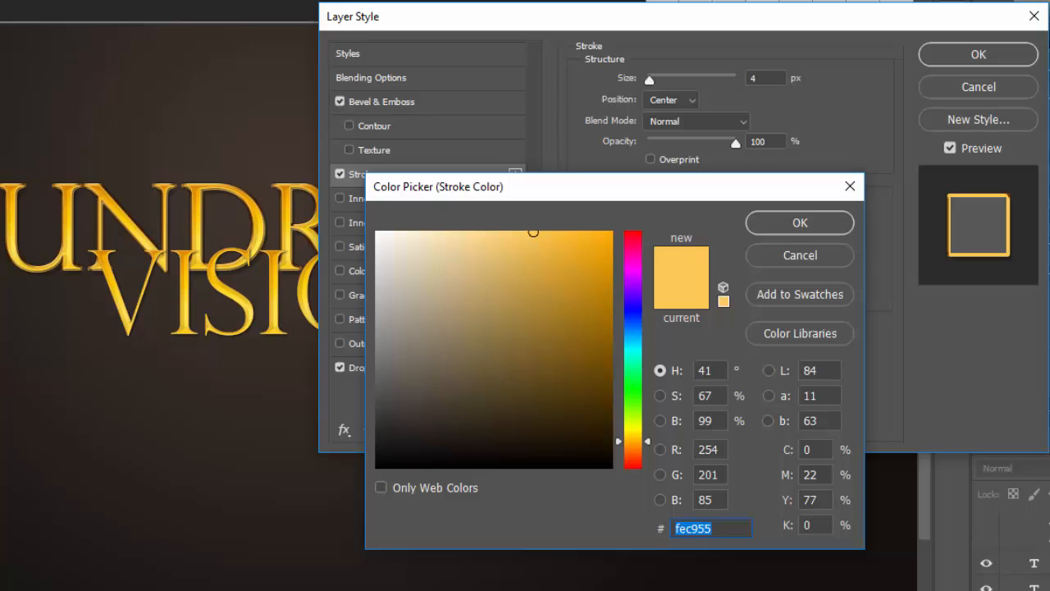
pyautogui.write('3a1800')
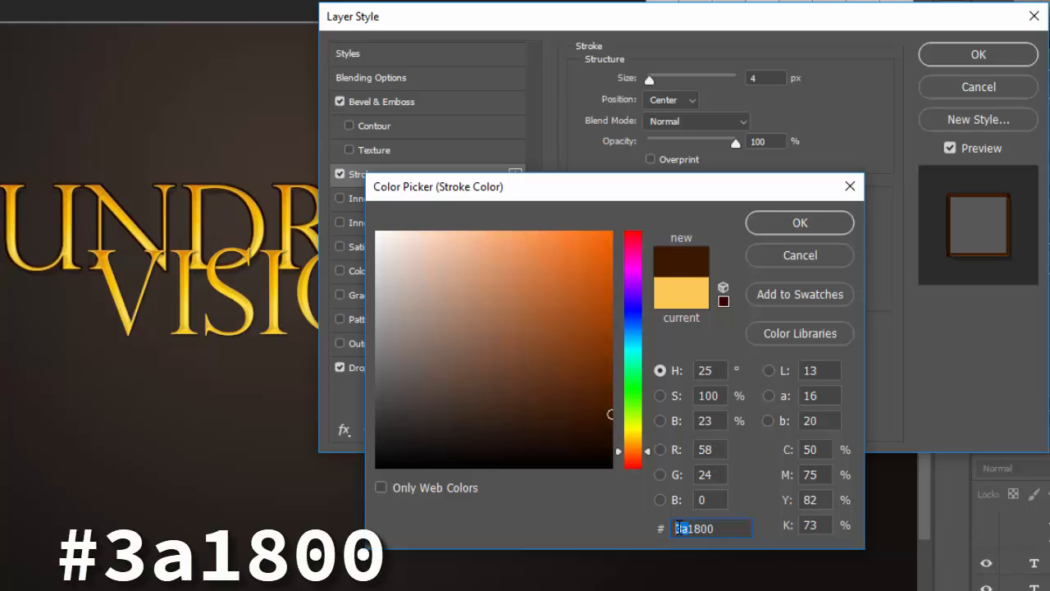
pyautogui.moveTo(680, 528); pyautogui.dragTo(623, 517)
pyautogui.click(727, 528)
pyautogui.click(793, 222)
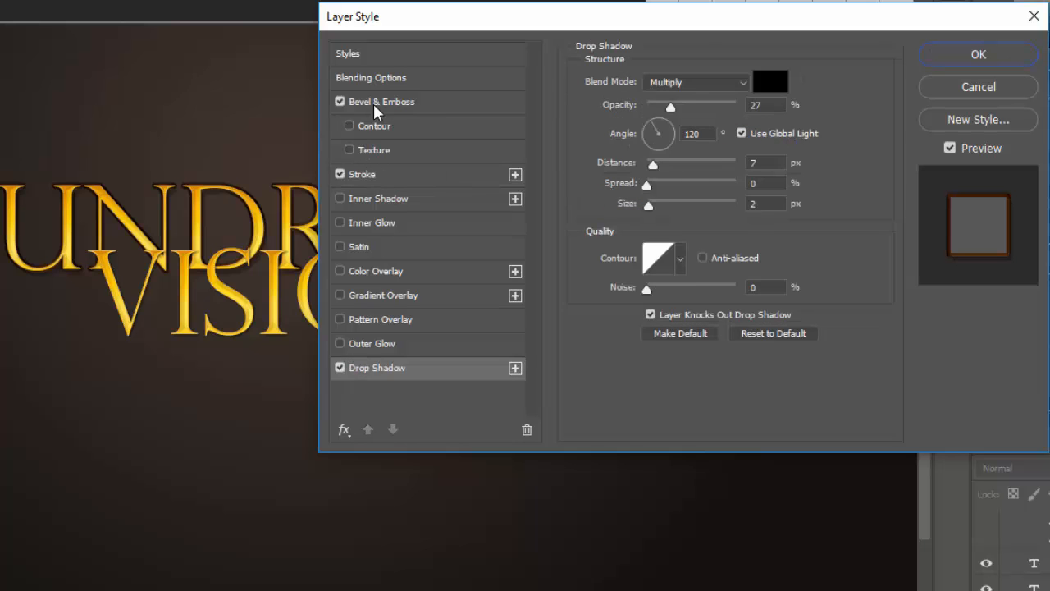
pyautogui.click(374, 105)
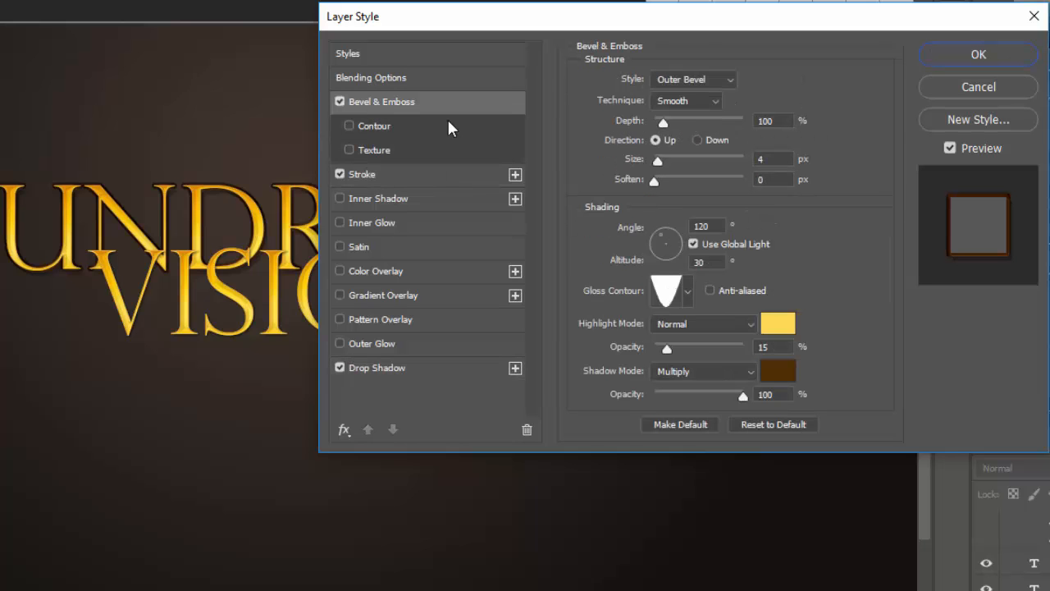
pyautogui.click(1000, 47)
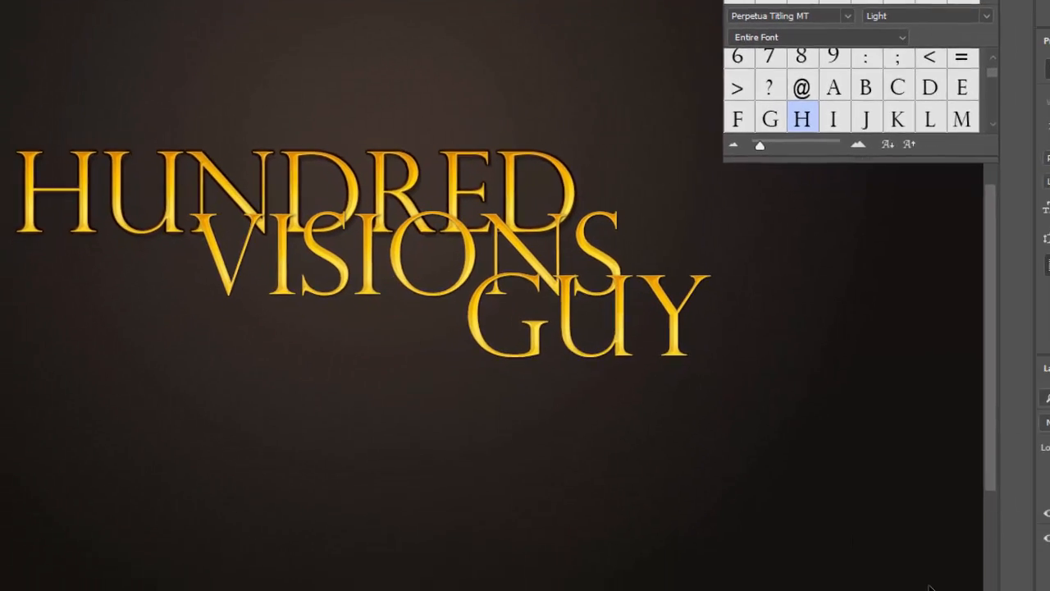
# Copy the layer style from Hundred copy and paste it onto the Visions copy layer
pyautogui.rightClick(921, 560)
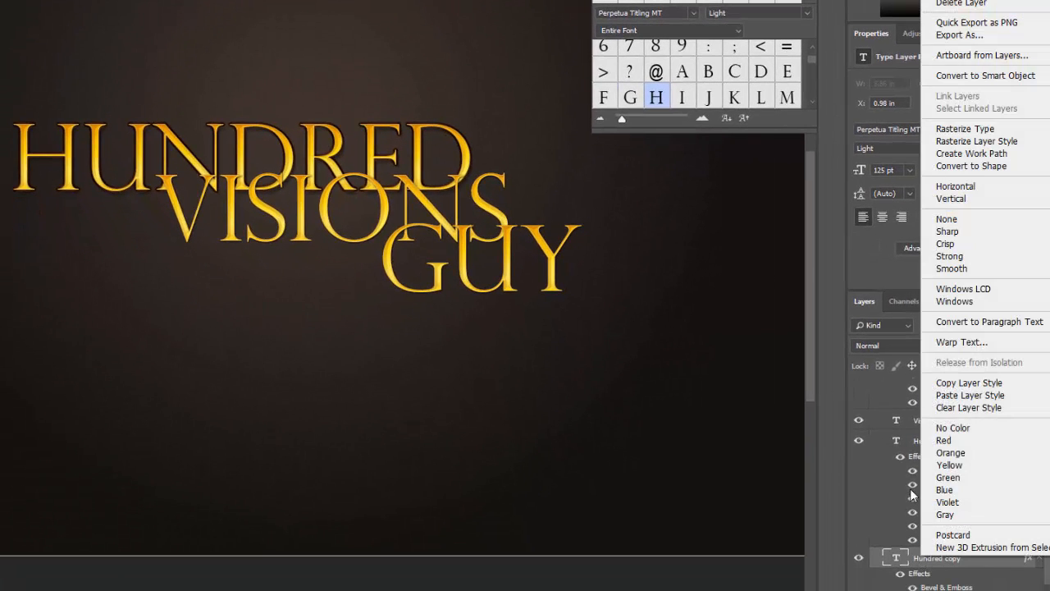
pyautogui.click(969, 383)
pyautogui.rightClick(952, 426)
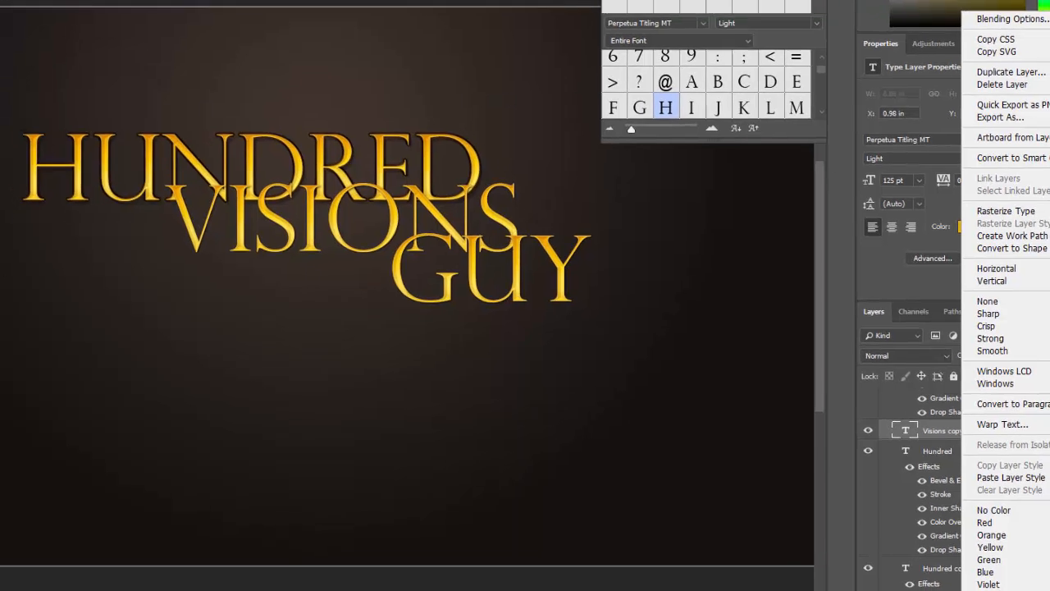
pyautogui.click(12, 386)
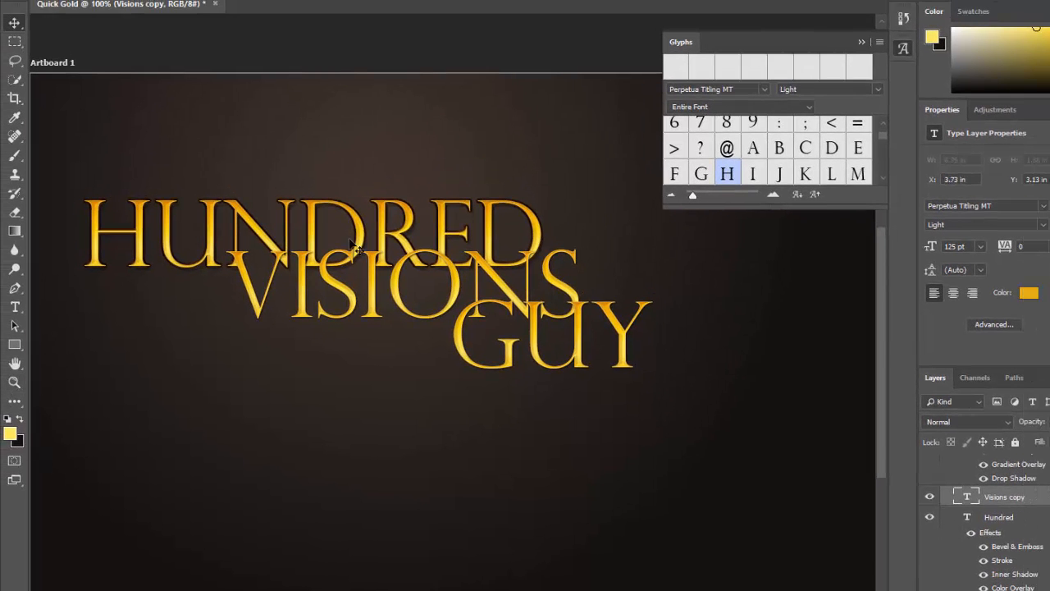
pyautogui.click(301, 245)
pyautogui.click(302, 254)
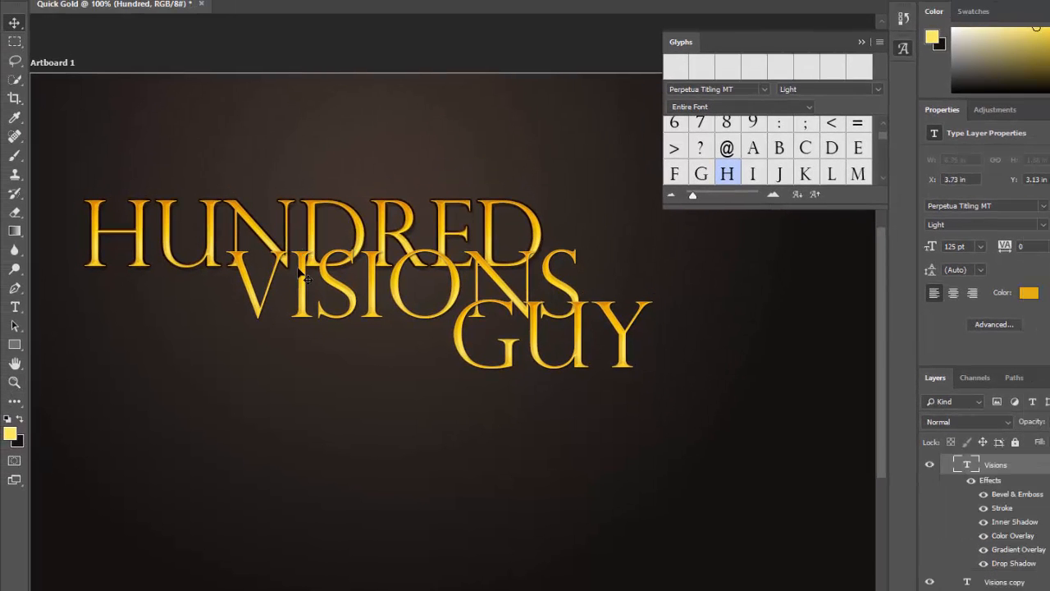
pyautogui.click(14, 382)
pyautogui.click(192, 251)
pyautogui.click(454, 270)
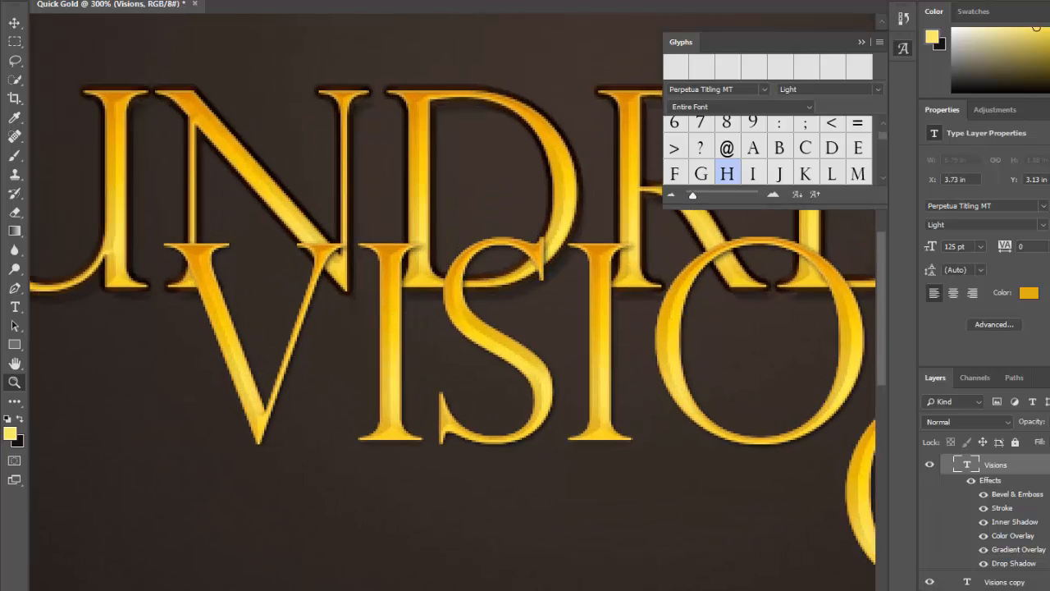
pyautogui.click(1004, 583)
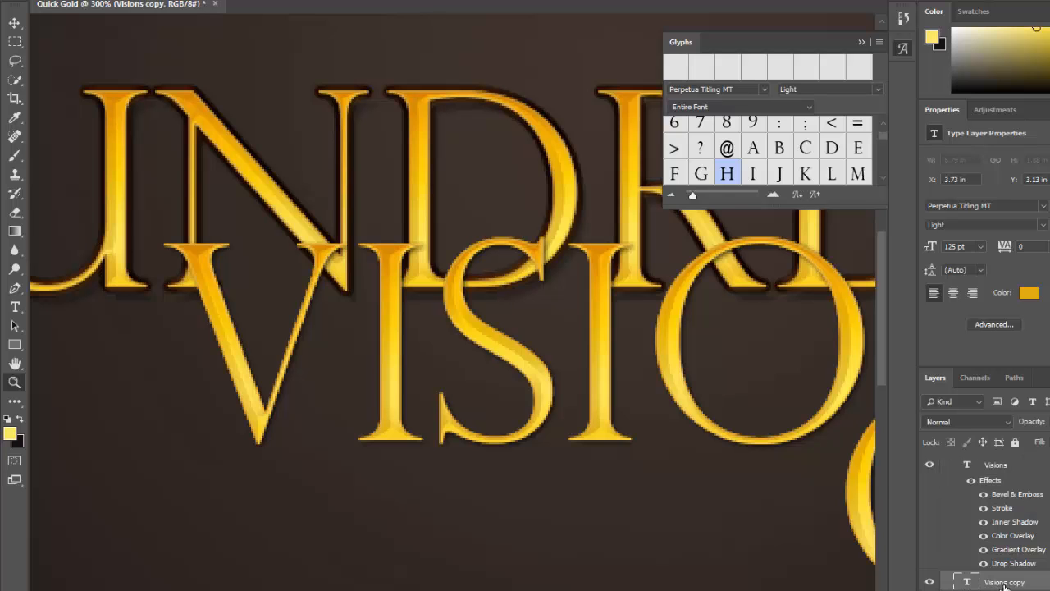
pyautogui.rightClick(1005, 582)
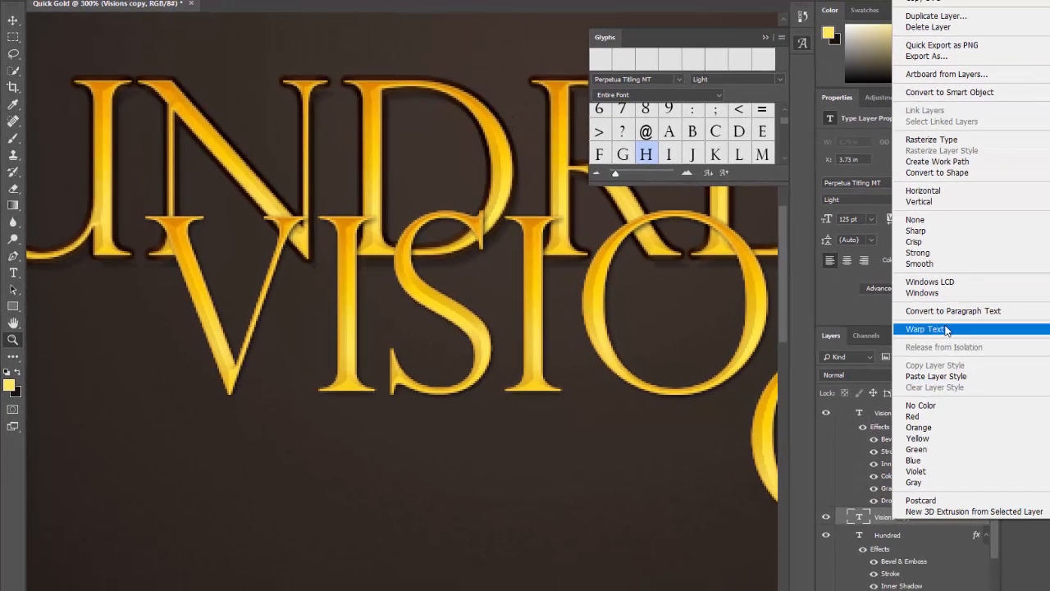
pyautogui.click(951, 376)
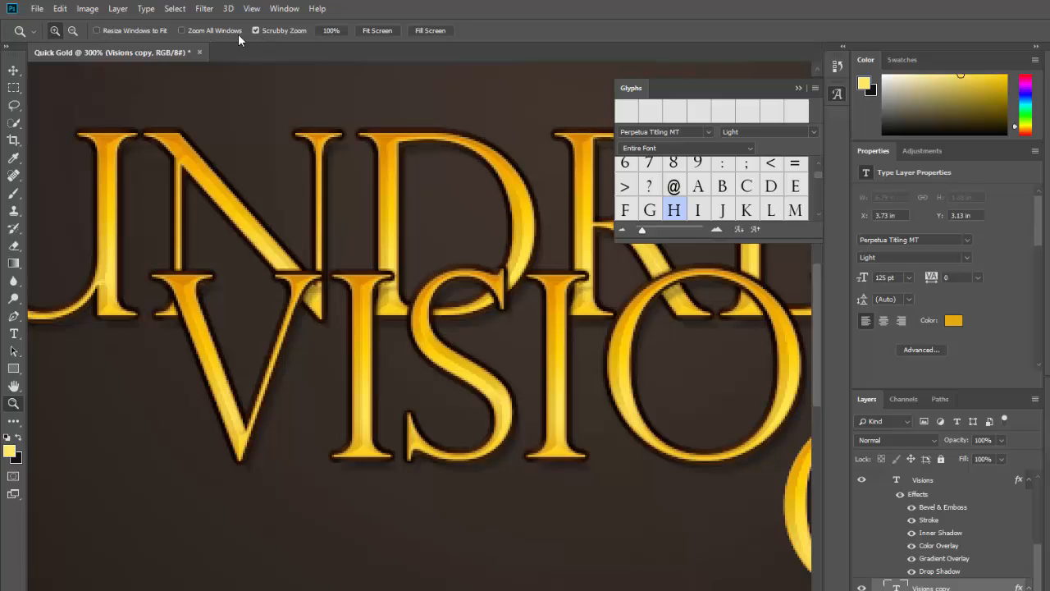
# Paste the copied layer style onto the Guy copy layer
pyautogui.click(377, 31)
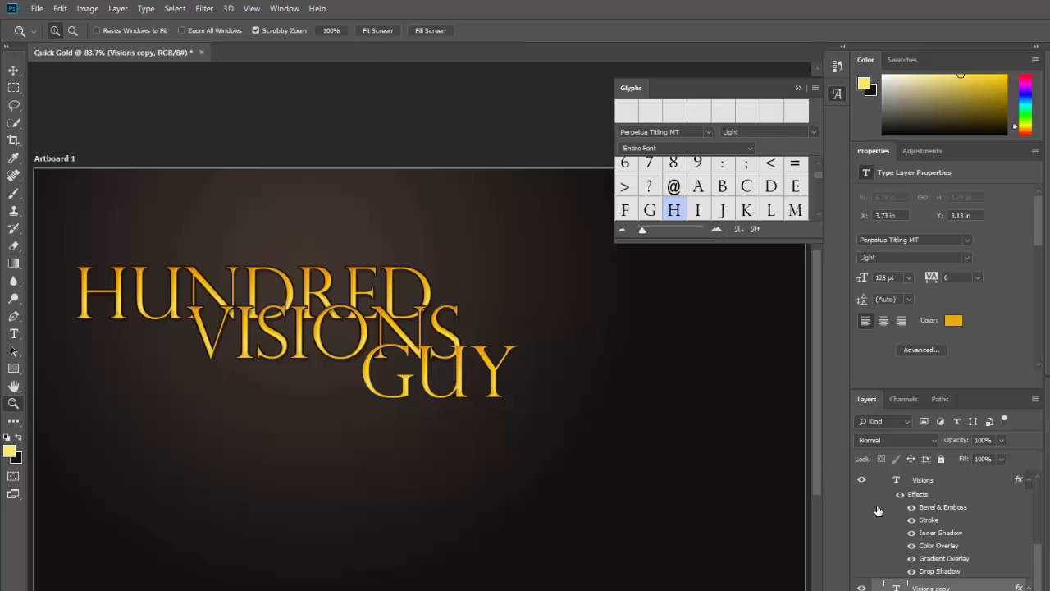
pyautogui.moveTo(1043, 566); pyautogui.dragTo(1038, 535)
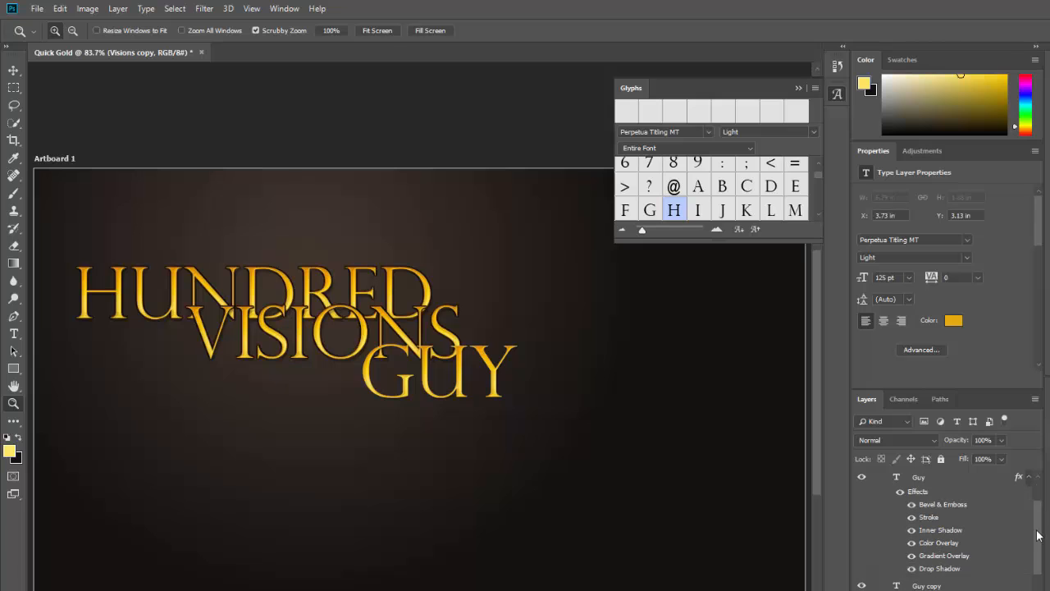
pyautogui.rightClick(942, 587)
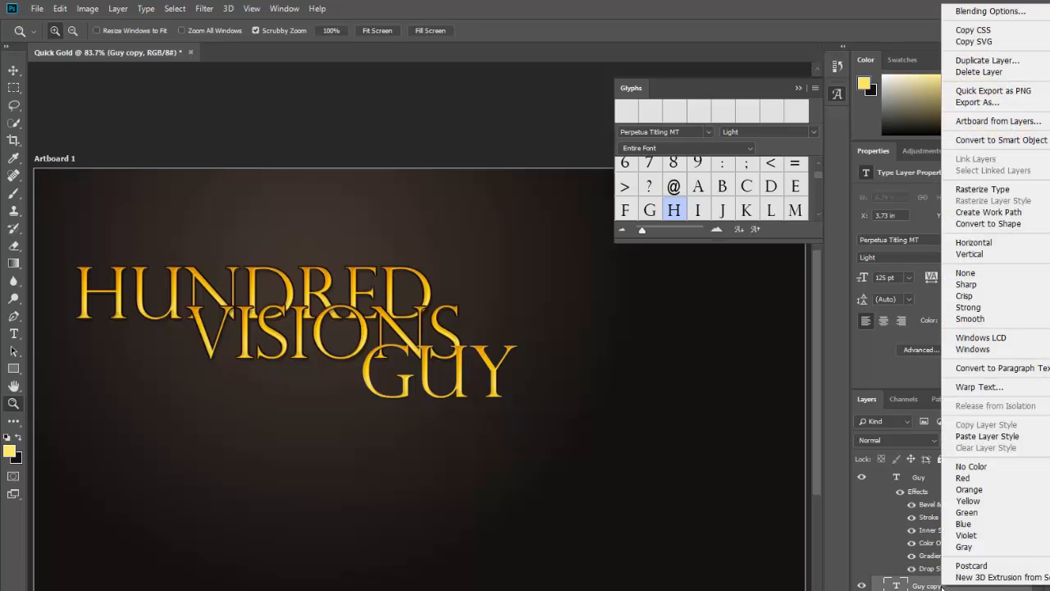
pyautogui.click(987, 436)
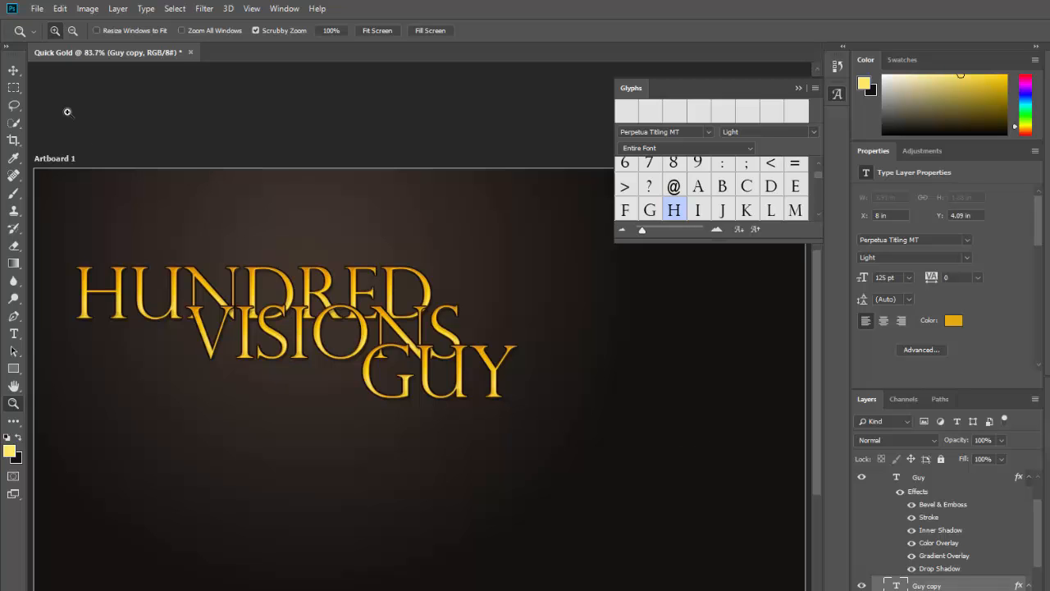
# Try moving the Guy text up and away from its duplicate beneath
pyautogui.click(13, 70)
pyautogui.moveTo(473, 401); pyautogui.dragTo(514, 371)
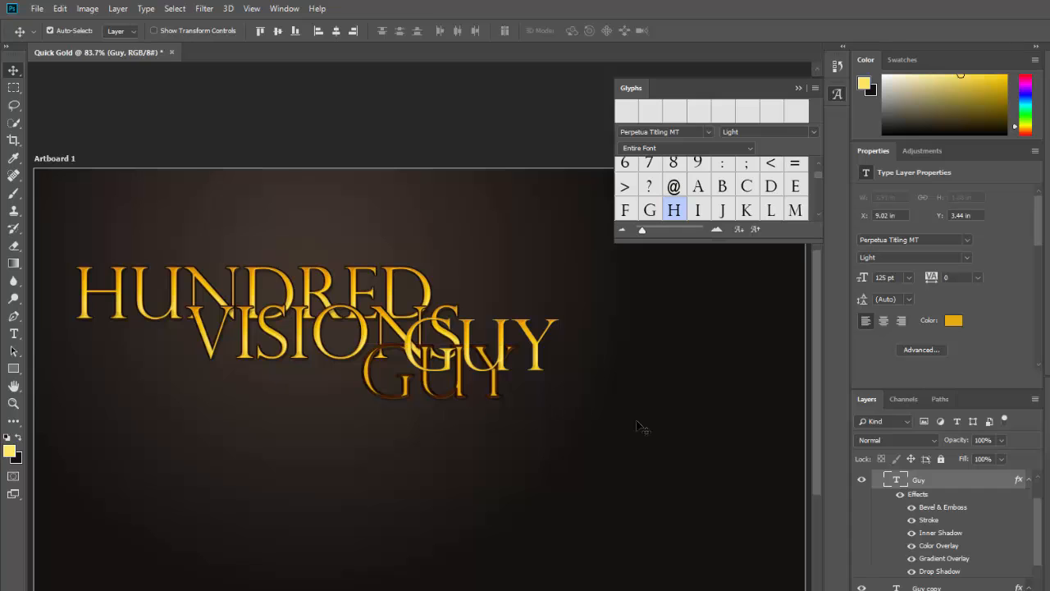
pyautogui.hotkey('ctrl', 'z')
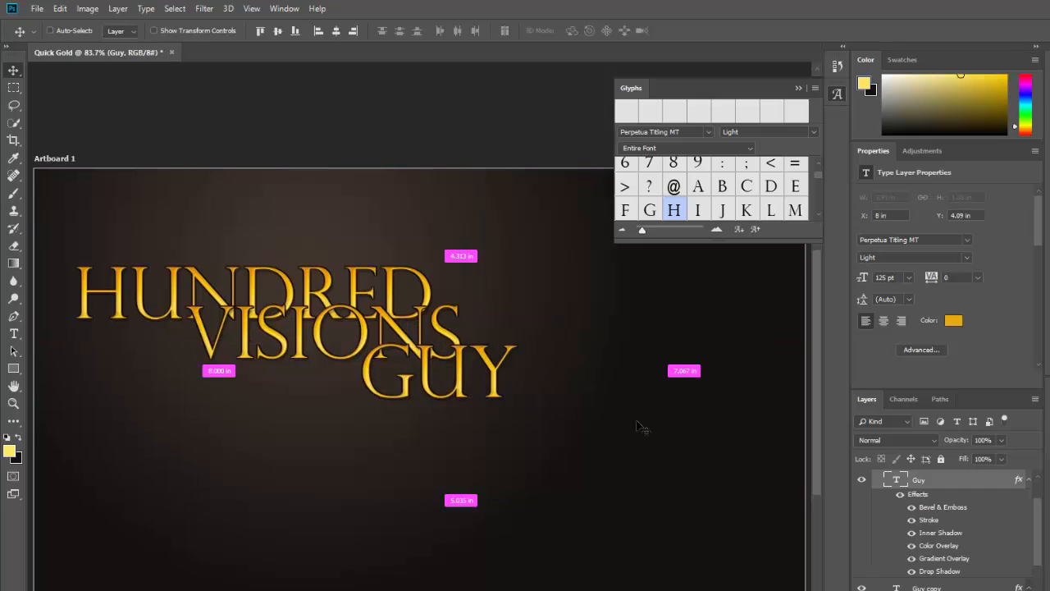
pyautogui.click(640, 429)
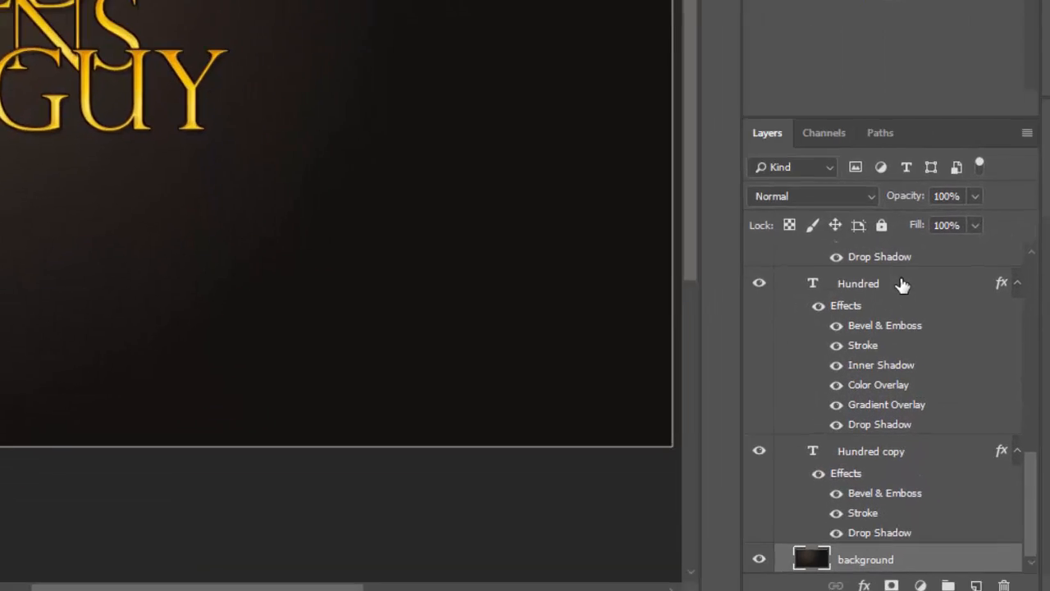
# Collapse the effects lists of all the Hundred, Visions and Guy text layers and their copies
pyautogui.click(902, 504)
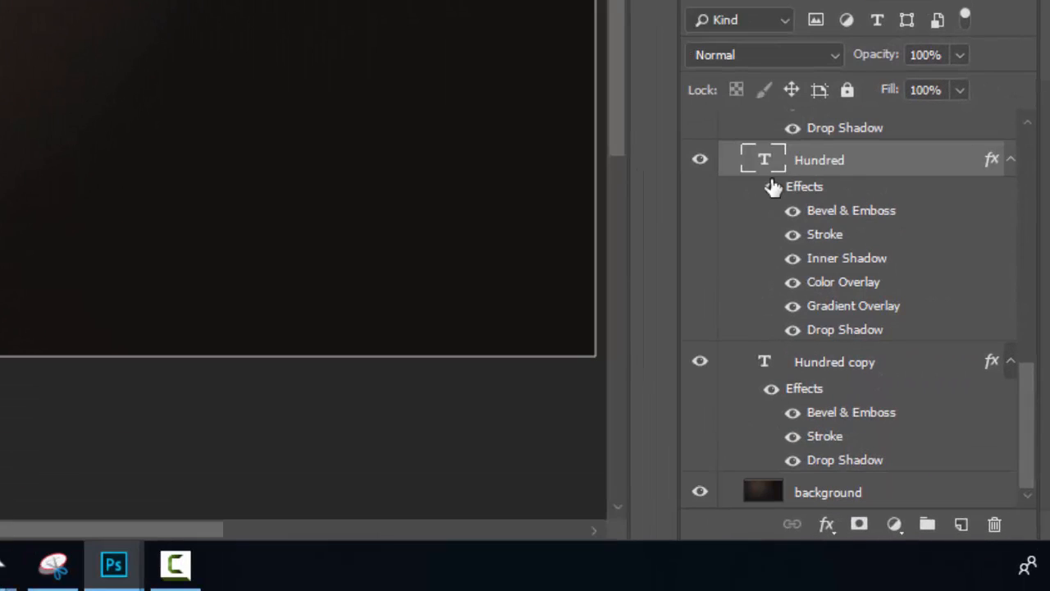
pyautogui.click(1011, 161)
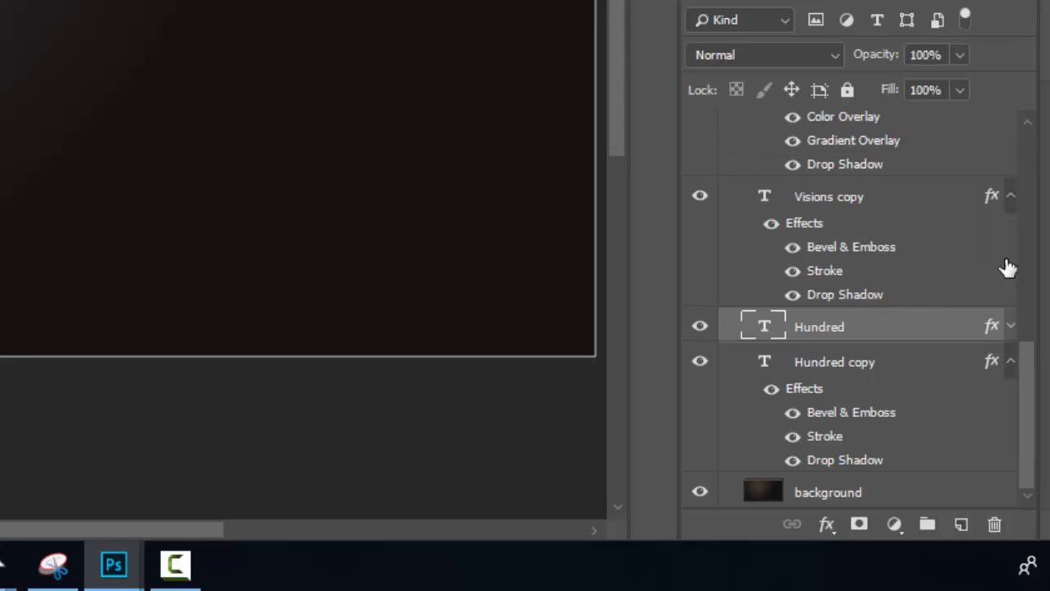
pyautogui.click(1010, 363)
pyautogui.click(1011, 292)
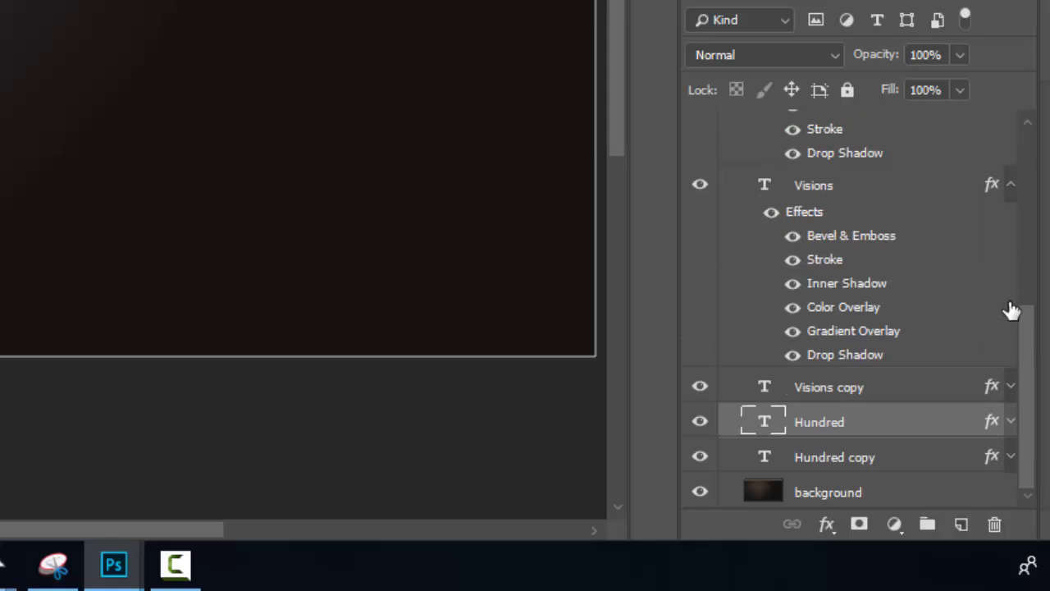
pyautogui.click(1011, 184)
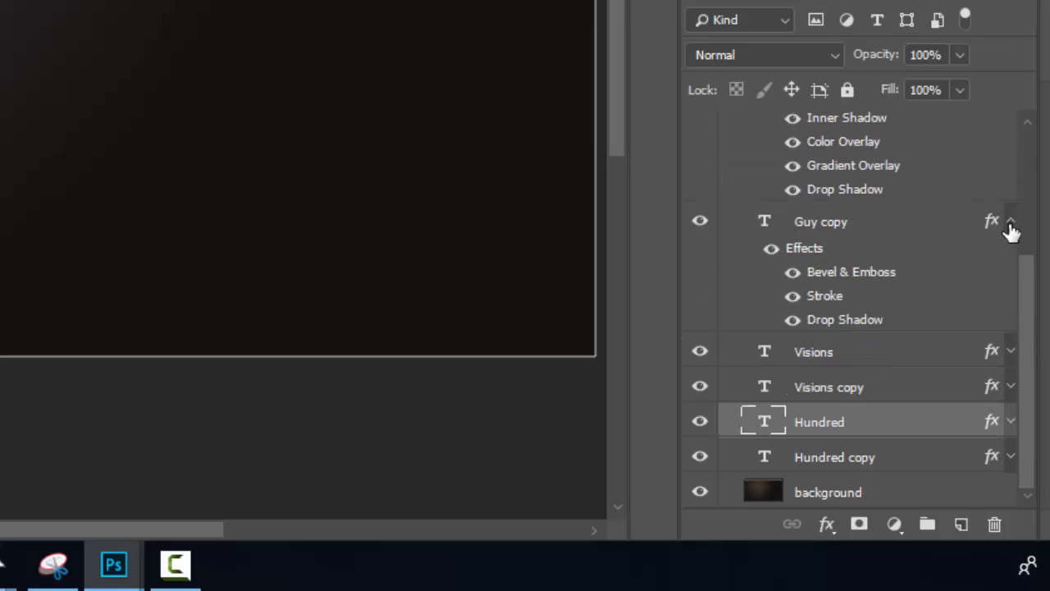
pyautogui.click(1011, 221)
pyautogui.click(1010, 116)
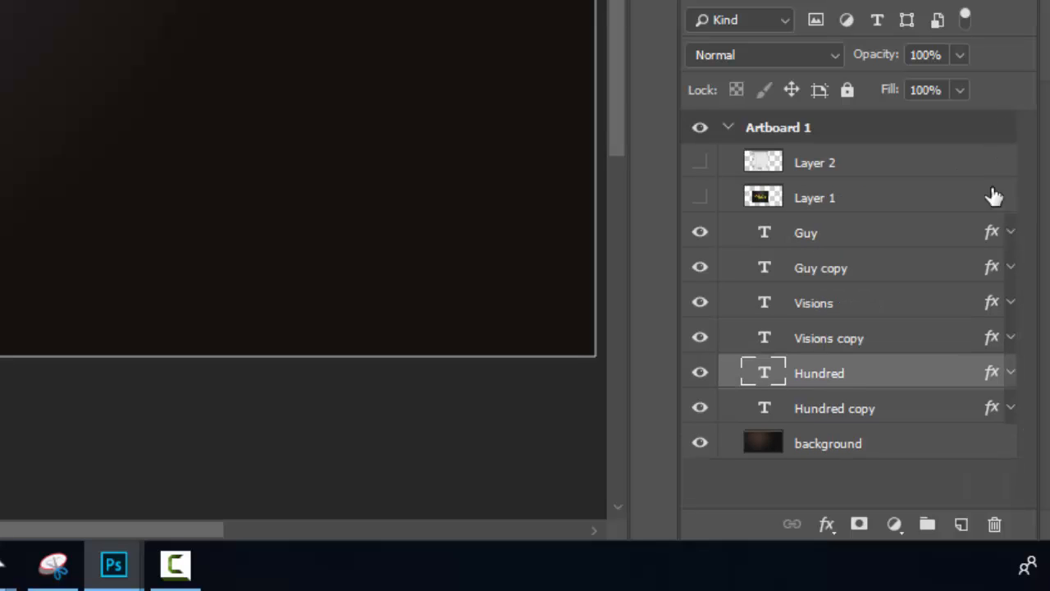
# Link the Hundred and Hundred copy layers together
pyautogui.click(843, 417)
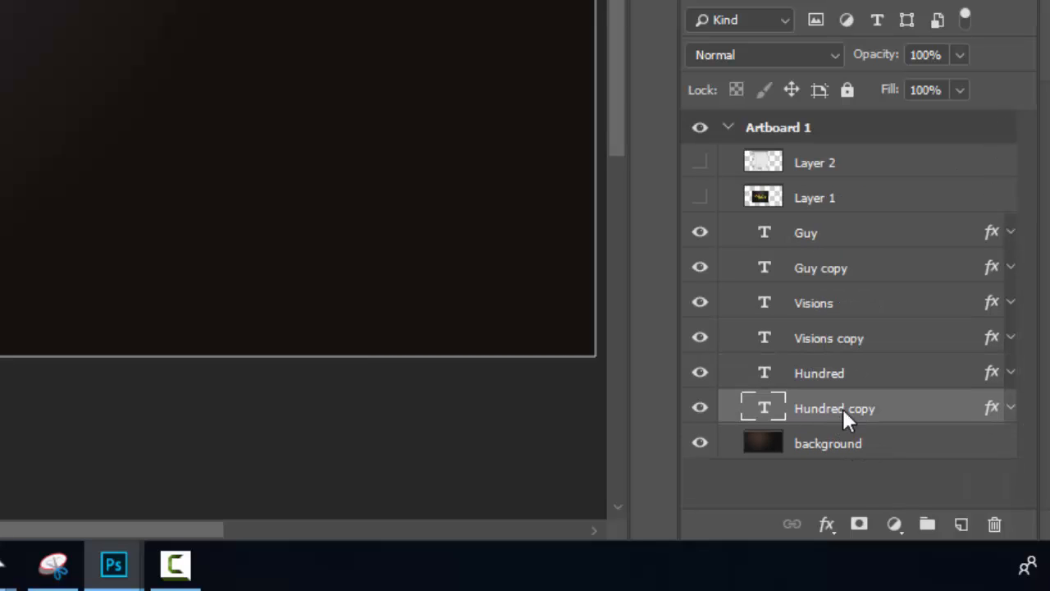
pyautogui.keyDown('shift'); pyautogui.click(858, 392); pyautogui.keyUp('shift')
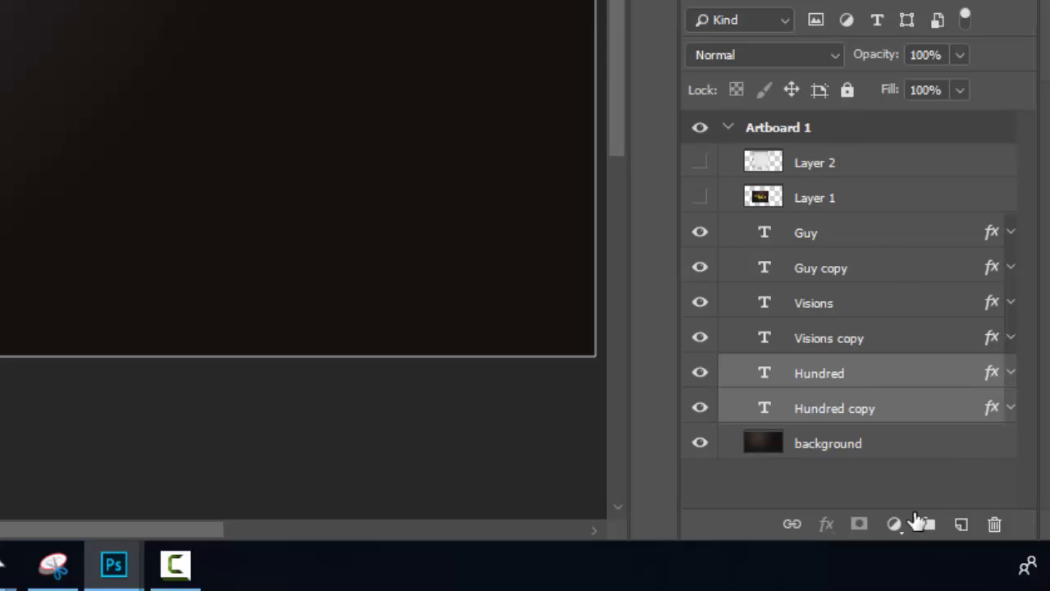
pyautogui.click(791, 529)
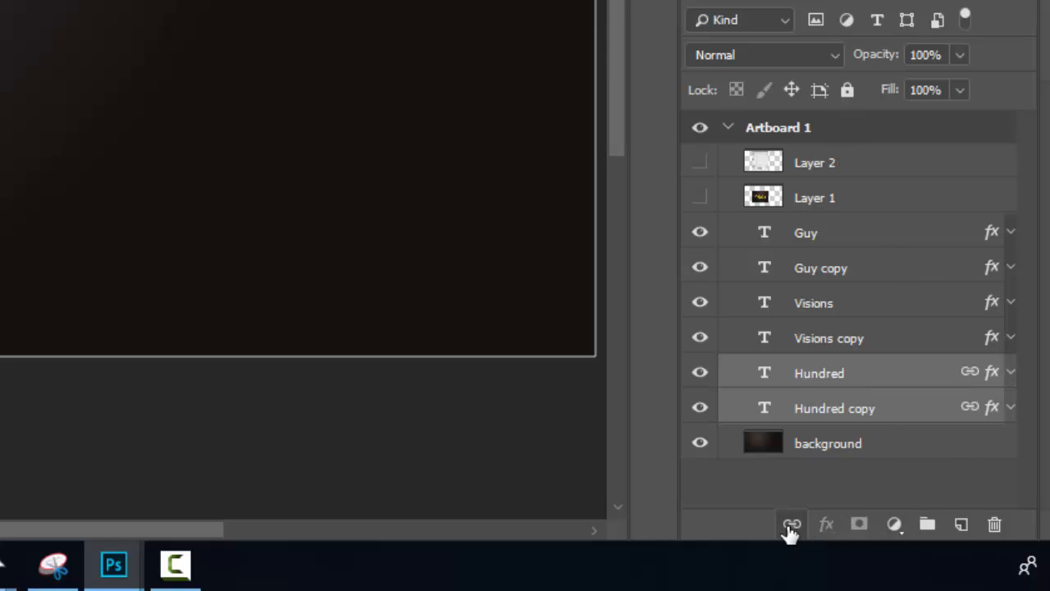
# Unlink the Hundred copy layer from Hundred and link the two layers together again
pyautogui.click(902, 349)
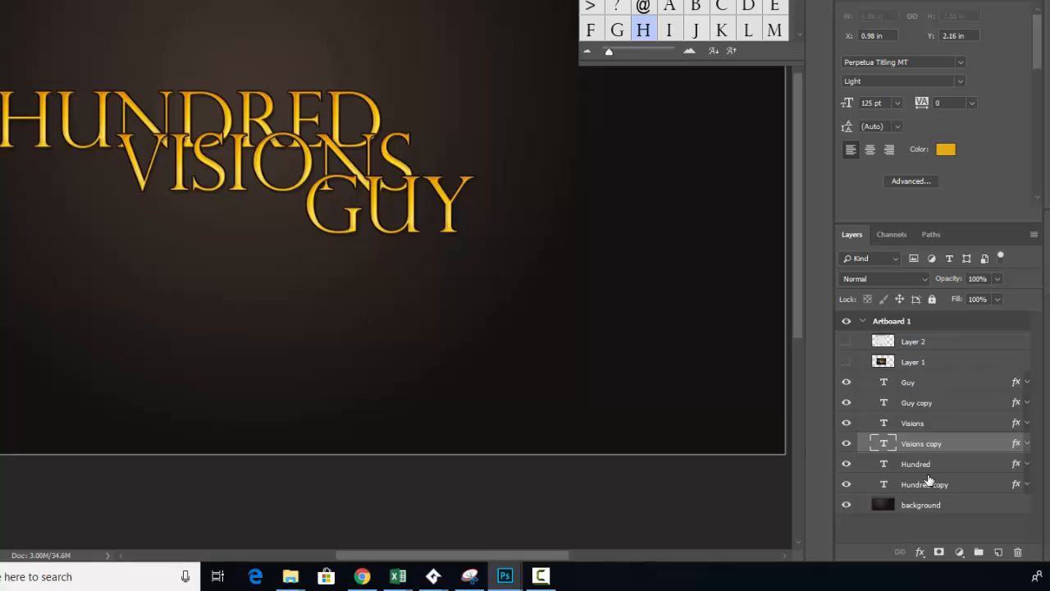
pyautogui.click(928, 482)
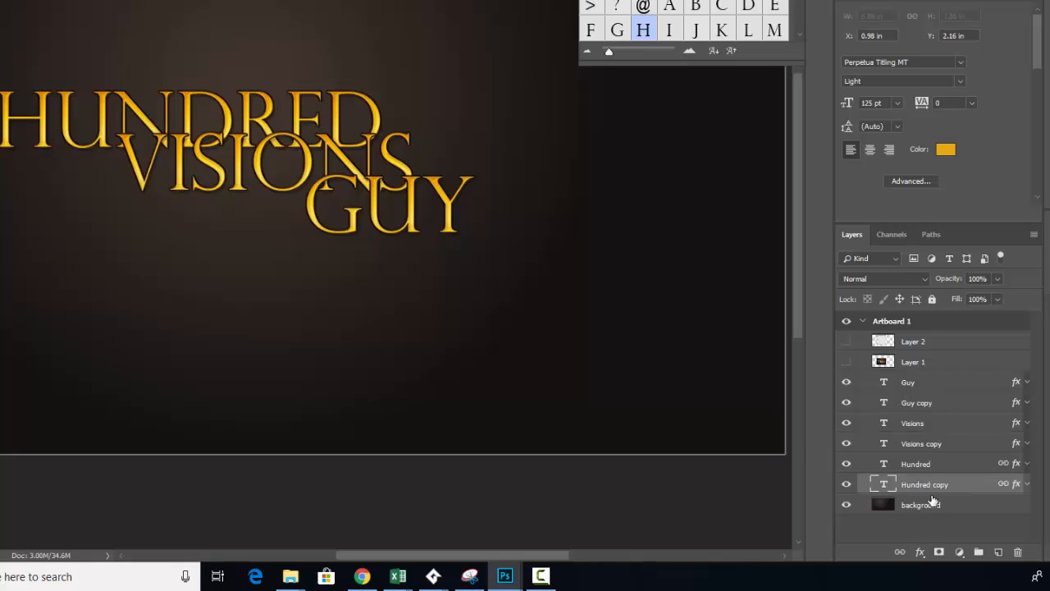
pyautogui.click(899, 553)
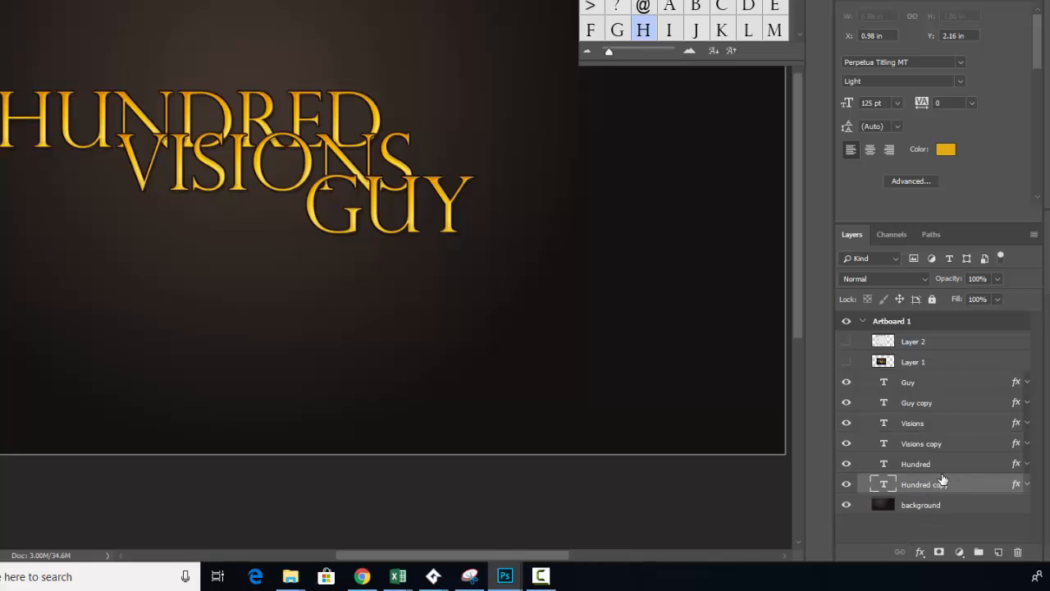
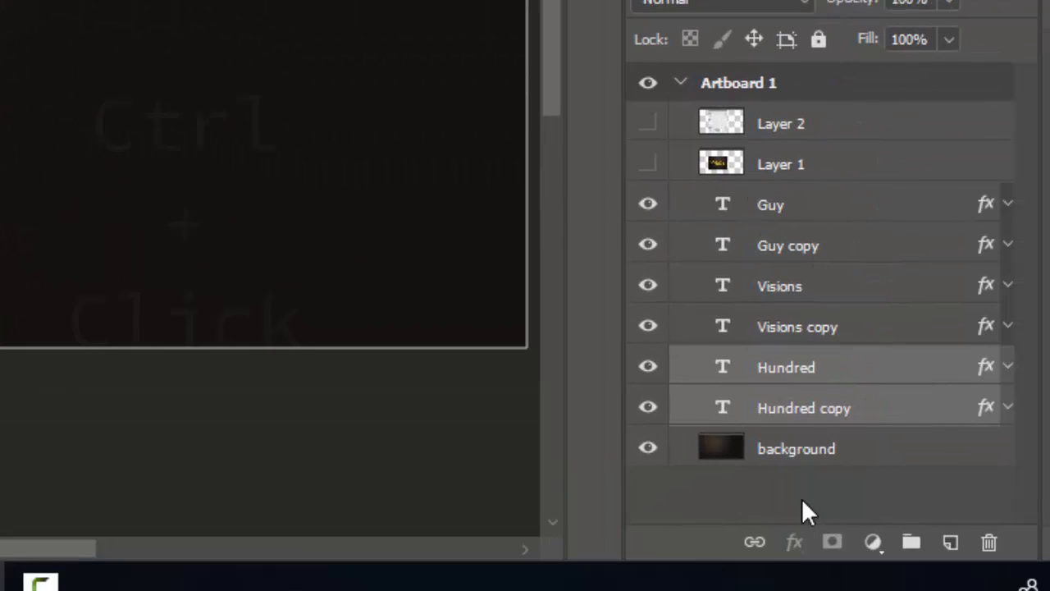
pyautogui.click(755, 542)
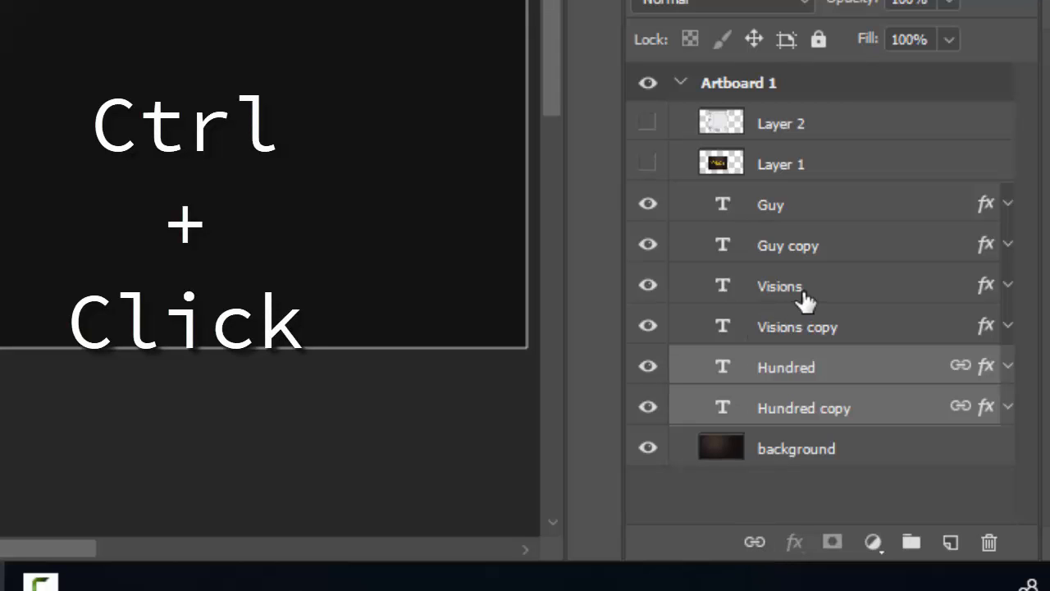
# Link Visions with Visions copy as one pair and Guy with Guy copy as another
pyautogui.click(803, 297)
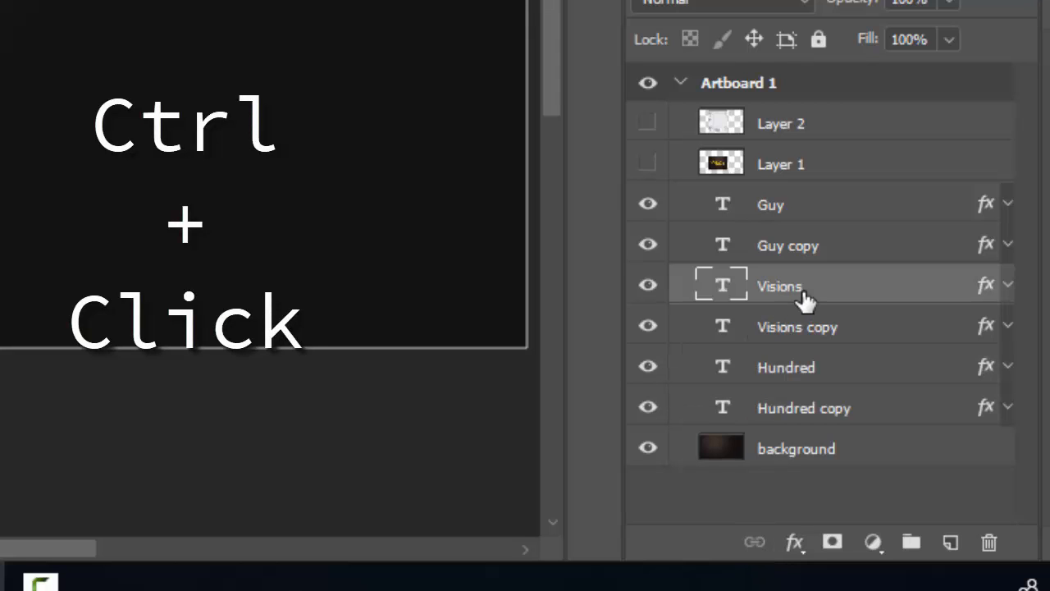
pyautogui.keyDown('ctrl'); pyautogui.click(838, 340); pyautogui.keyUp('ctrl')
pyautogui.click(755, 543)
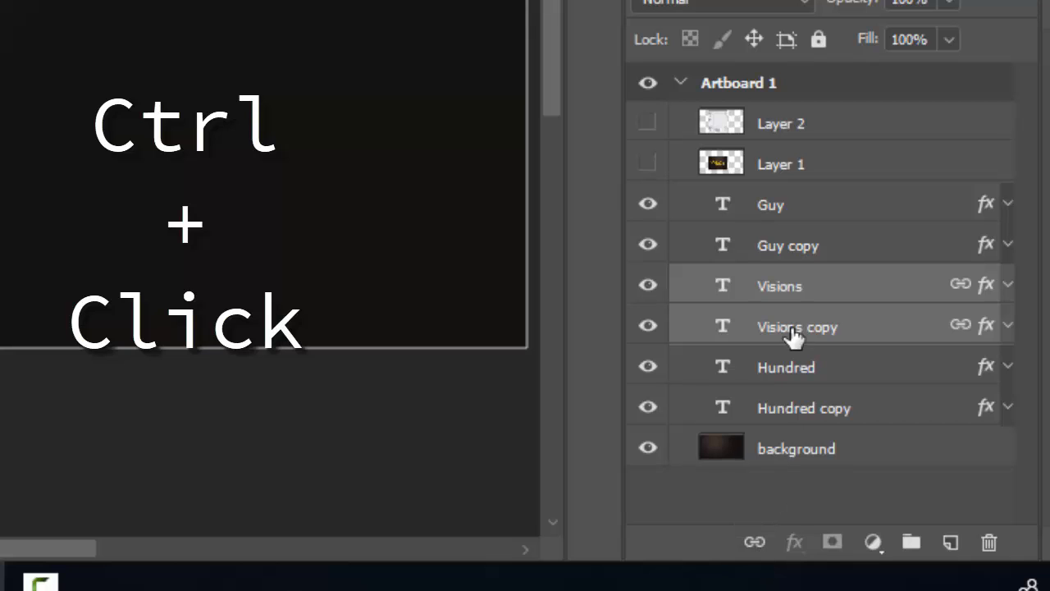
pyautogui.click(857, 215)
pyautogui.keyDown('ctrl'); pyautogui.click(865, 252); pyautogui.keyUp('ctrl')
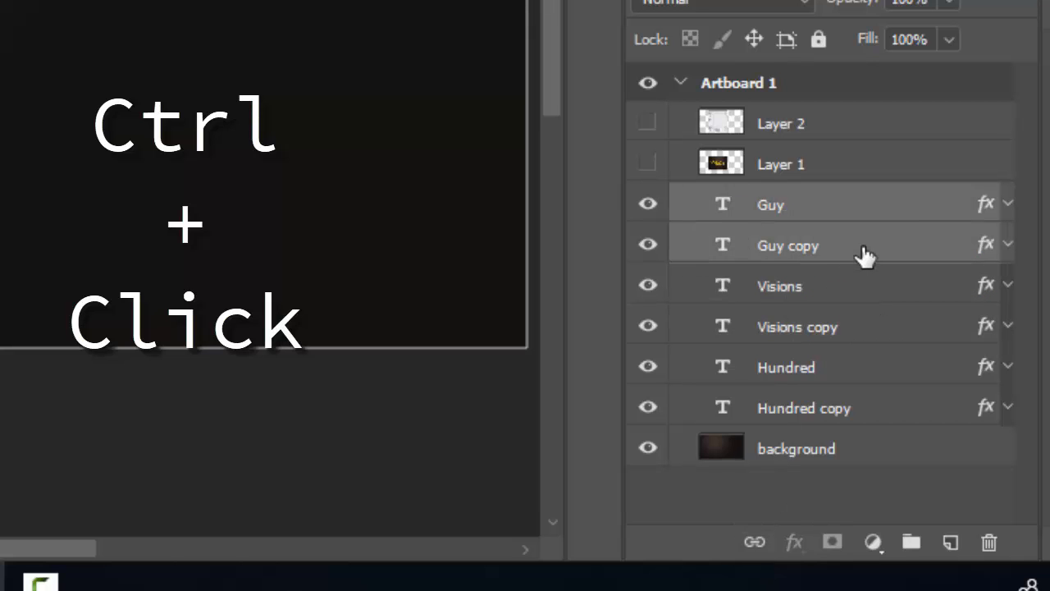
pyautogui.click(755, 542)
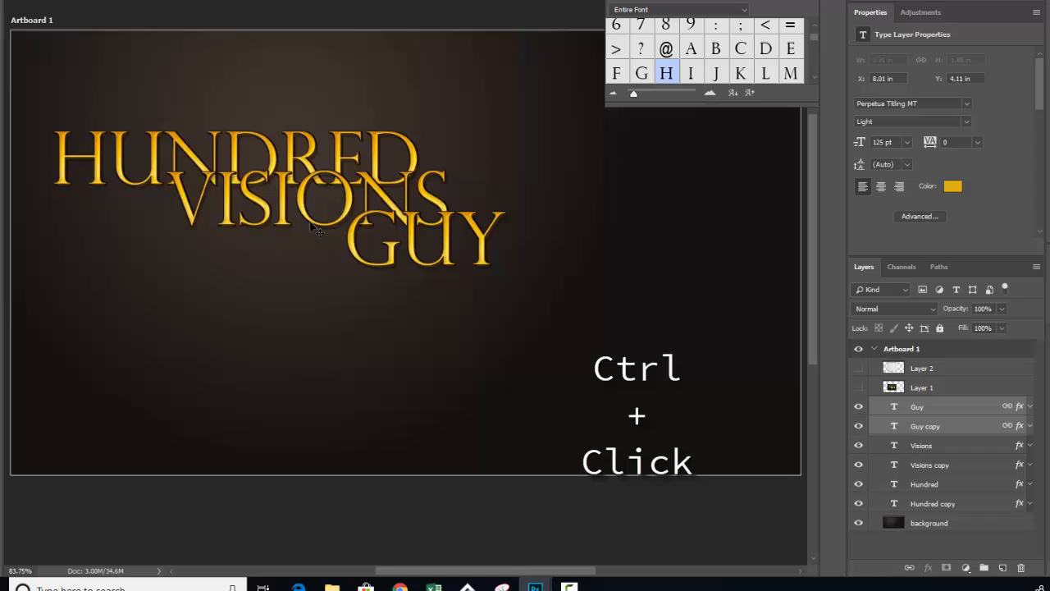
# Move the linked Guy text slightly up and left so it overlaps Visions, to about X 7.38 in, Y 3.83 in
pyautogui.moveTo(373, 246); pyautogui.dragTo(347, 236)
# Undo the accidental move of the background and fully lock the background layer
pyautogui.moveTo(556, 290); pyautogui.dragTo(354, 237)
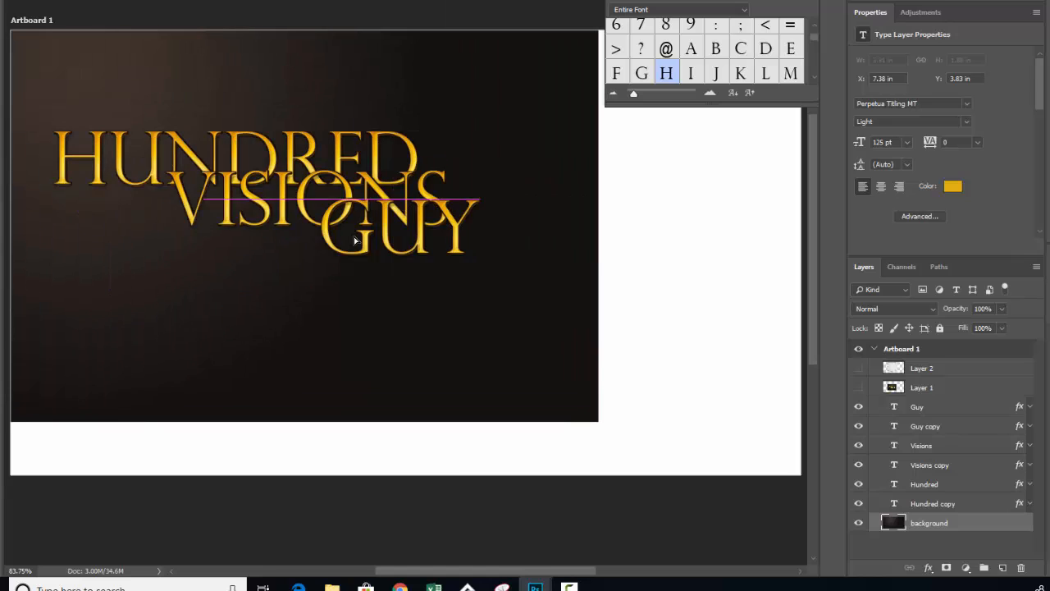
pyautogui.hotkey('ctrl', 'z')
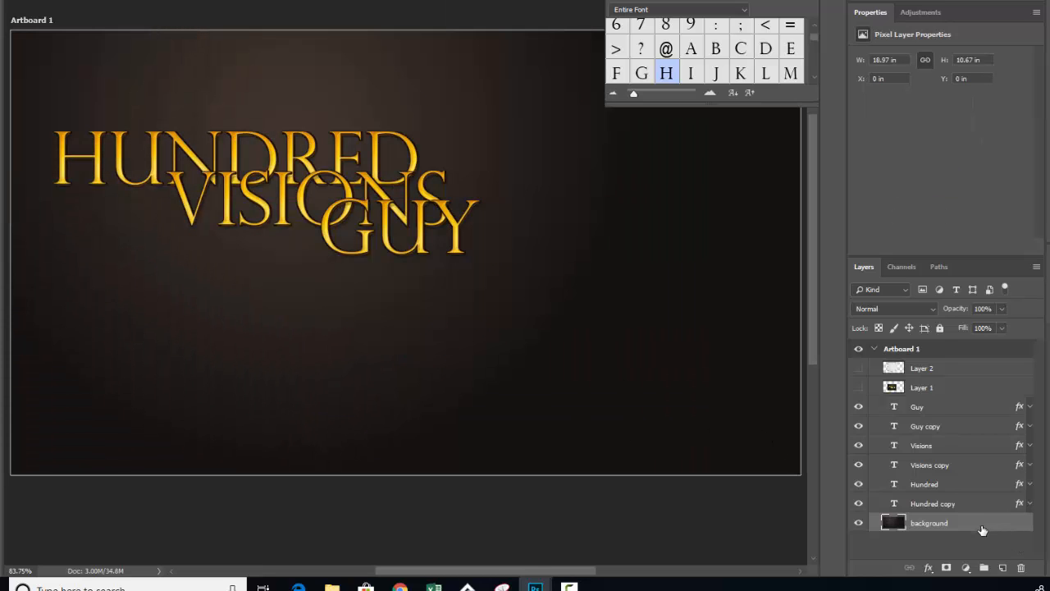
pyautogui.click(940, 328)
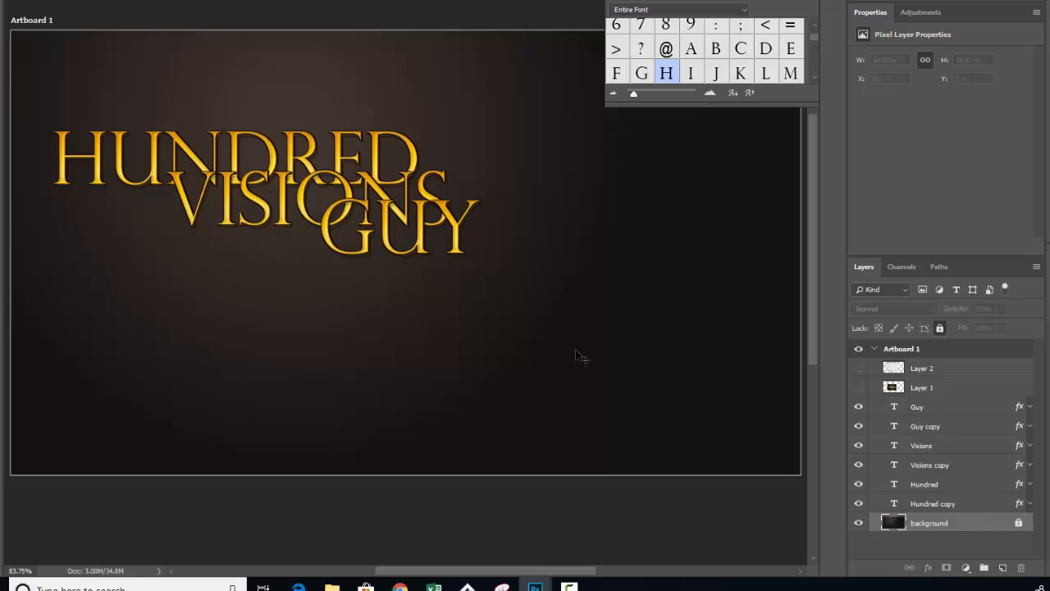
# Select all six Hundred, Visions and Guy text layers and move them together further into the artboard
pyautogui.moveTo(531, 275); pyautogui.dragTo(315, 133)
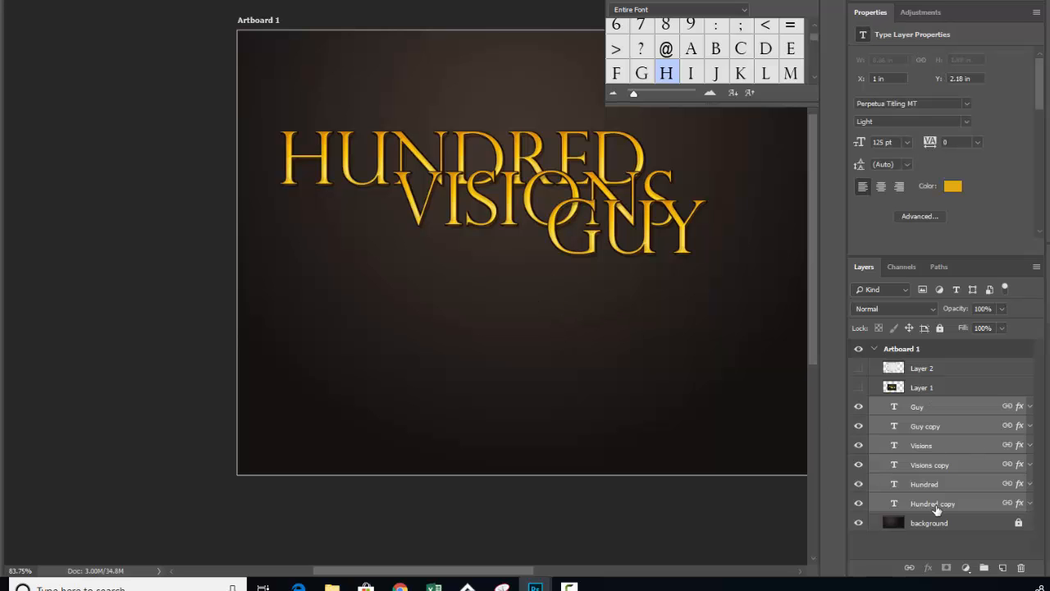
pyautogui.moveTo(509, 208); pyautogui.dragTo(589, 248)
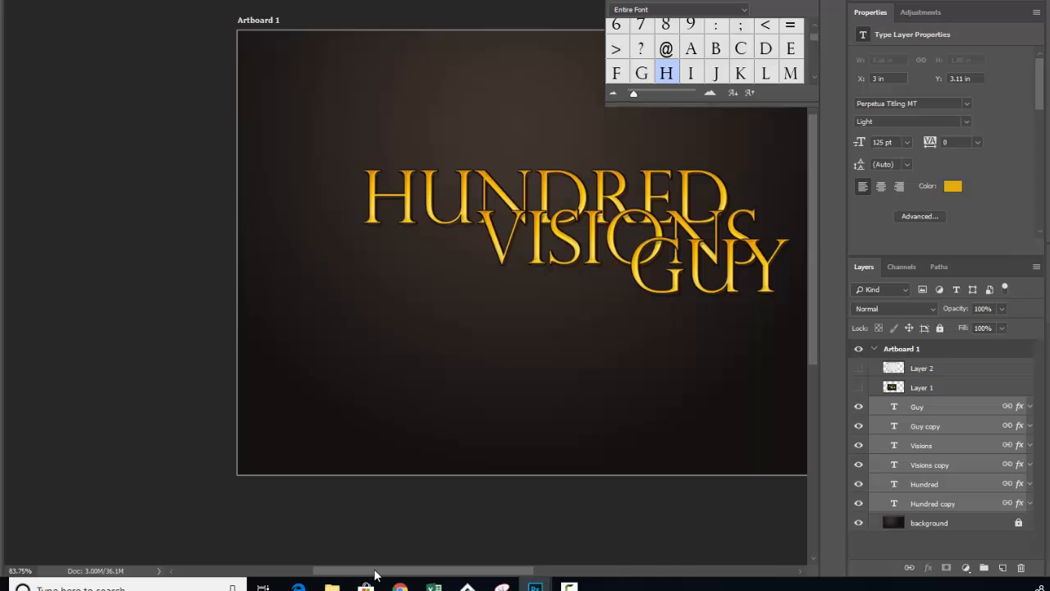
pyautogui.moveTo(374, 574); pyautogui.dragTo(425, 579)
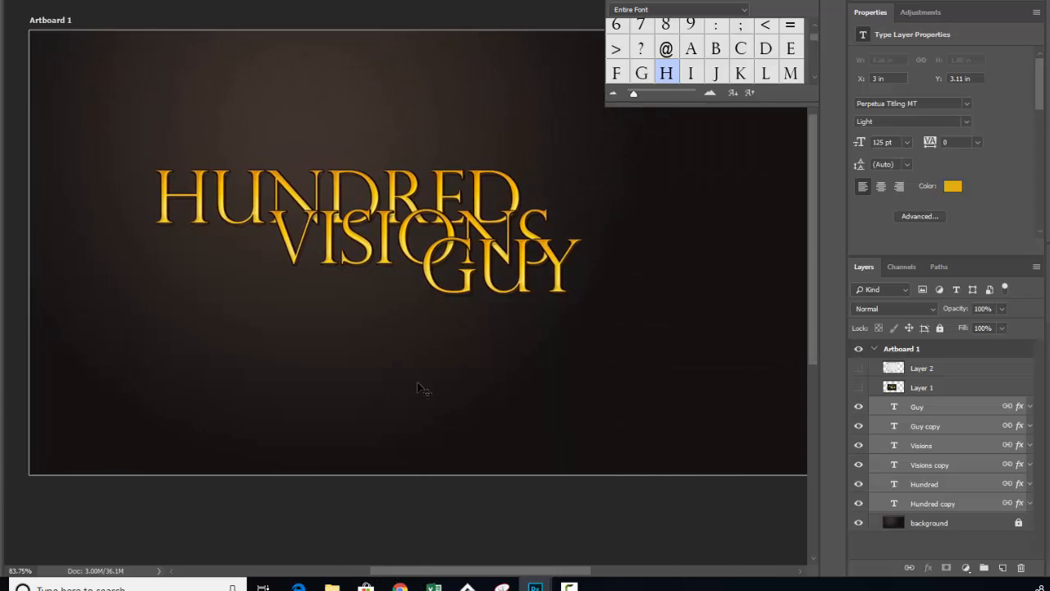
pyautogui.moveTo(376, 242); pyautogui.dragTo(319, 211)
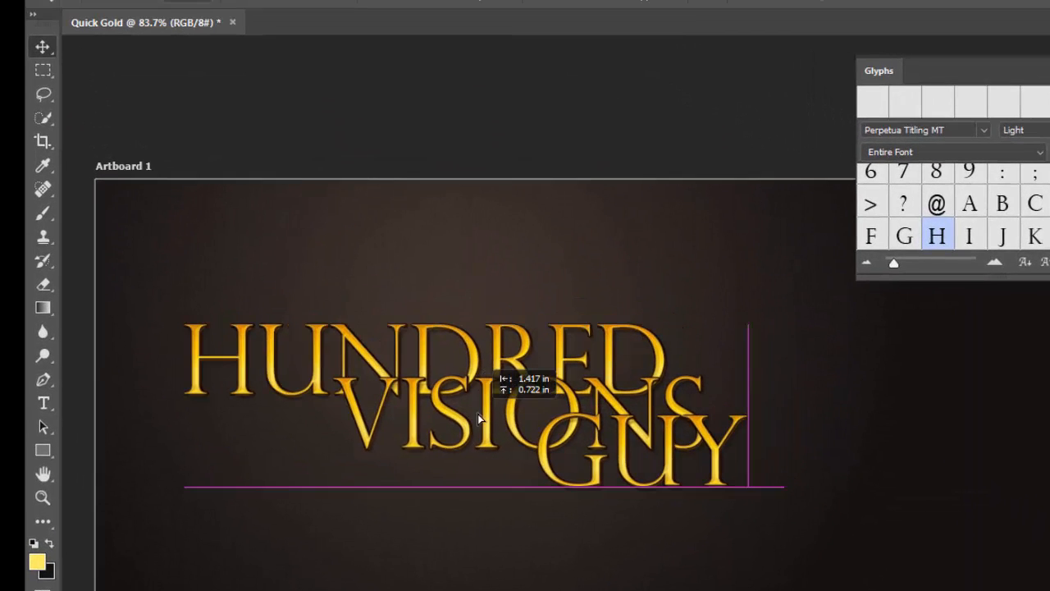
pyautogui.moveTo(478, 413); pyautogui.dragTo(490, 413)
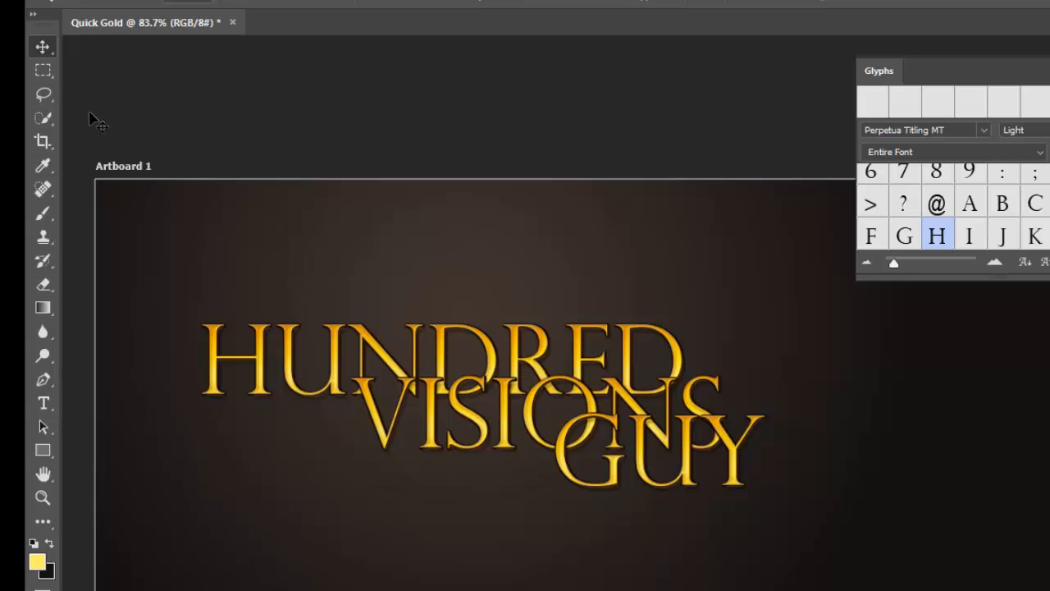
# Crop the artboard's empty right and lower areas, reducing it to 1019 x 630 px around the text
pyautogui.click(42, 142)
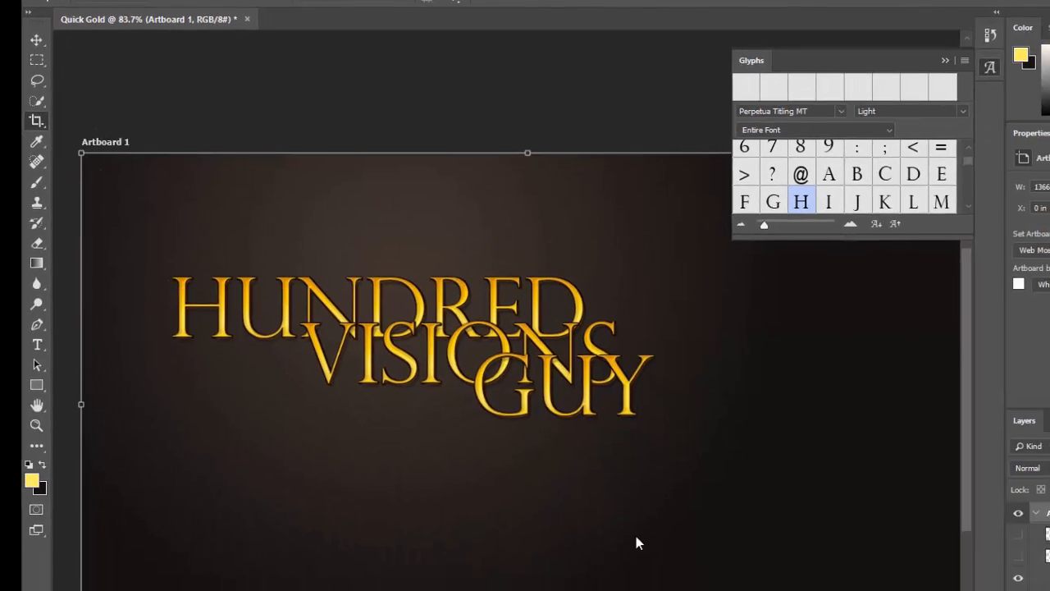
pyautogui.hscroll(3, 585, 562)
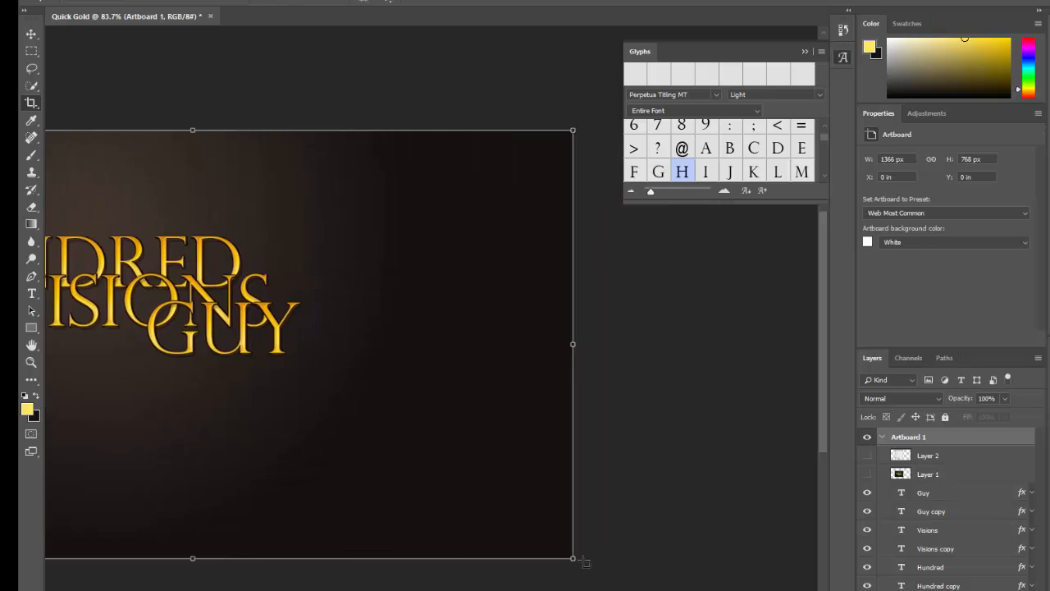
pyautogui.moveTo(529, 535); pyautogui.dragTo(379, 483)
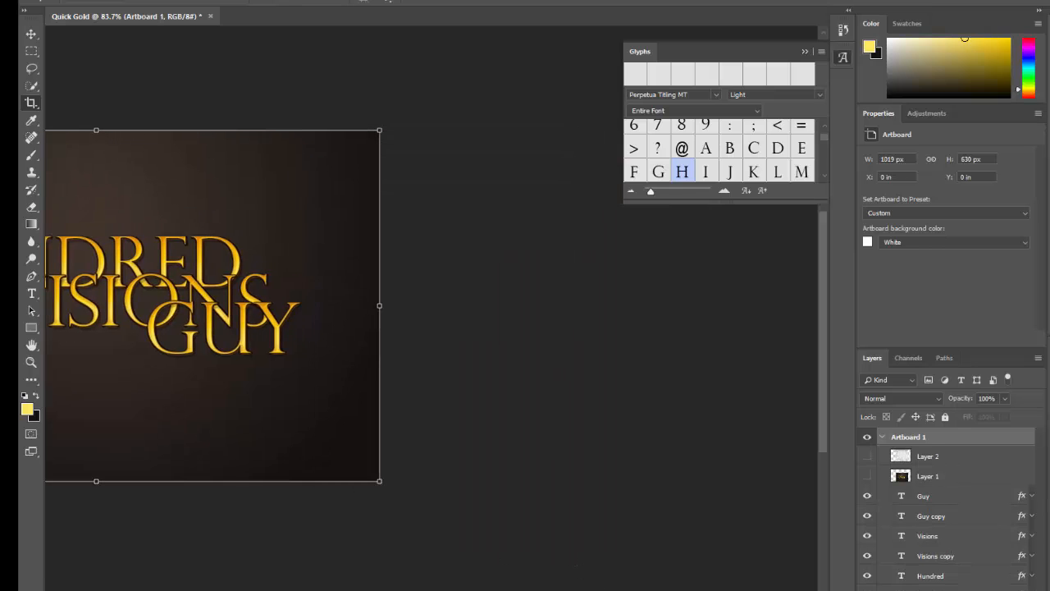
pyautogui.hscroll(-10, 431, 305)
pyautogui.hscroll(3, 431, 305)
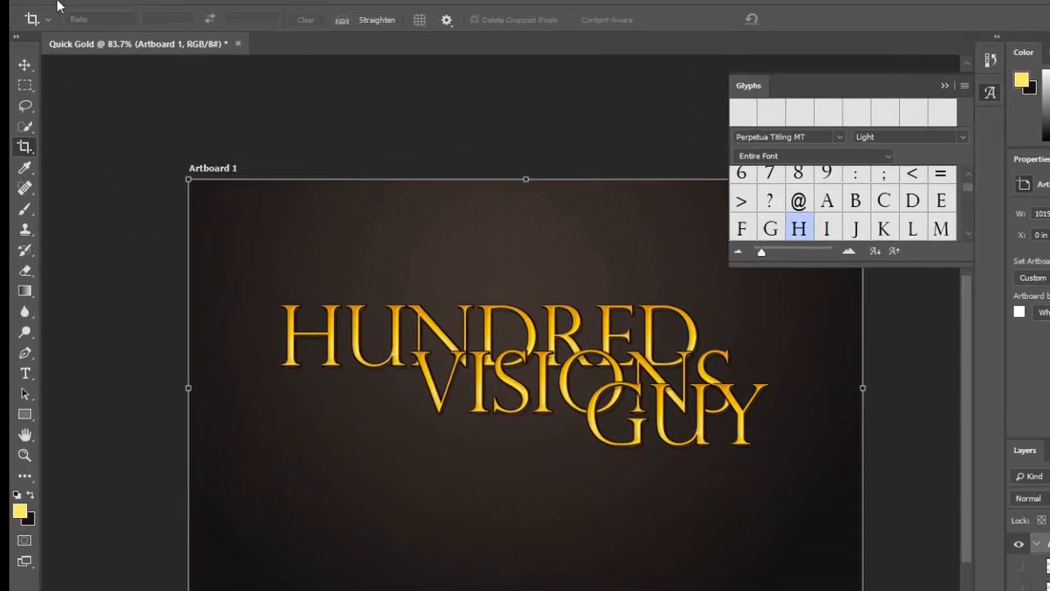
# Set up an export of the artboard in JPG format with Export As and cancel it
pyautogui.click(54, 0)
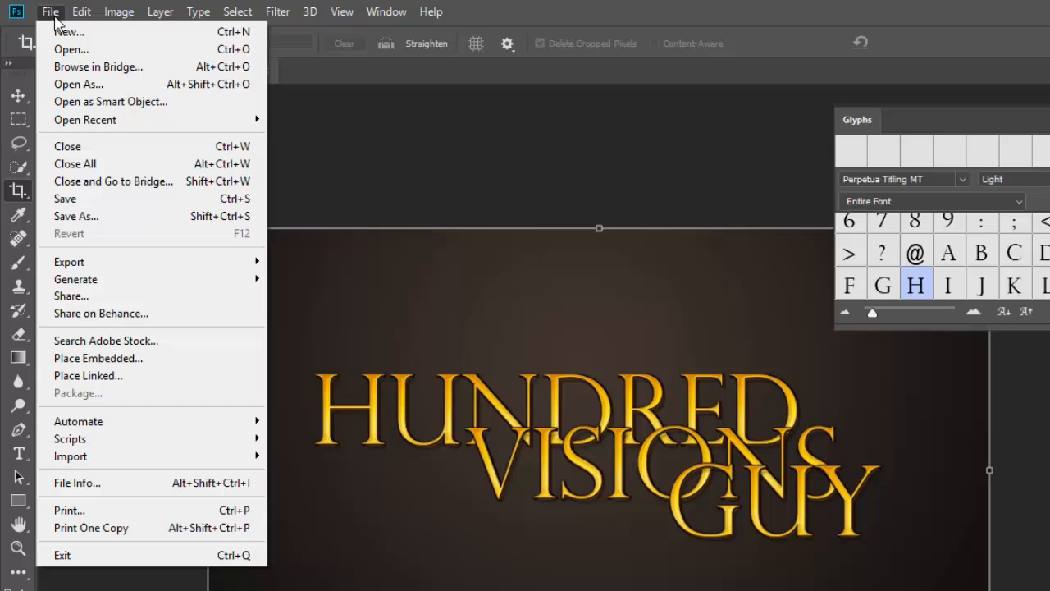
pyautogui.moveTo(100, 262)
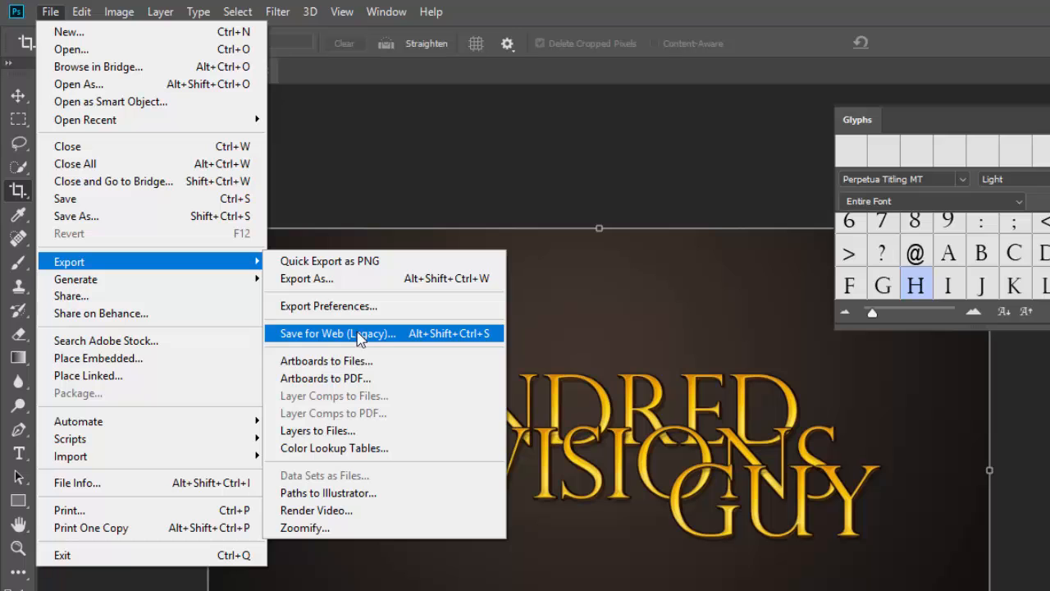
pyautogui.click(349, 279)
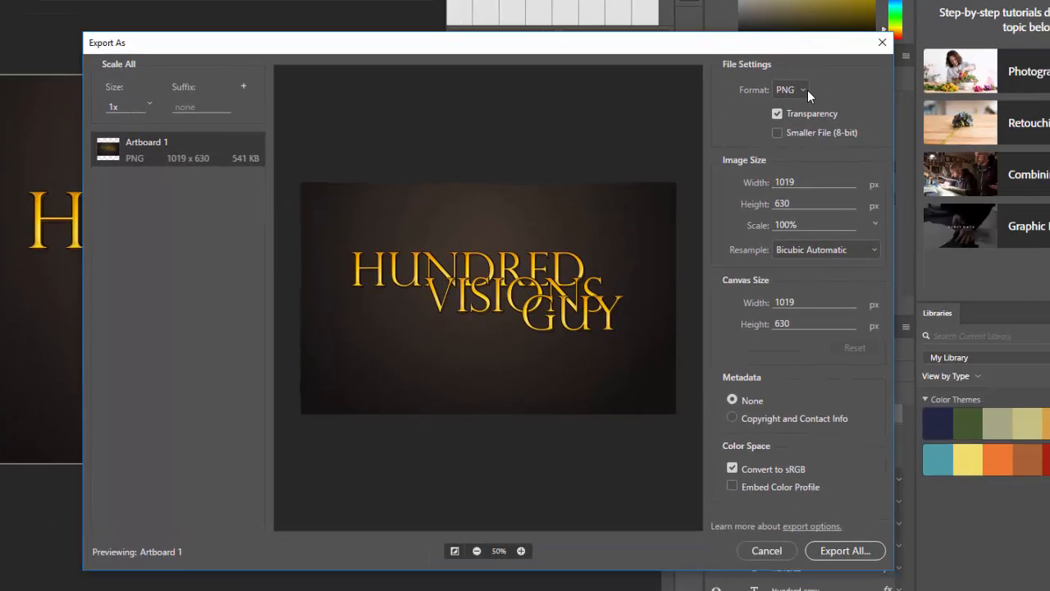
pyautogui.click(807, 92)
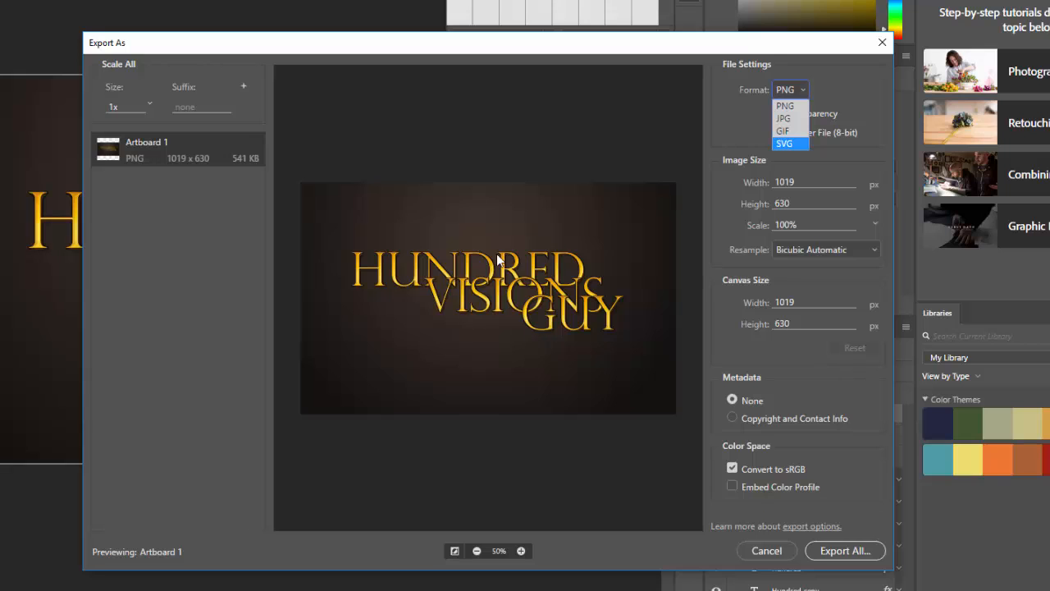
pyautogui.click(798, 115)
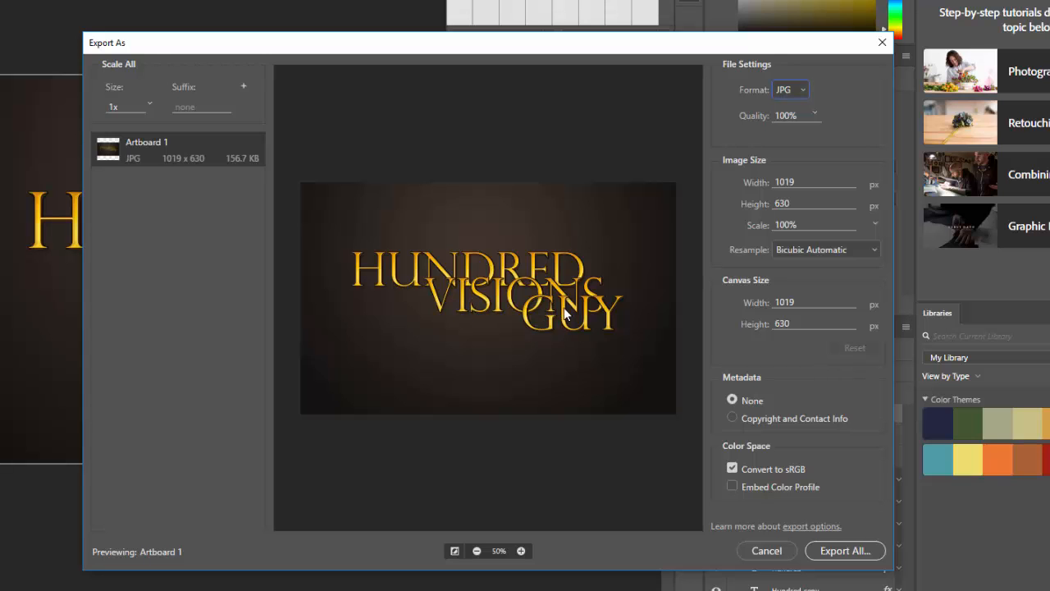
pyautogui.click(763, 550)
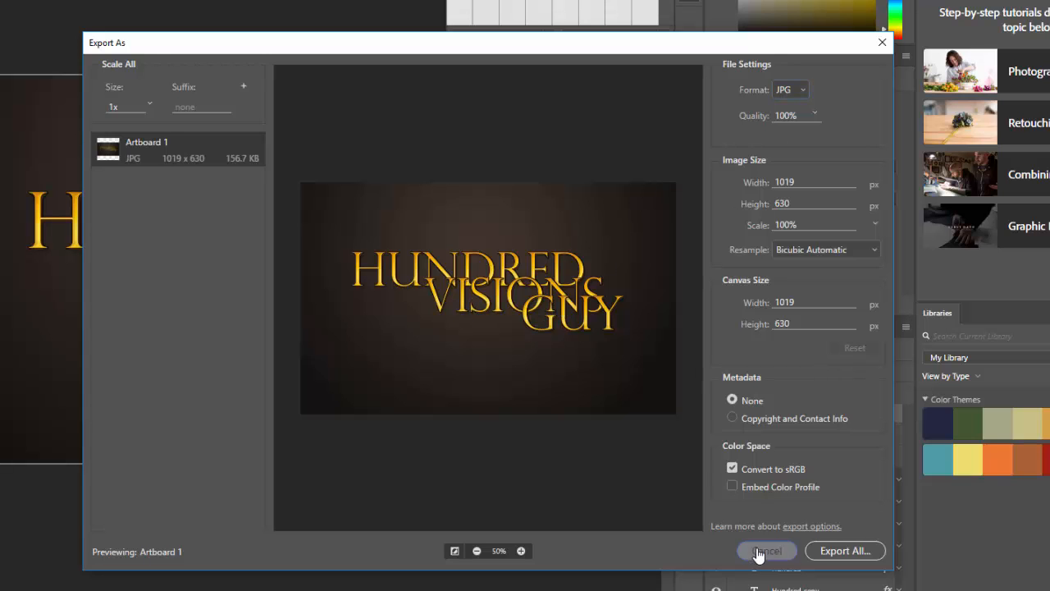
# Move the linked Guy text down below Visions, to about X 8.01 in, Y 4.61 in
pyautogui.moveTo(342, 299); pyautogui.dragTo(350, 339)
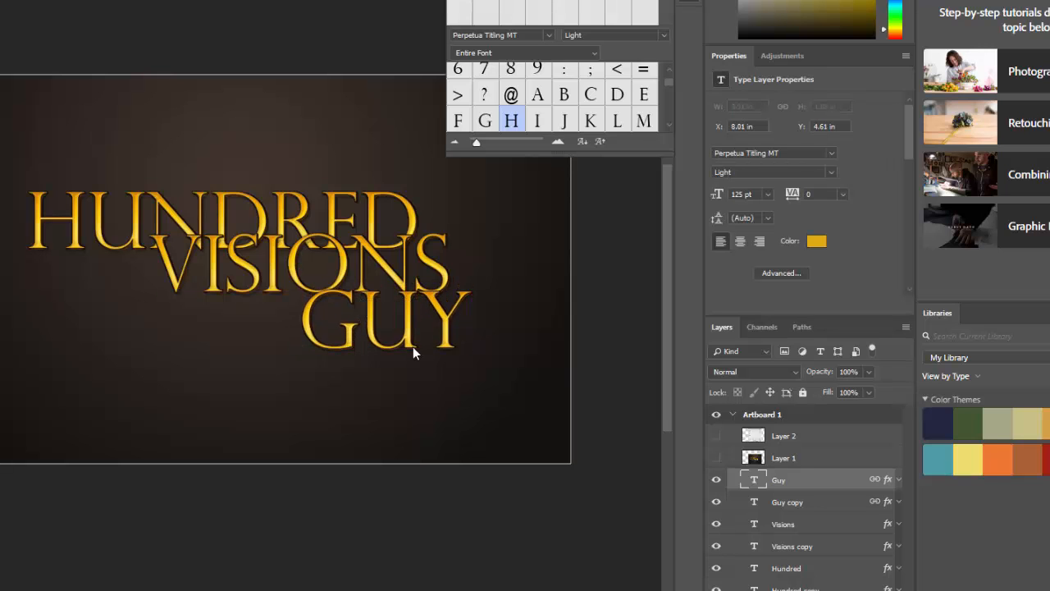
pyautogui.press('super')
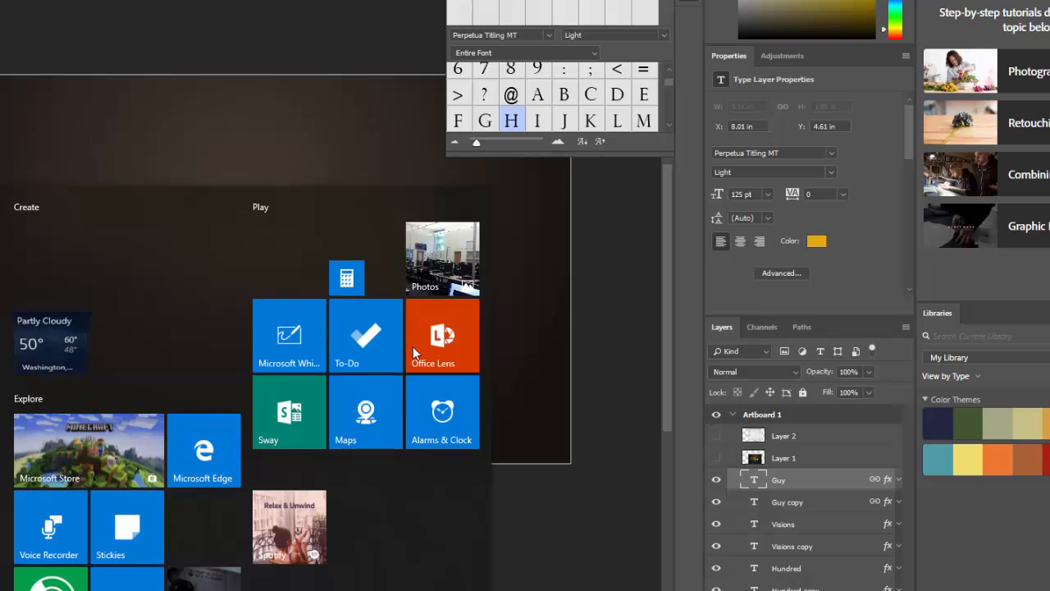
pyautogui.click(218, 127)
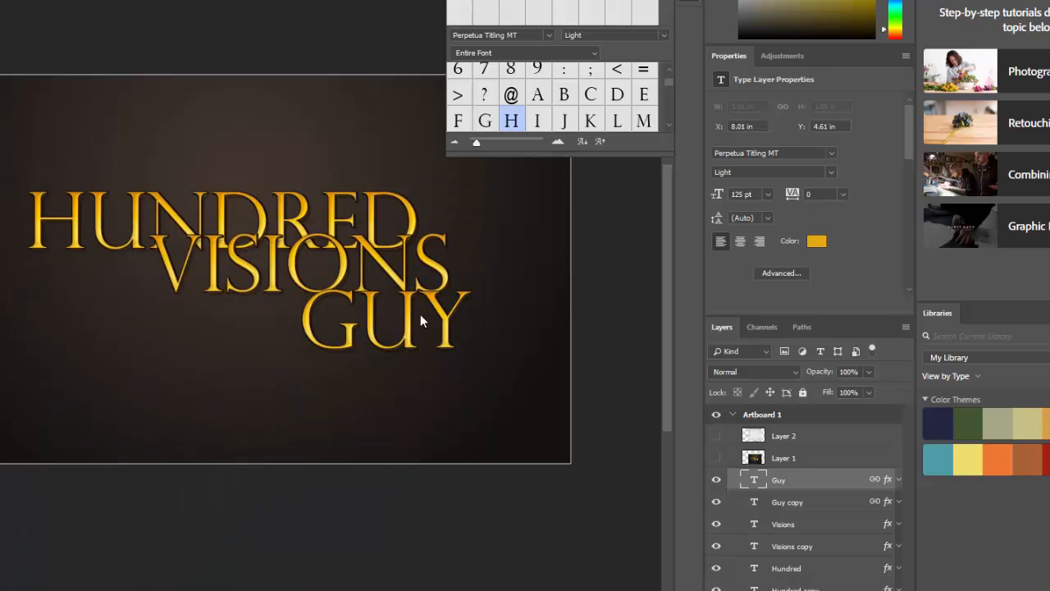
# Select Guy and Guy copy and nudge them together in large increments up and back down, to about X 7.88 in, Y 4.73 in
pyautogui.click(813, 505)
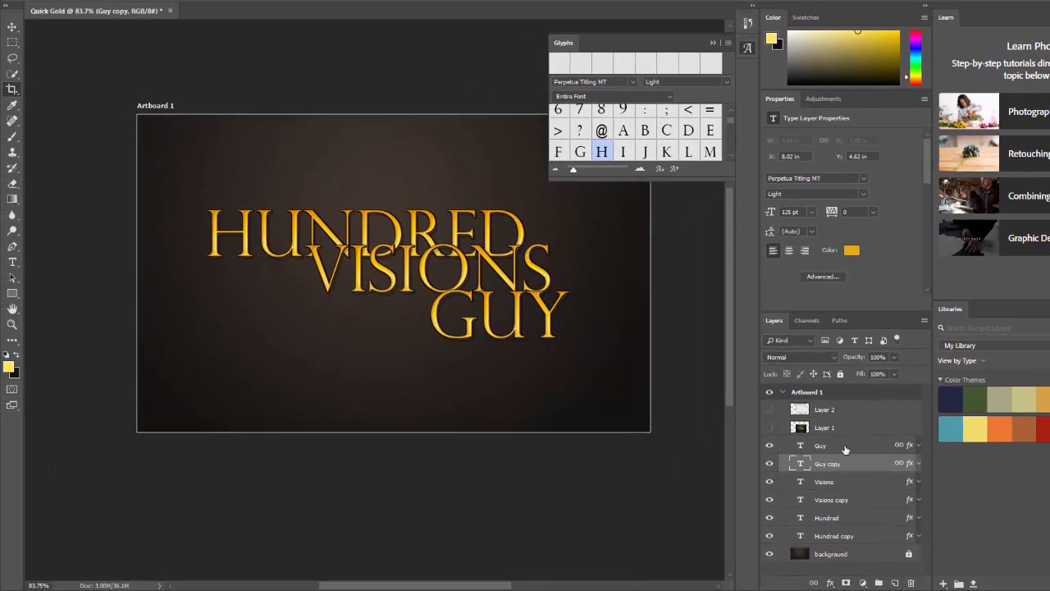
pyautogui.keyDown('shift'); pyautogui.click(845, 448); pyautogui.keyUp('shift')
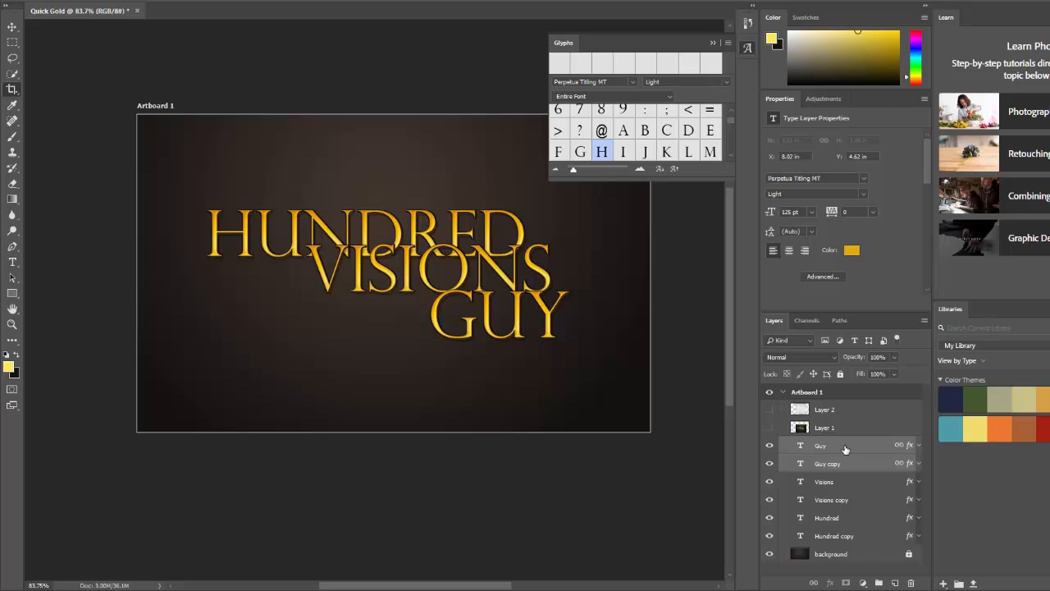
pyautogui.press('v')
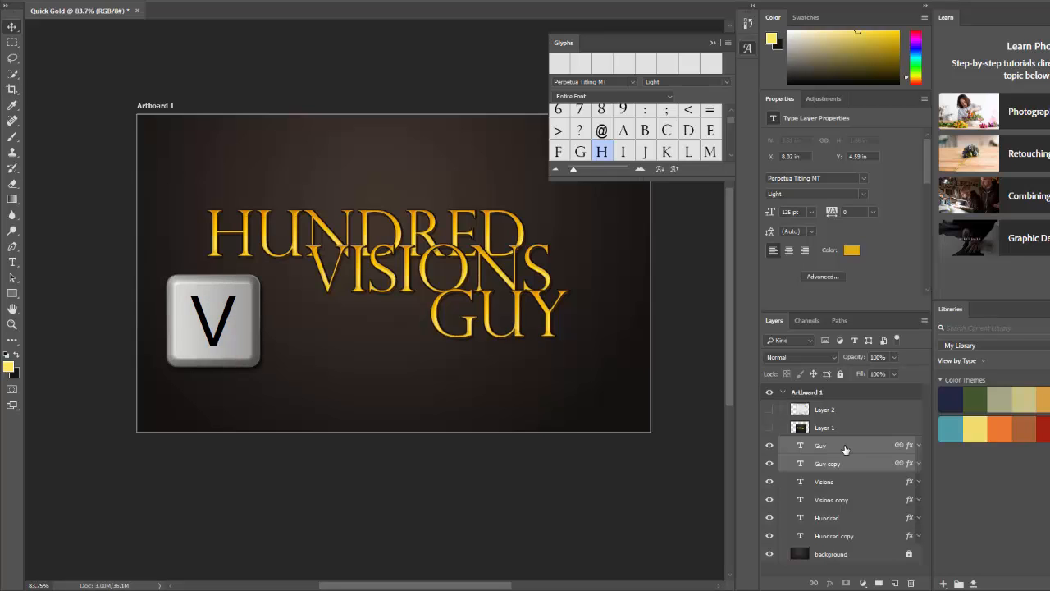
pyautogui.hotkey('shift', 'Up')
pyautogui.hotkey('shift', 'Up')
pyautogui.hotkey('shift', 'Up')
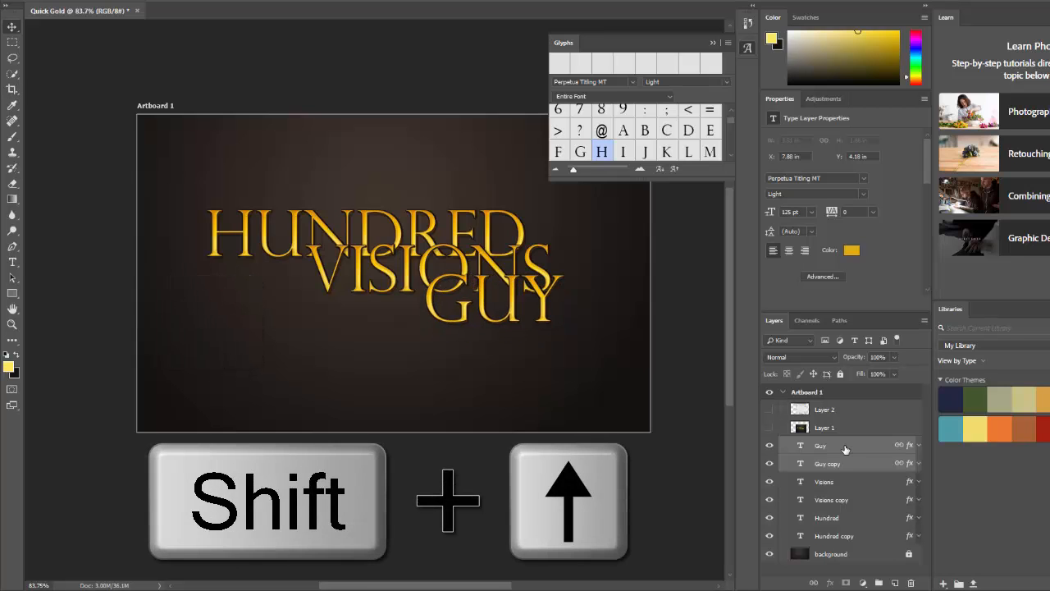
pyautogui.hotkey('shift', 'Down')
pyautogui.hotkey('shift', 'Down')
pyautogui.hotkey('shift', 'Down')
pyautogui.hotkey('shift', 'Down')
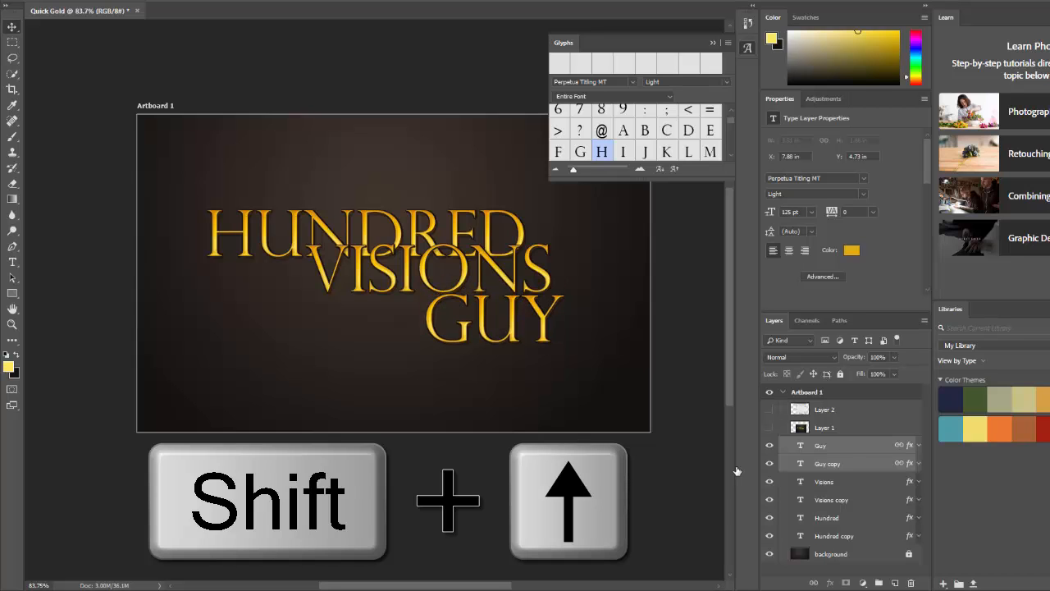
# Move Guy and Guy copy up to overlap the lower edge of Visions, at about X 7.94 in, Y 4.41 in
pyautogui.moveTo(459, 317)
pyautogui.mouseDown()
pyautogui.moveTo(431, 338)
pyautogui.moveTo(474, 320)
pyautogui.mouseUp()
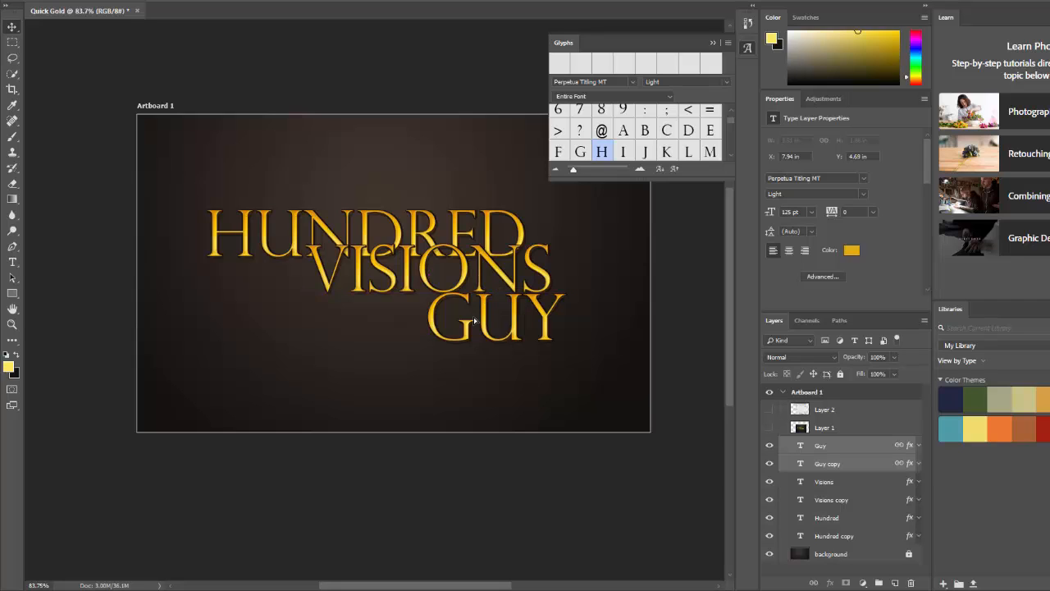
pyautogui.hotkey('shift', 'Up')
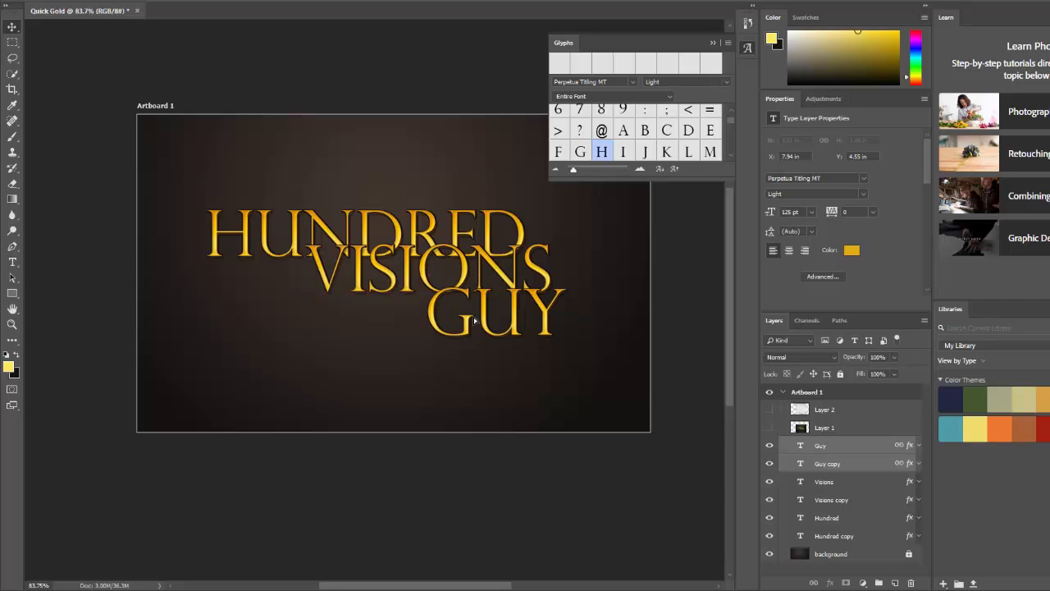
pyautogui.hotkey('shift', 'Up')
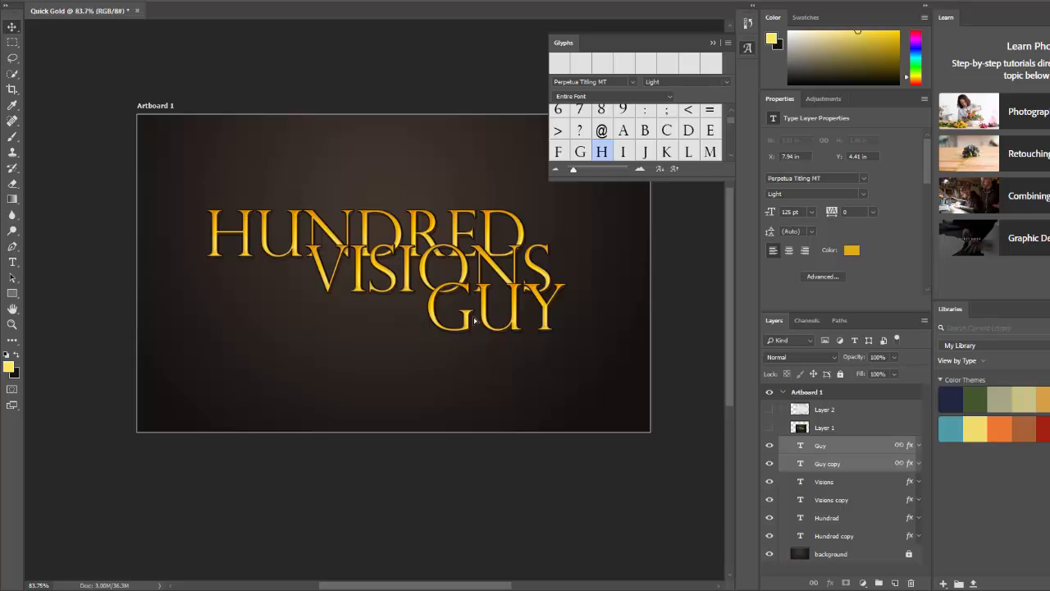
# Shift Hundred, Visions and Guy with their linked copies toward the left as a tight stack, placing Guy at about X 6.68 in, Y 4.44 in
pyautogui.click(338, 264)
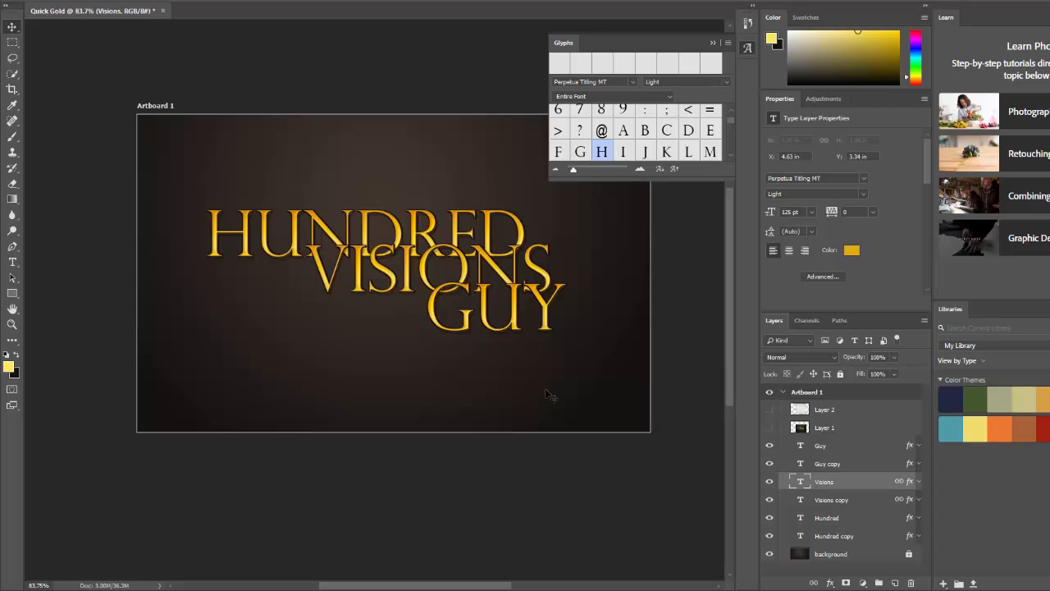
pyautogui.moveTo(359, 279); pyautogui.dragTo(329, 294)
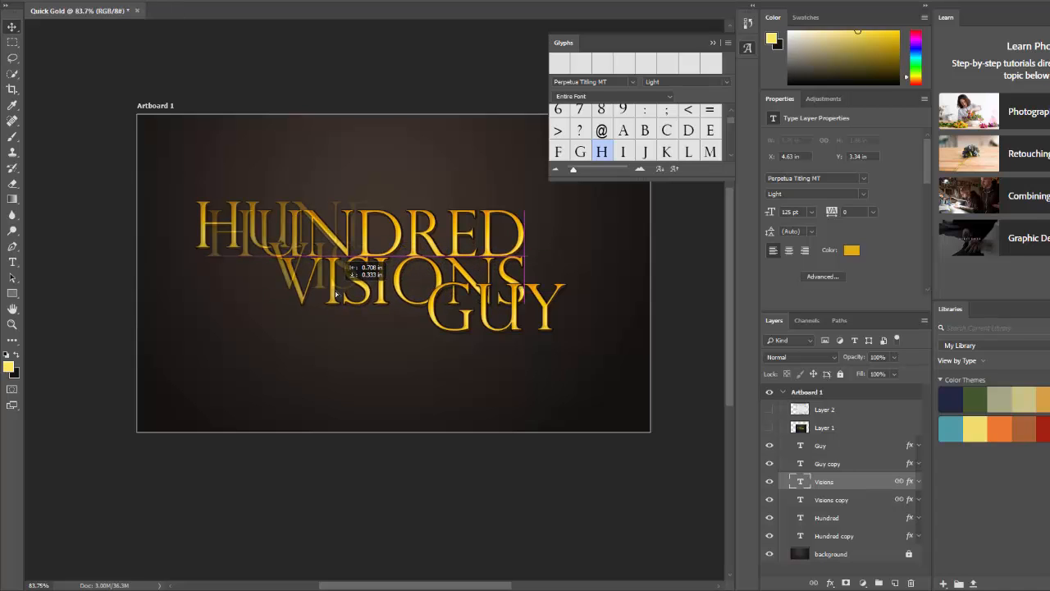
pyautogui.click(412, 331)
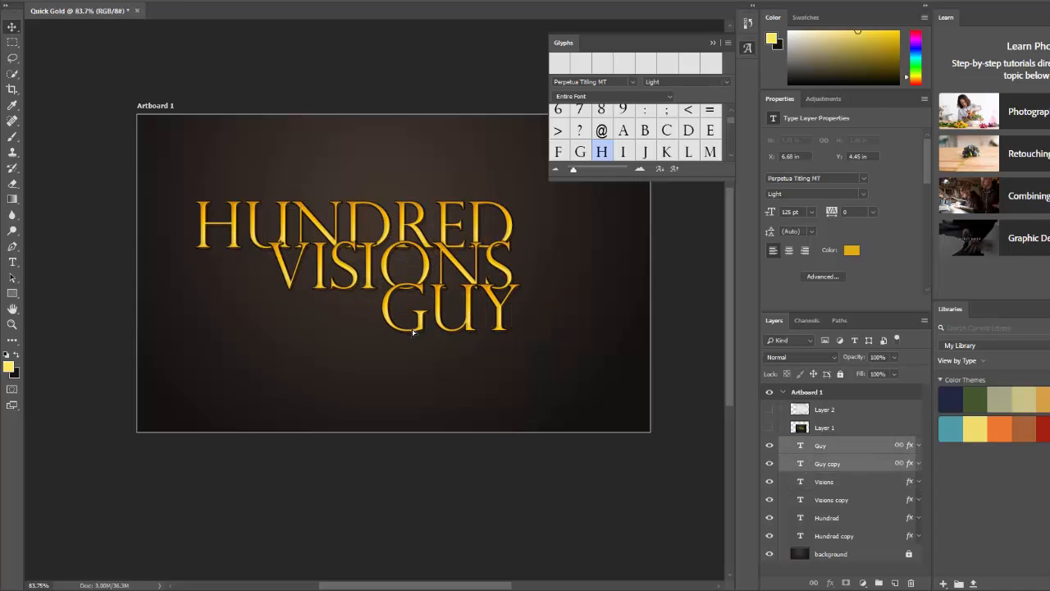
pyautogui.press('Down')
# Set up an Export As of the artboard at 1019 x 630 px, trying PNG and settling on JPG format
pyautogui.click(33, 1)
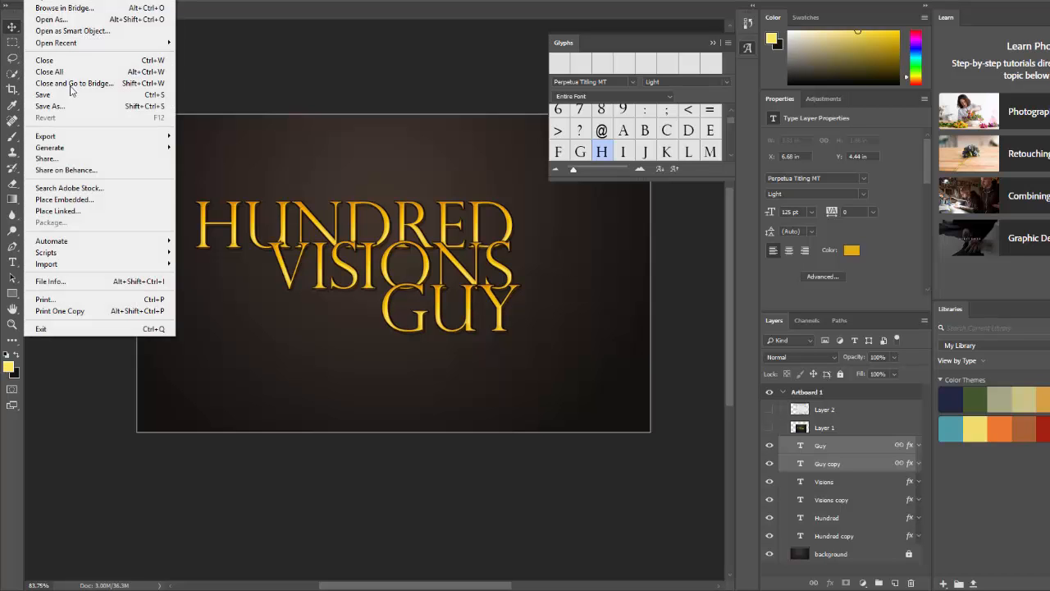
pyautogui.moveTo(80, 136)
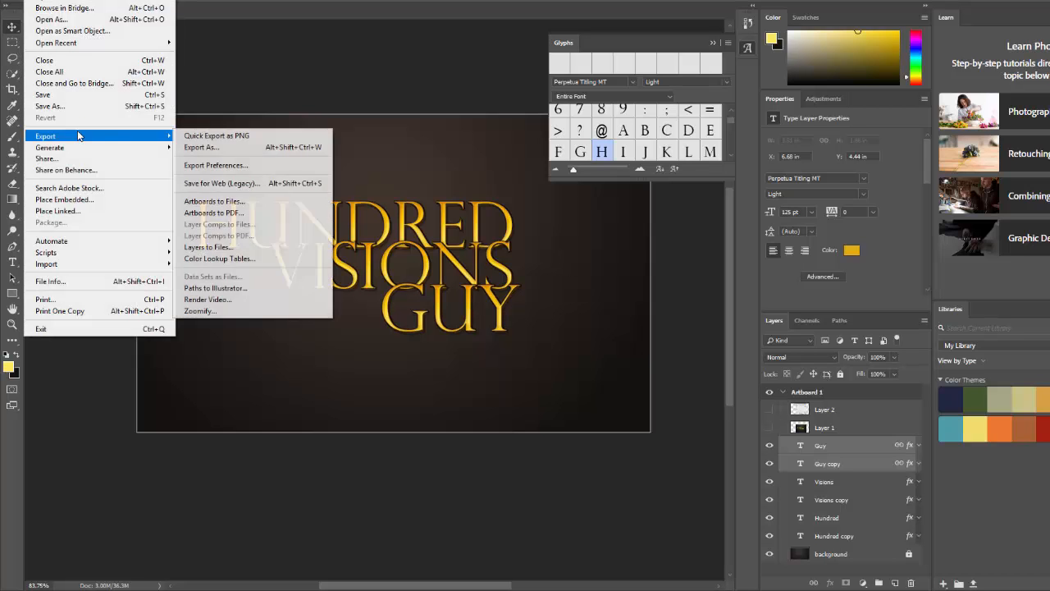
pyautogui.click(213, 150)
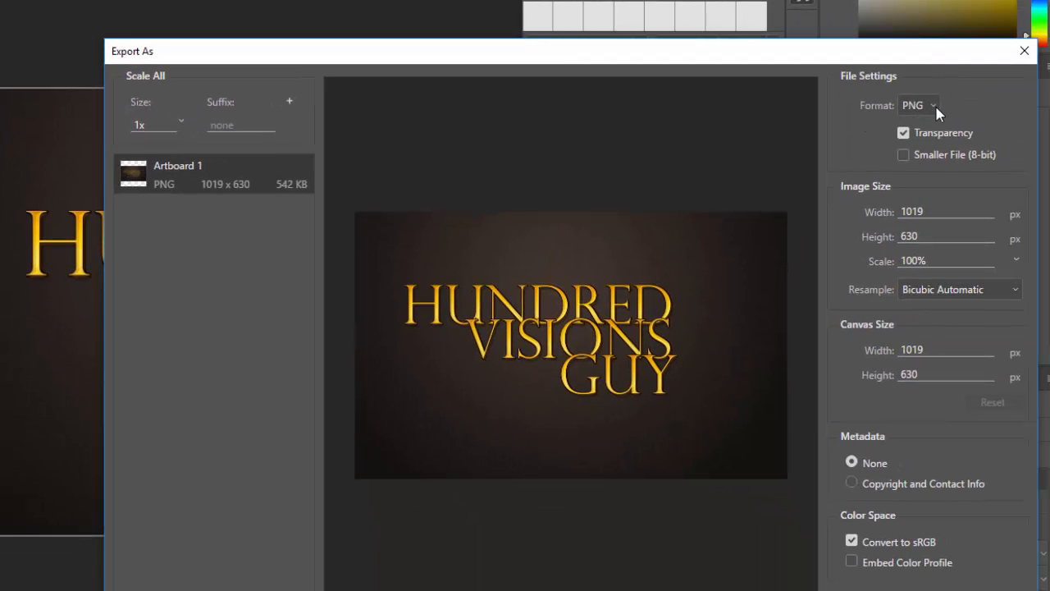
pyautogui.click(935, 105)
pyautogui.click(921, 137)
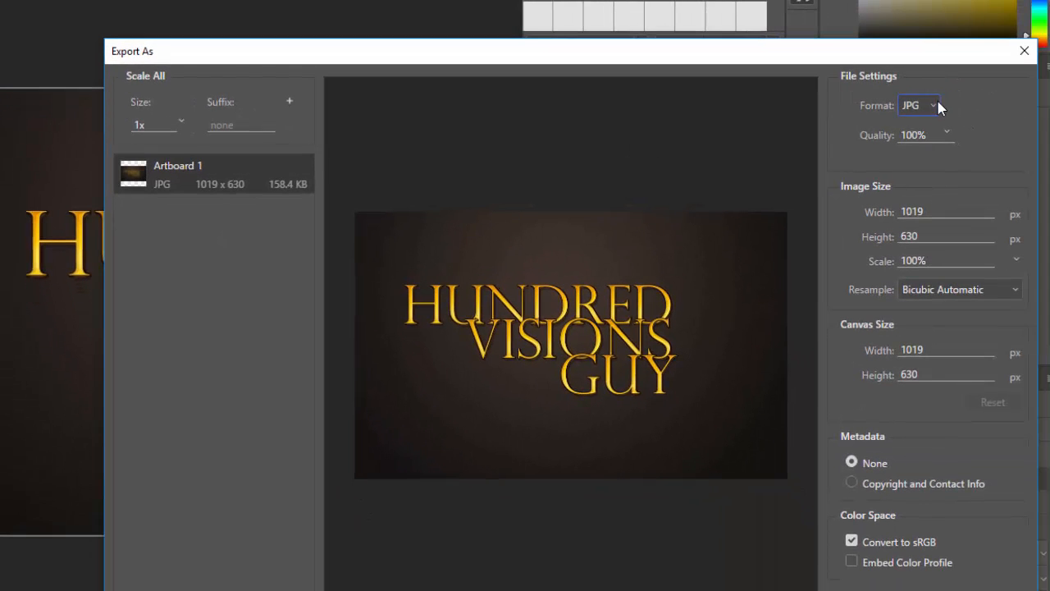
pyautogui.click(918, 105)
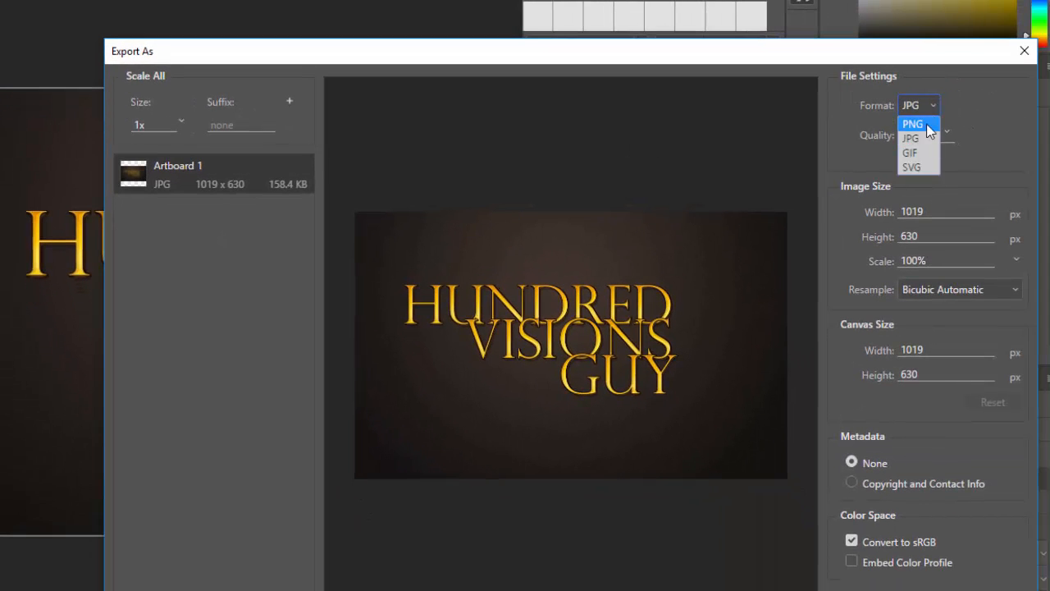
pyautogui.click(926, 125)
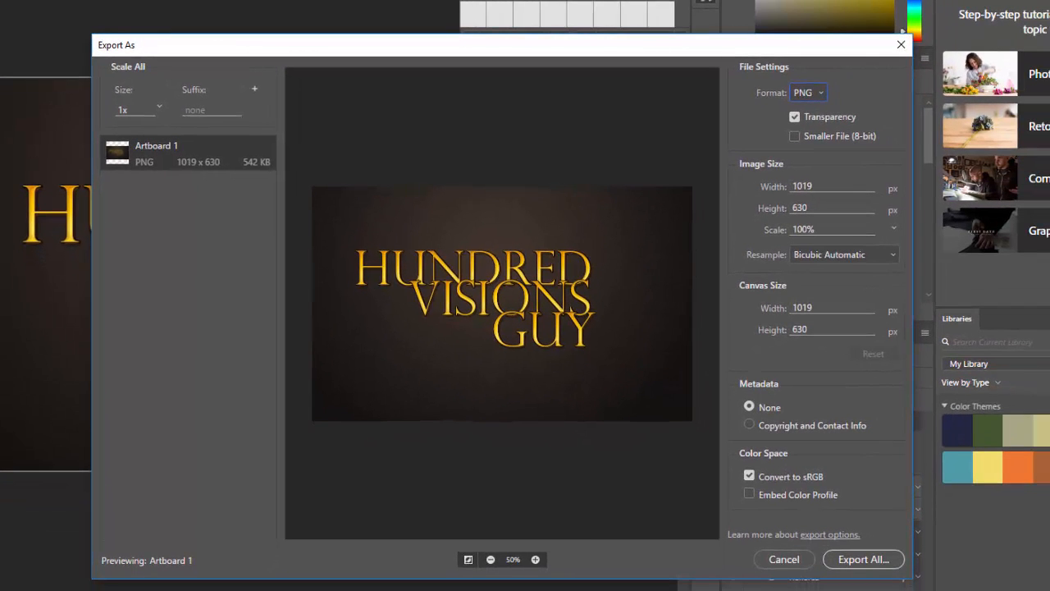
pyautogui.click(804, 122)
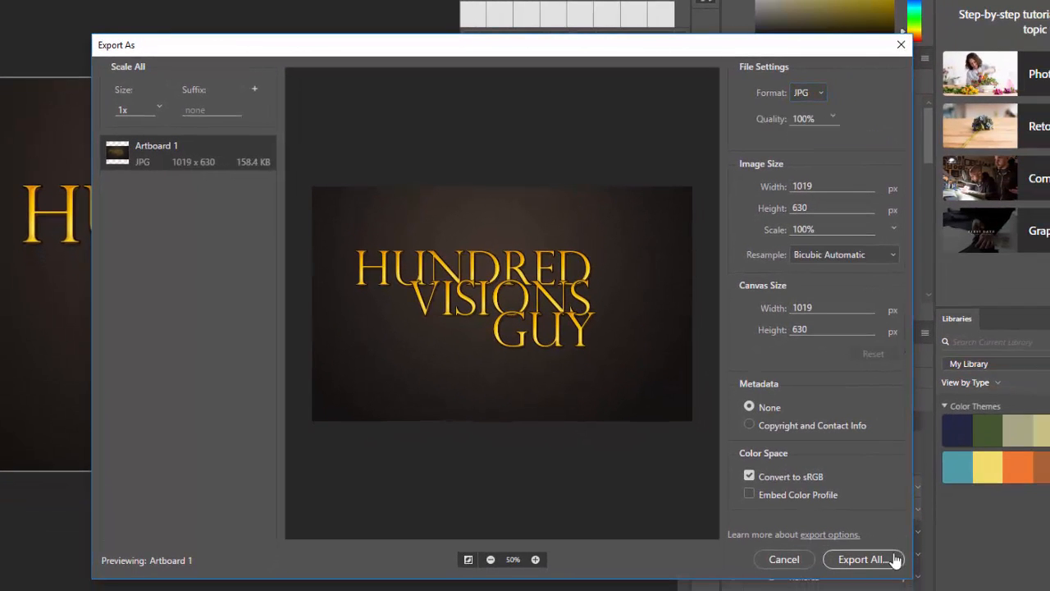
# Export the artboard to the Pictures folder as Artboard 1.jpg
pyautogui.click(863, 558)
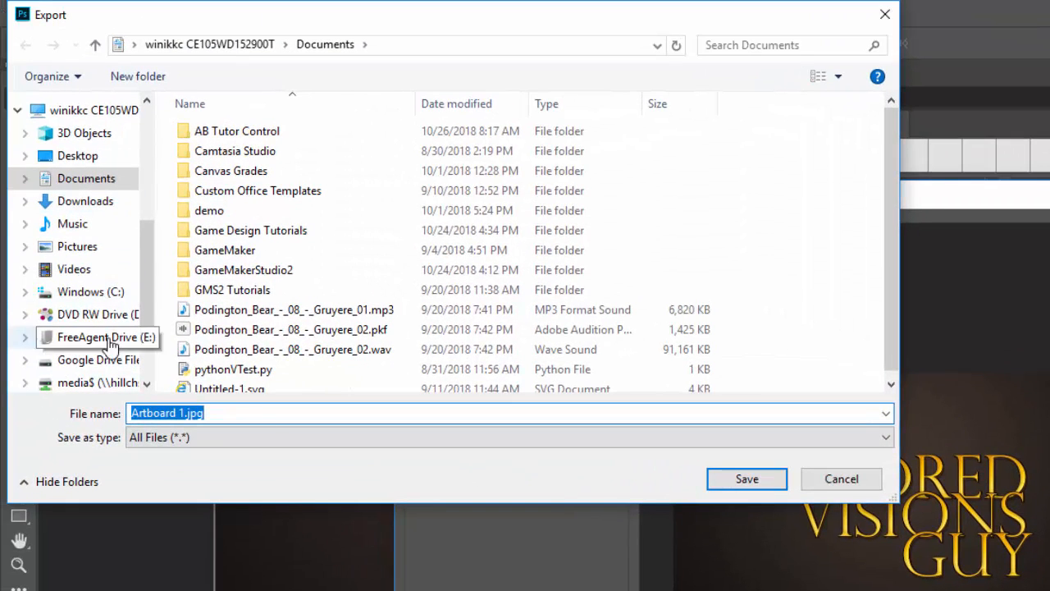
pyautogui.click(66, 249)
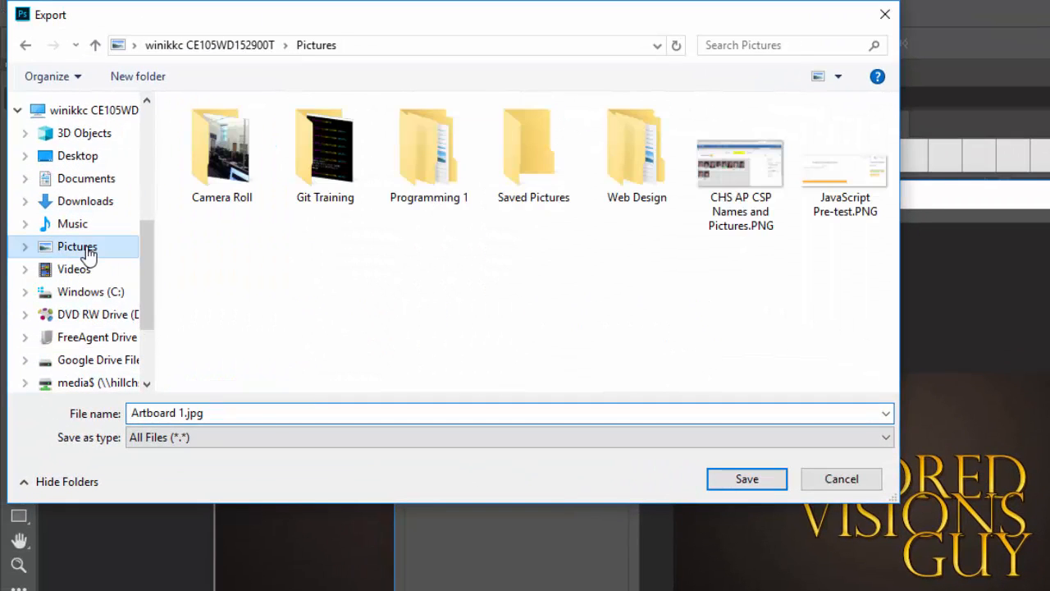
pyautogui.click(763, 477)
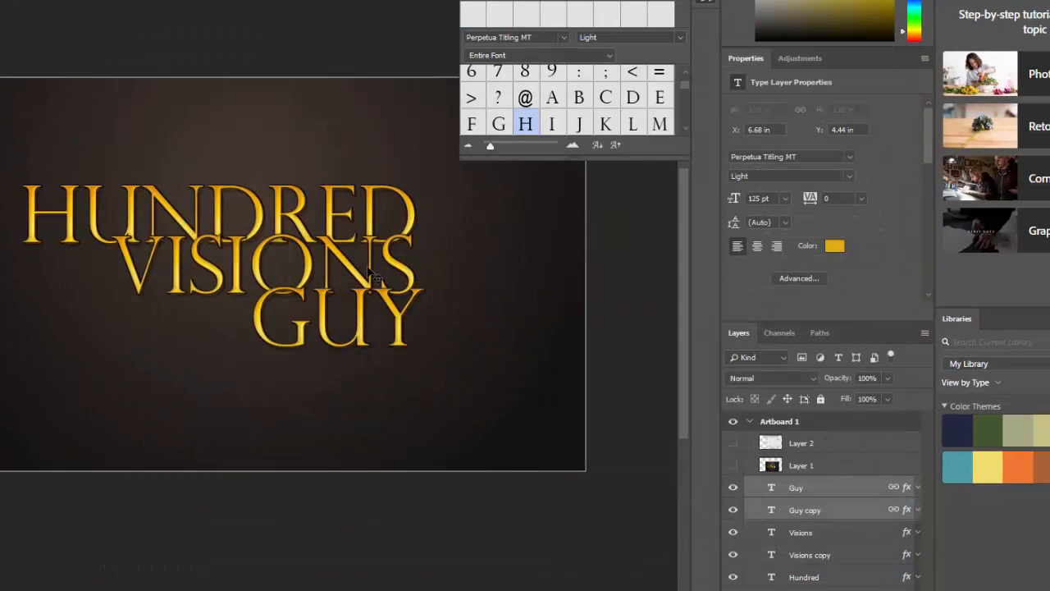
# Quick-export the artboard as a PNG named Artboard 1.png in the Pictures folder
pyautogui.click(52, 13)
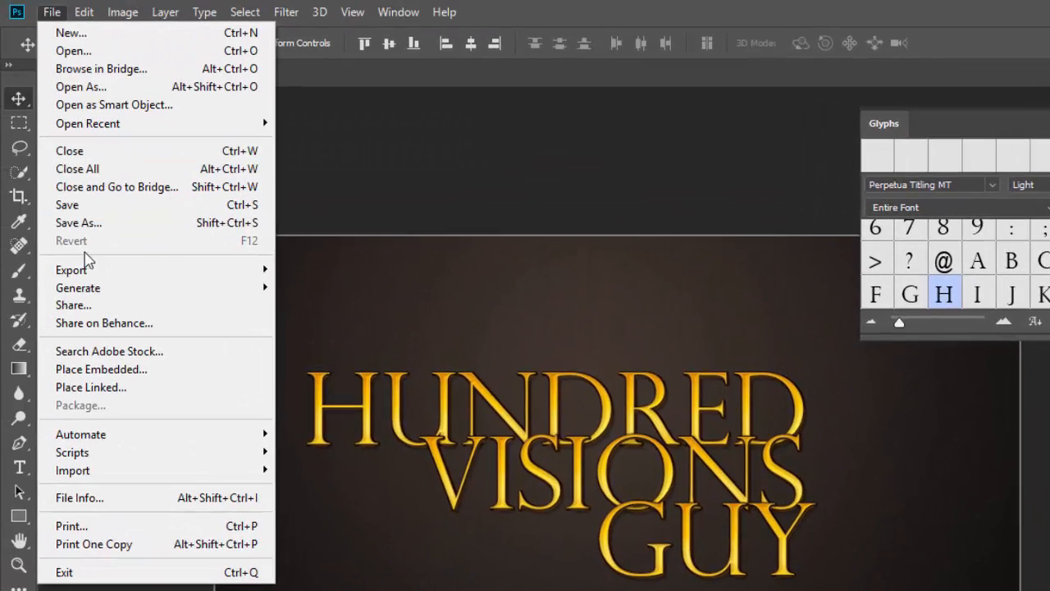
pyautogui.moveTo(97, 271)
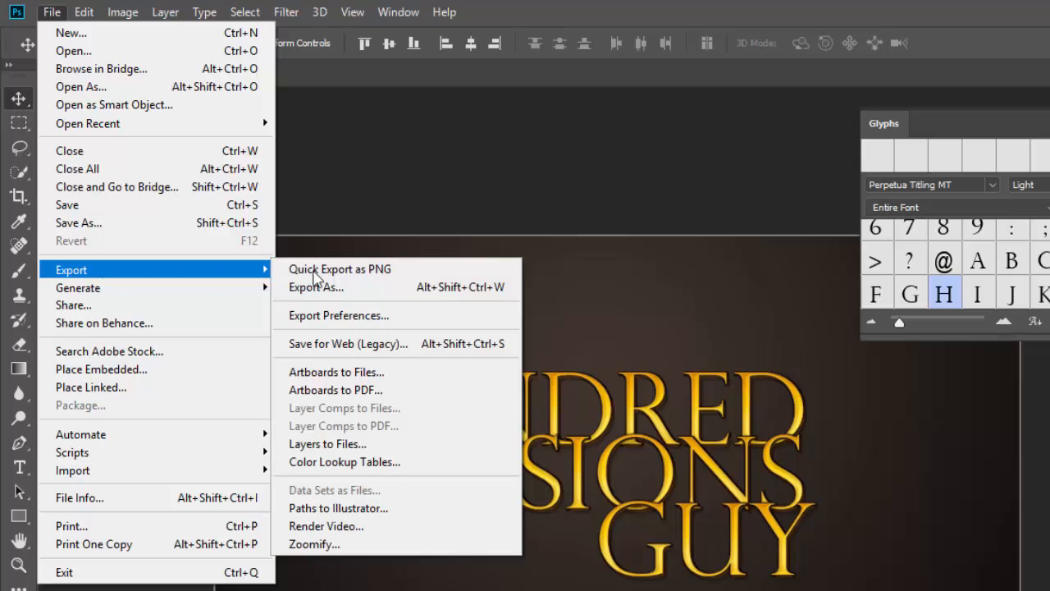
pyautogui.click(353, 269)
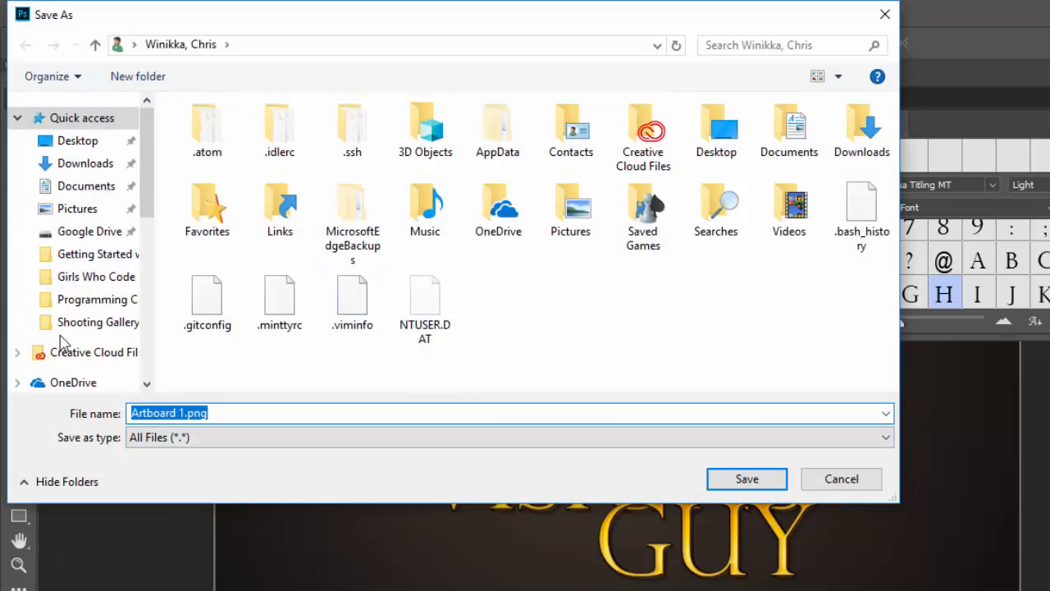
pyautogui.click(93, 210)
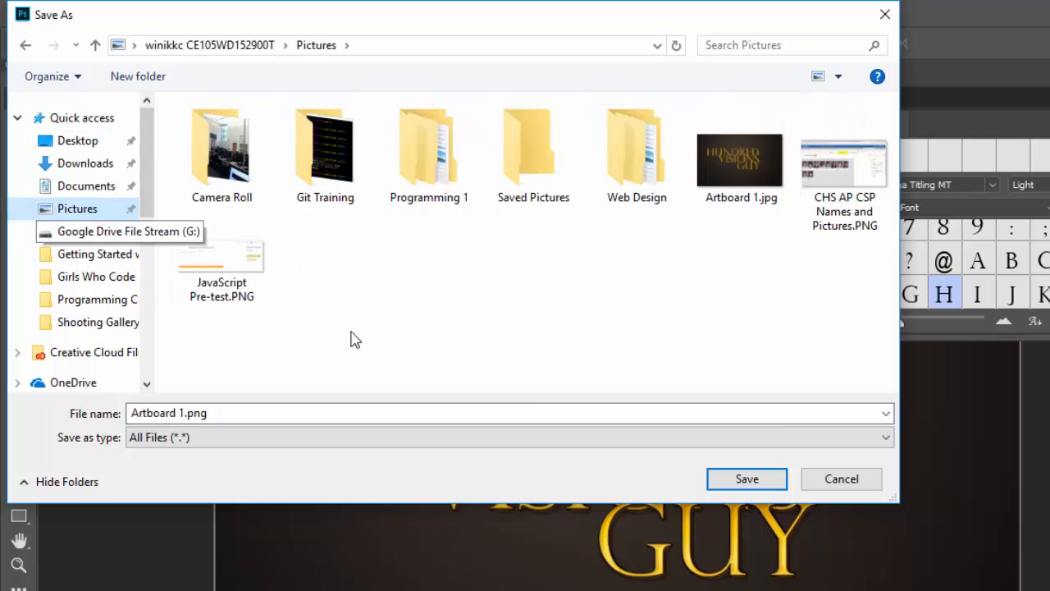
pyautogui.click(756, 479)
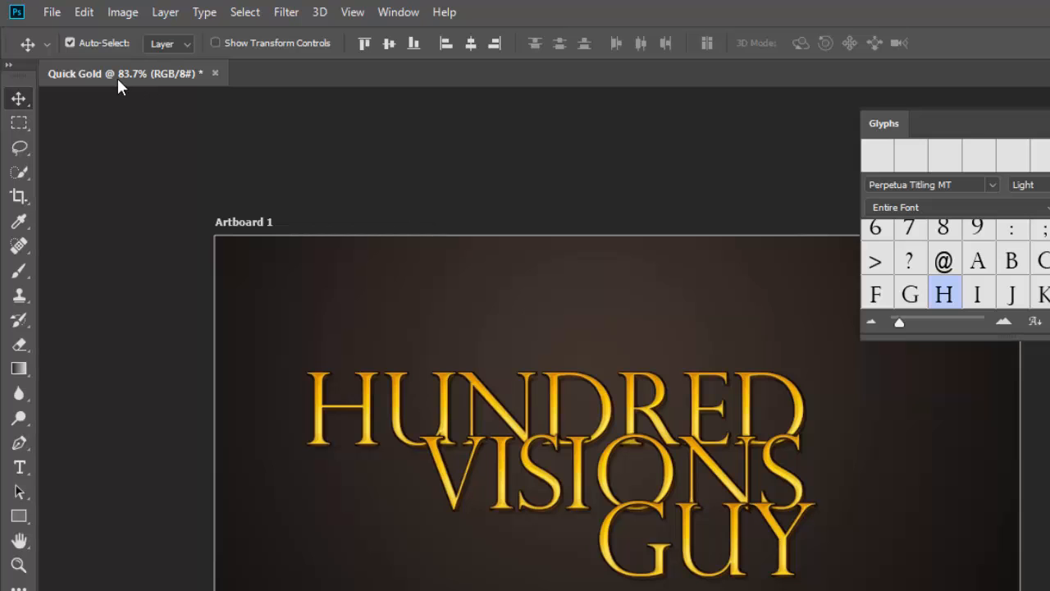
# Save the document with its layers as Quick Gold.psd in the Pictures folder, with Maximize Compatibility on
pyautogui.click(51, 12)
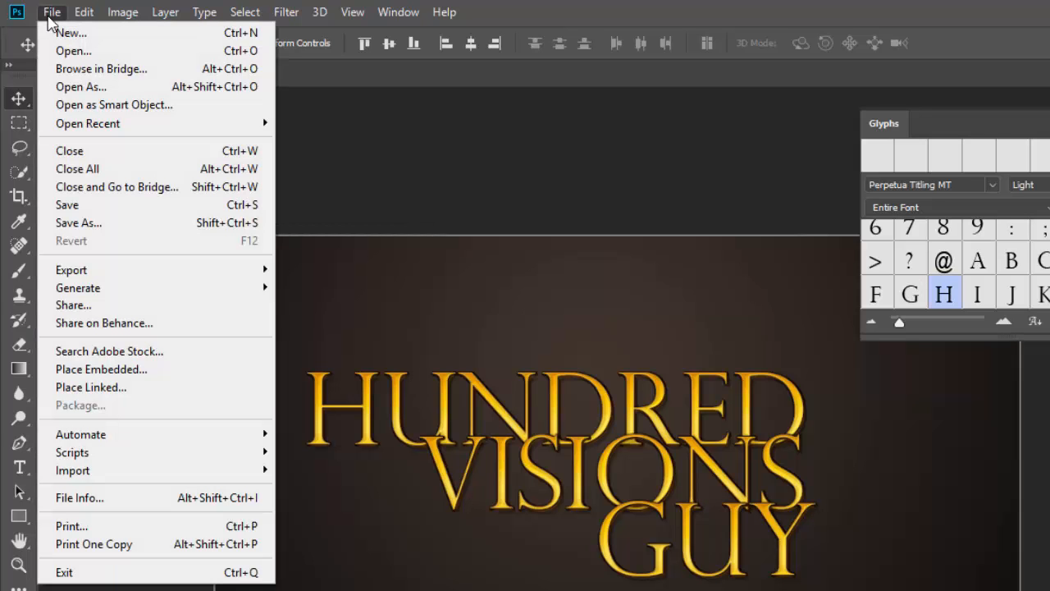
pyautogui.click(81, 206)
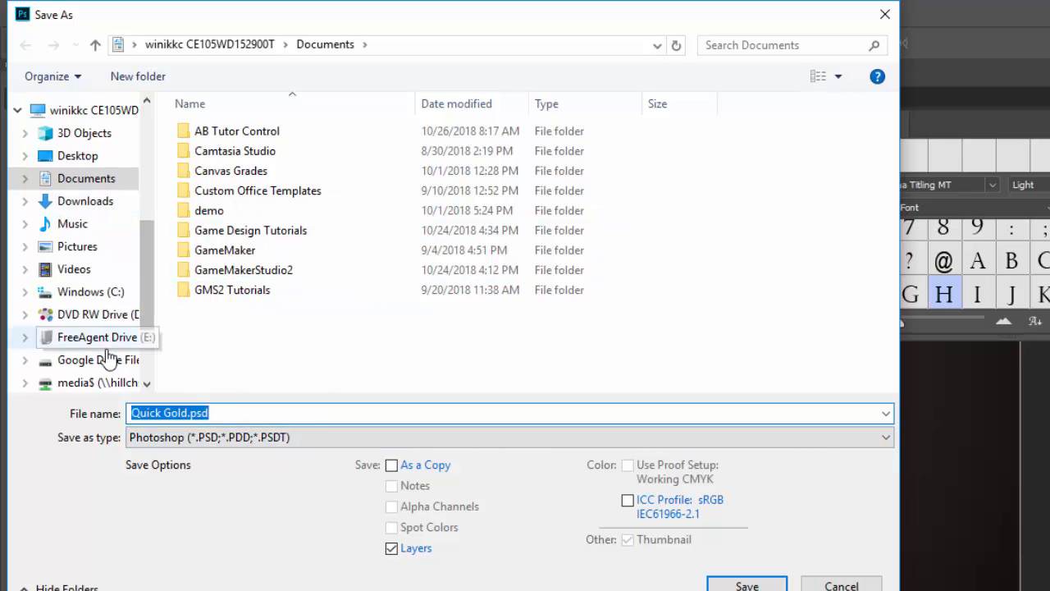
pyautogui.click(94, 262)
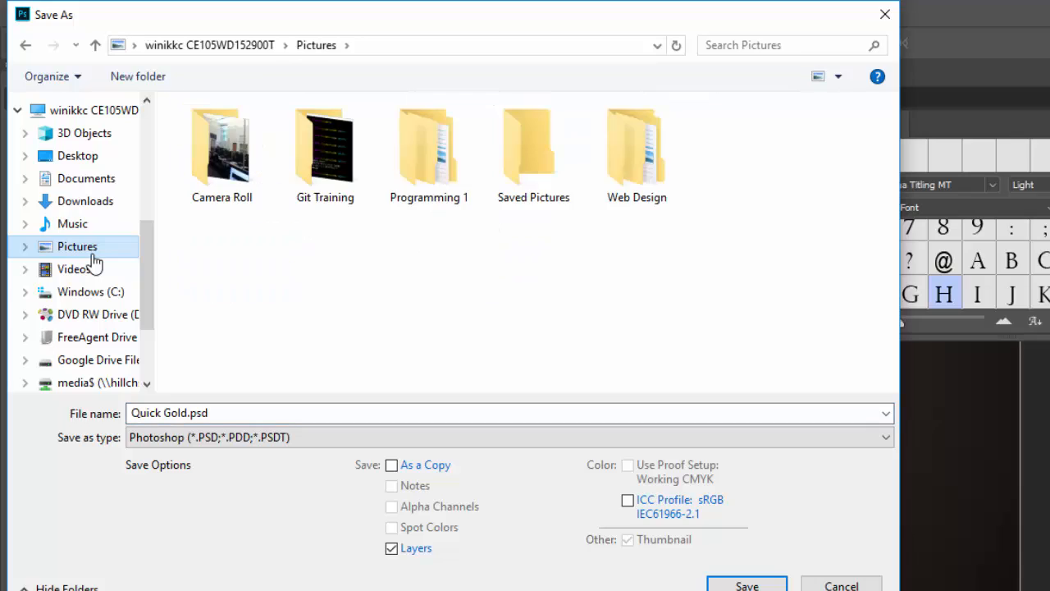
pyautogui.click(726, 586)
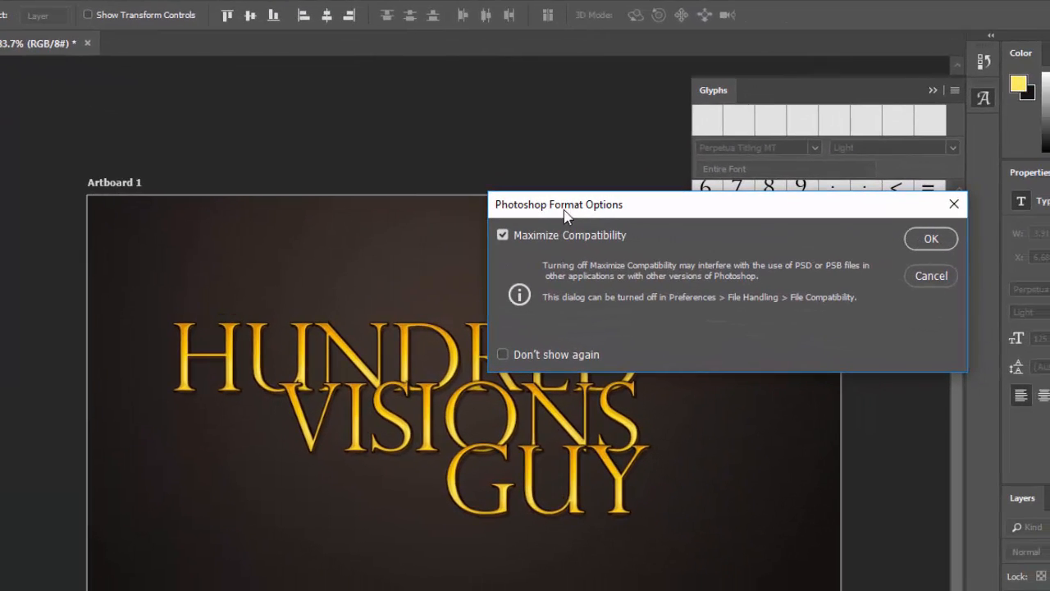
pyautogui.click(929, 239)
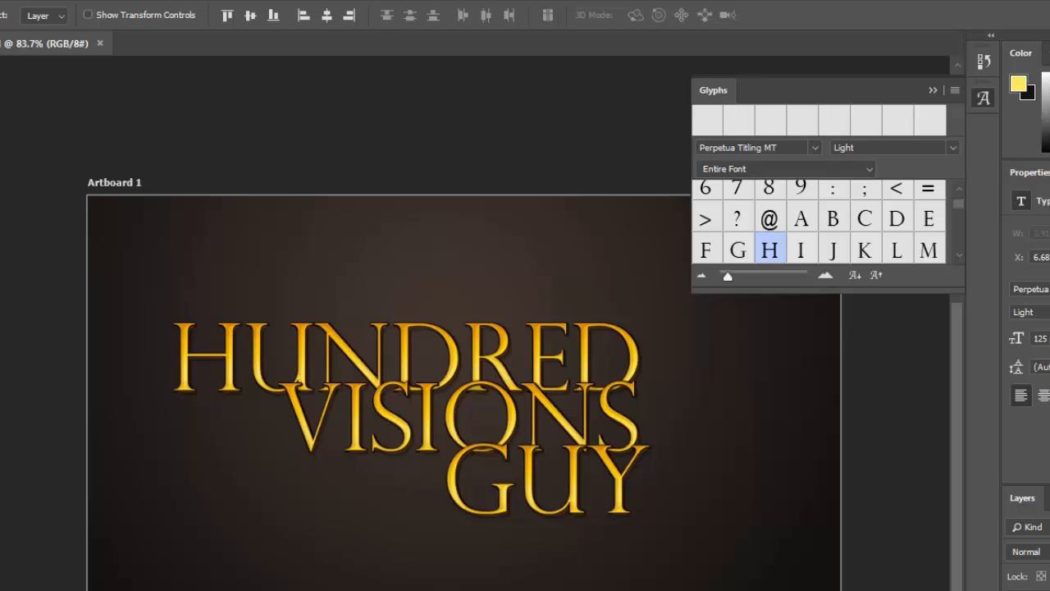
# Switch to File Explorer, view the exported Artboard 1.jpg and Artboard 1.png from the Pictures folder in Photos, and close the viewer
pyautogui.hotkey('alt', 'Tab')
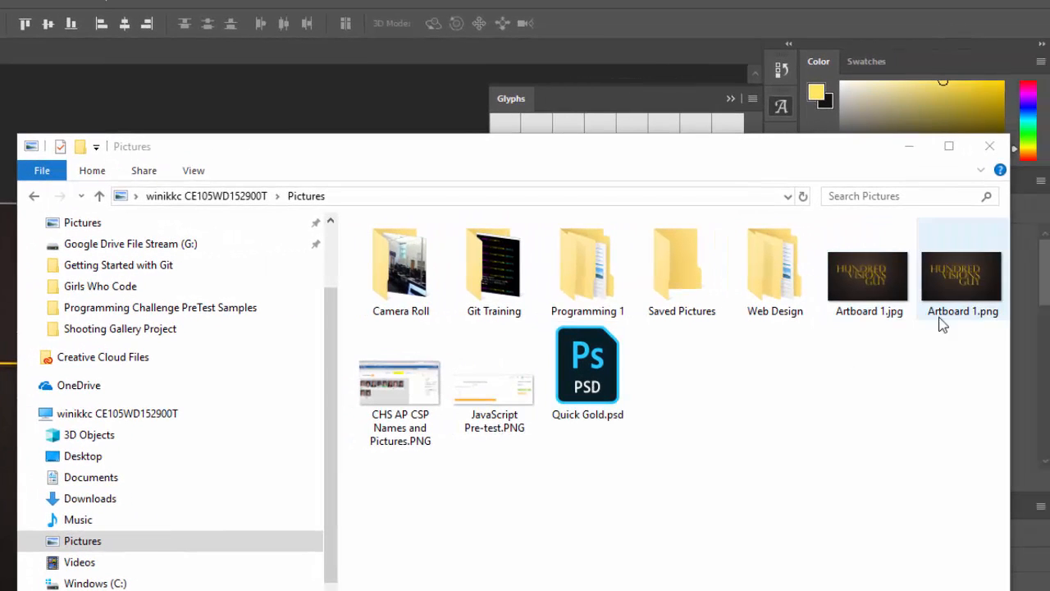
pyautogui.click(884, 273)
pyautogui.doubleClick(883, 279)
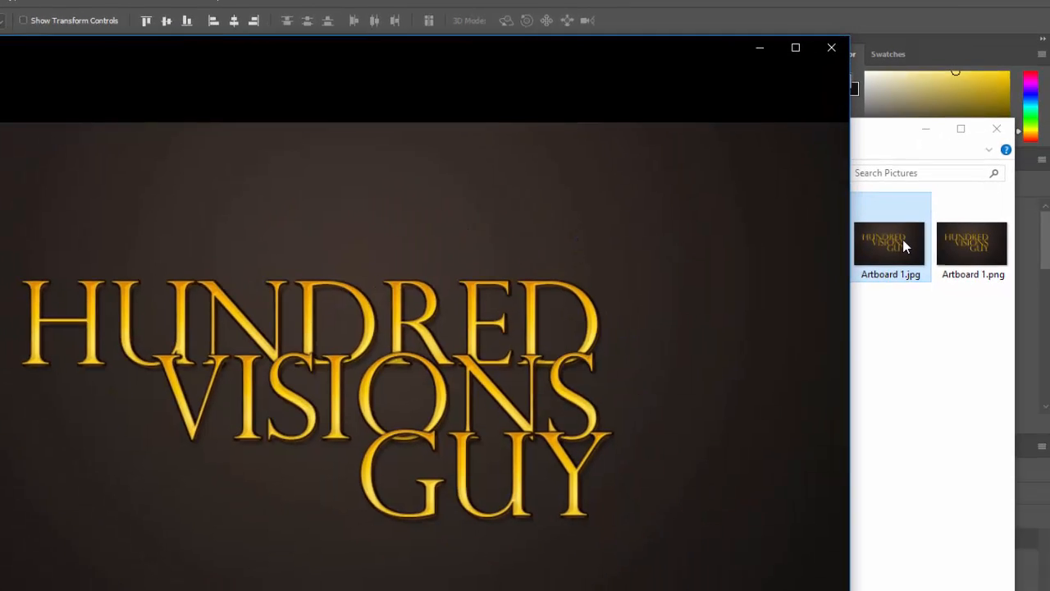
pyautogui.click(837, 361)
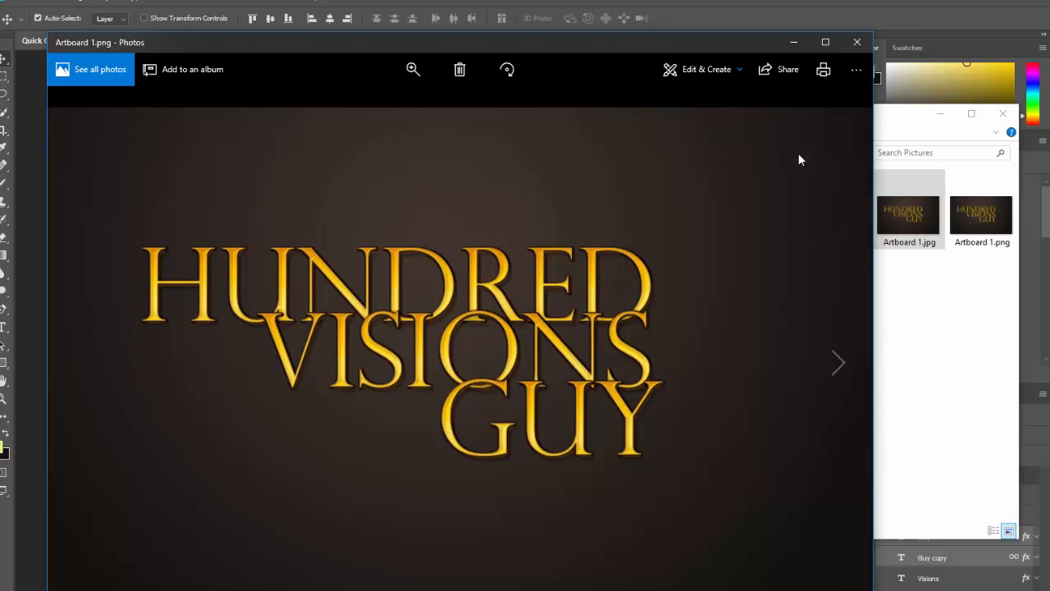
pyautogui.click(857, 42)
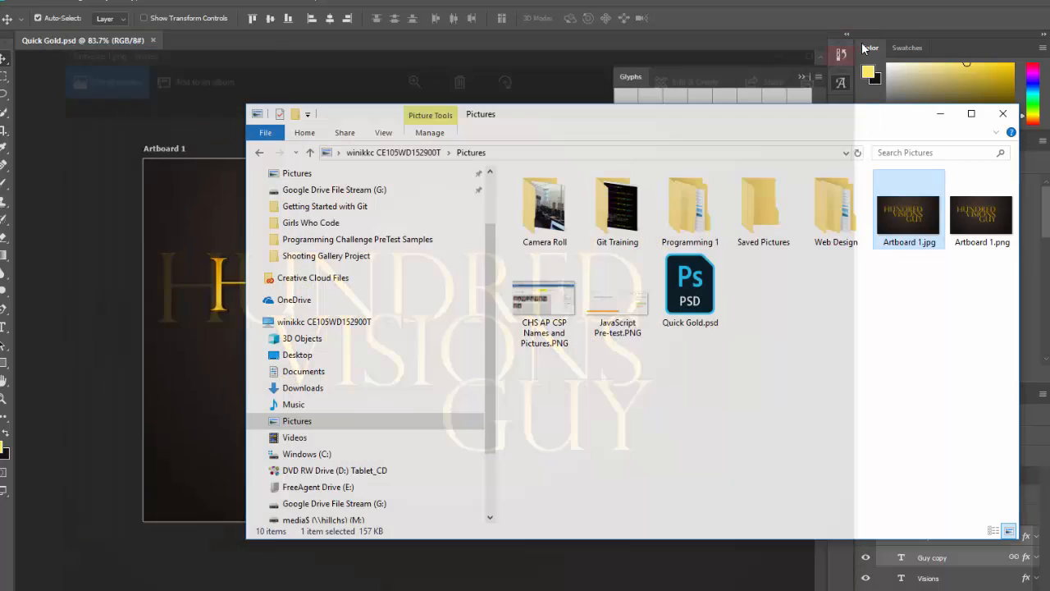